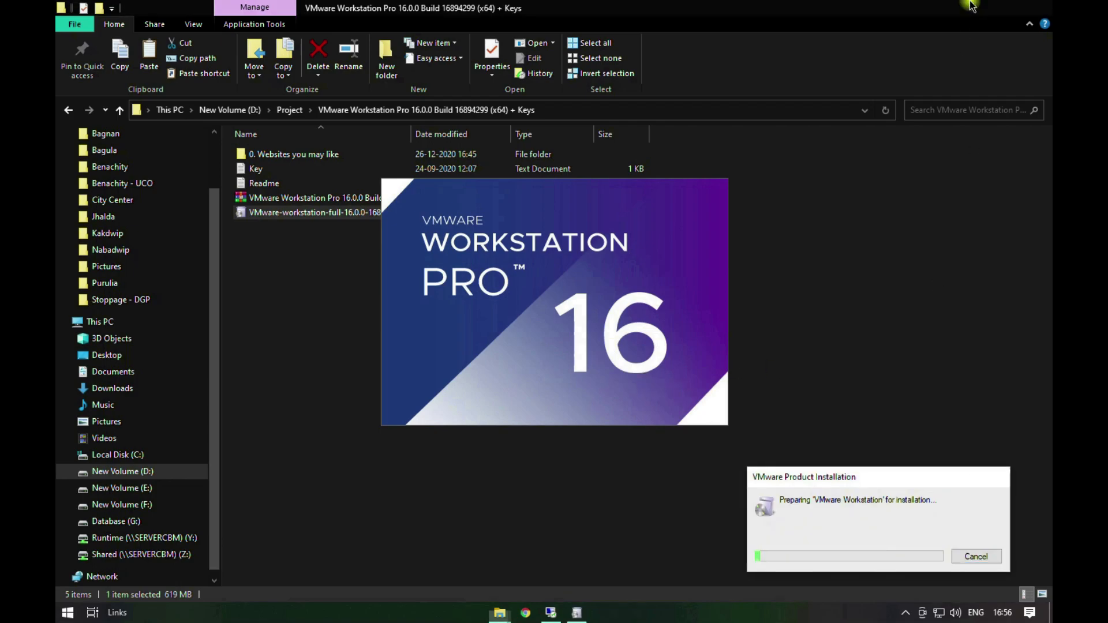
left_click(945, 229)
right_click(944, 233)
left_click(941, 274)
right_click(854, 180)
left_click(901, 223)
left_click_drag(845, 479, 513, 86)
left_click(905, 612)
left_click(942, 535)
left_click_drag(594, 82, 615, 75)
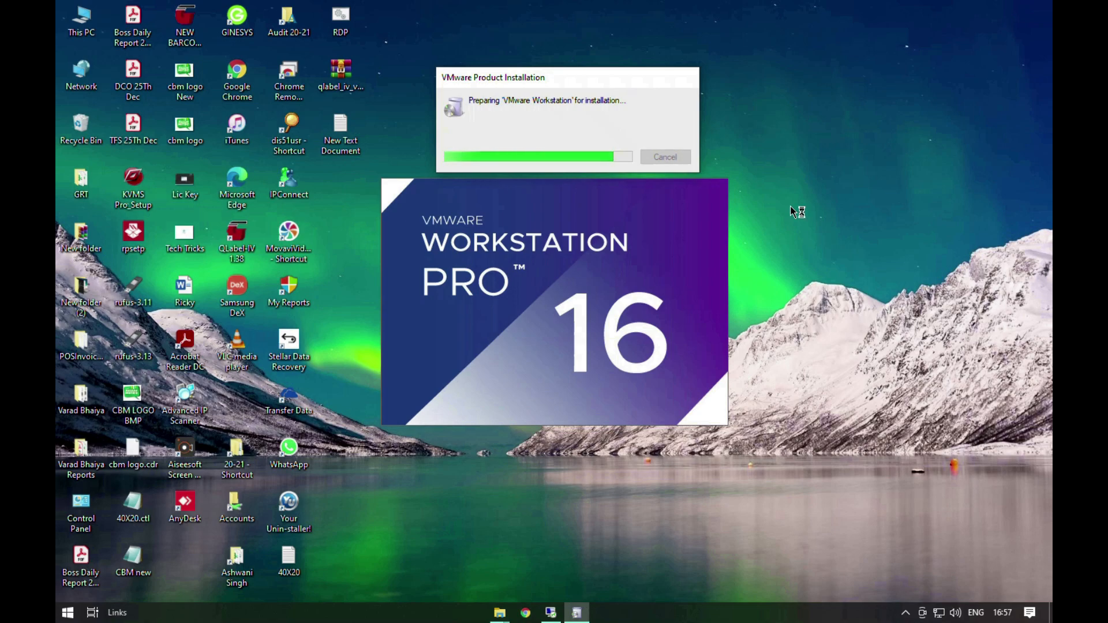
right_click(790, 206)
left_click(820, 245)
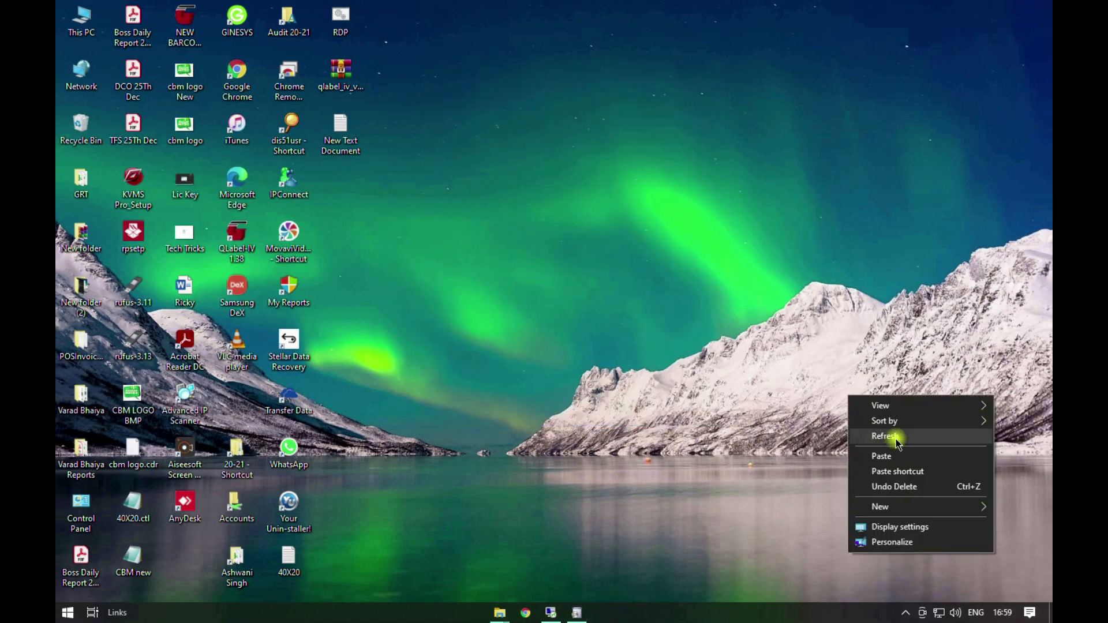
right_click(895, 440)
left_click(905, 477)
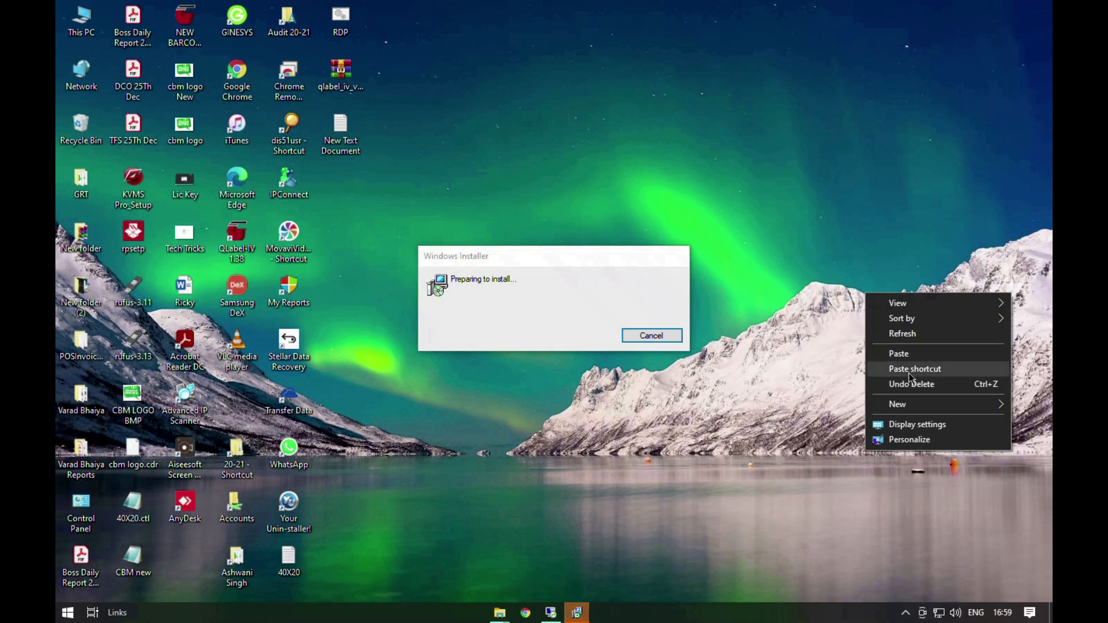
left_click(927, 332)
right_click(933, 489)
left_click(944, 369)
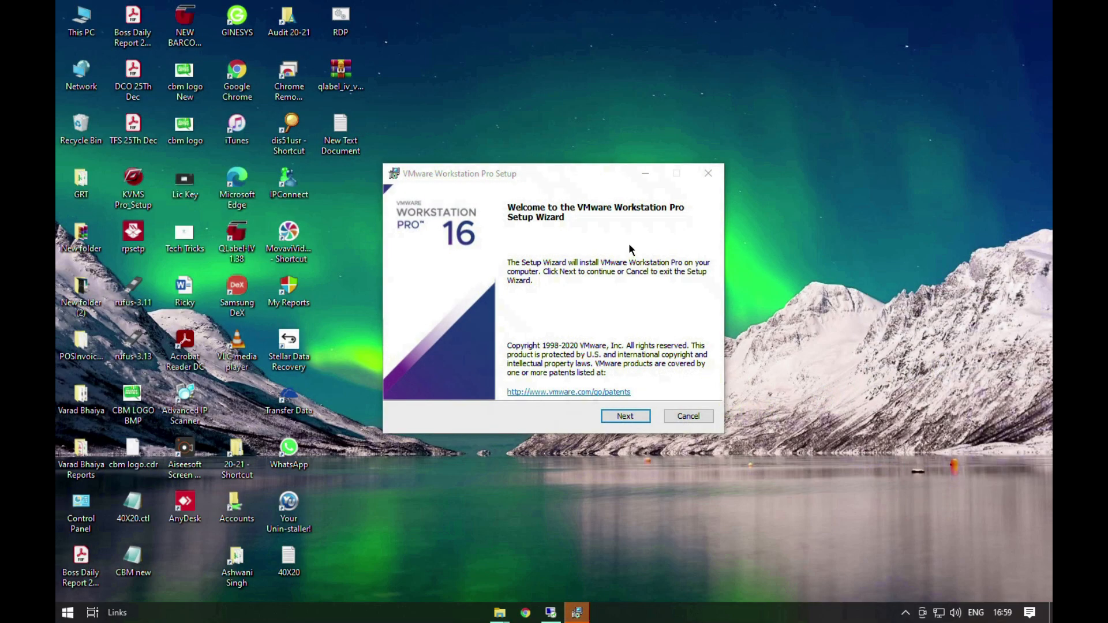
Step: Accept the license agreement and keep the default install destination with the console tools added to the system PATH
left_click_drag(561, 168, 629, 129)
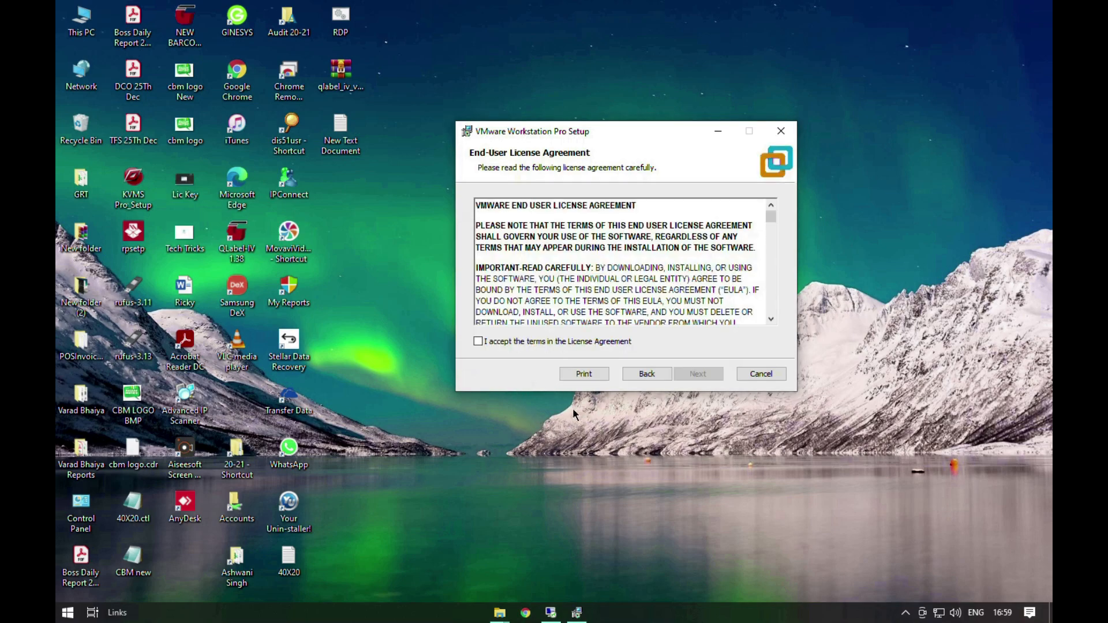
left_click(513, 342)
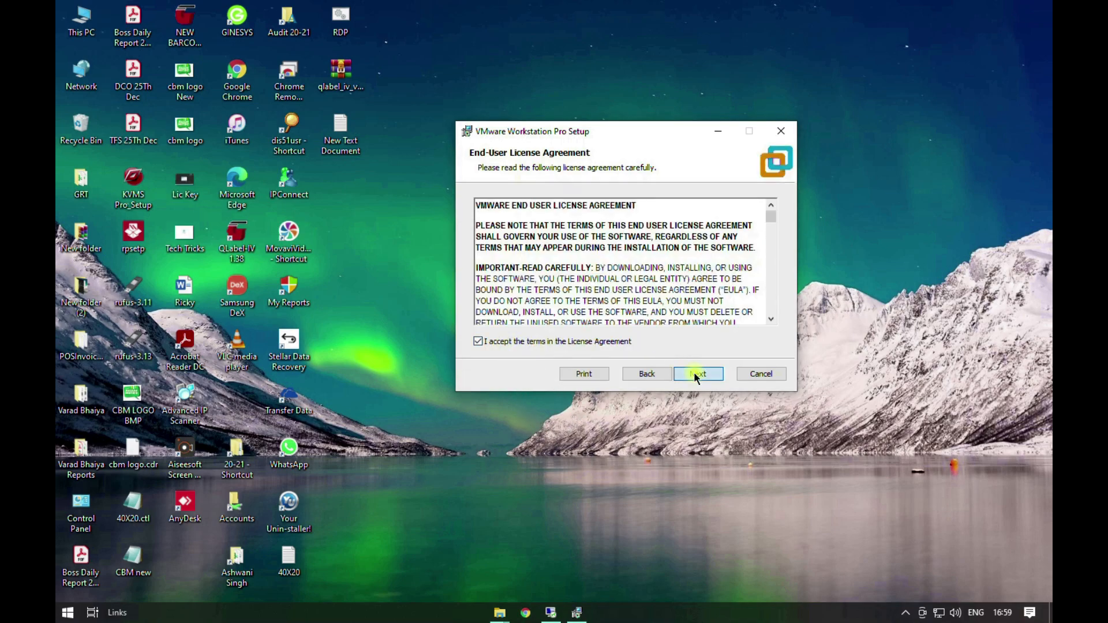
left_click(695, 373)
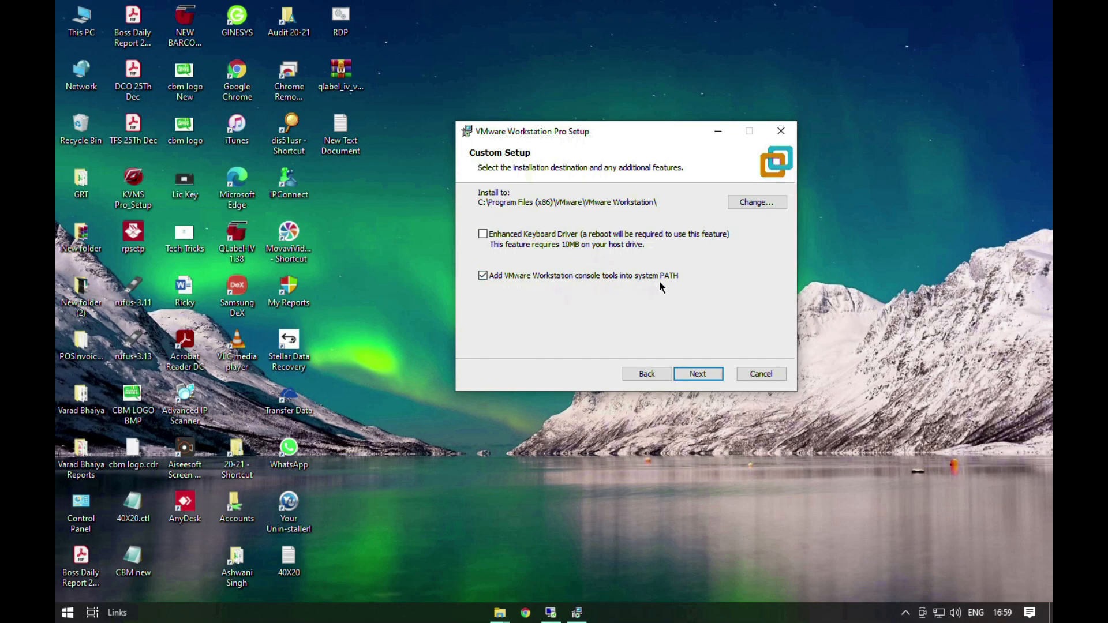
left_click(695, 374)
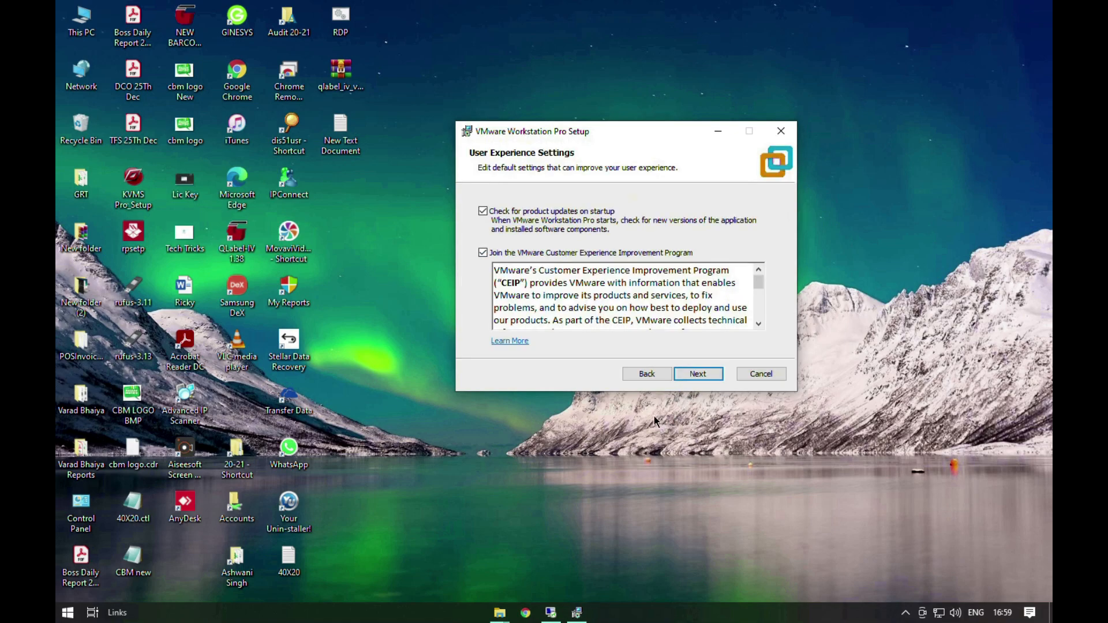
Step: Turn off product update checks on startup and opt out of the VMware Customer Experience Improvement Program
left_click(487, 212)
left_click(483, 252)
left_click(695, 375)
Step: Keep only the Desktop shortcut, without the Start Menu Programs Folder one, and start the installation
left_click(502, 249)
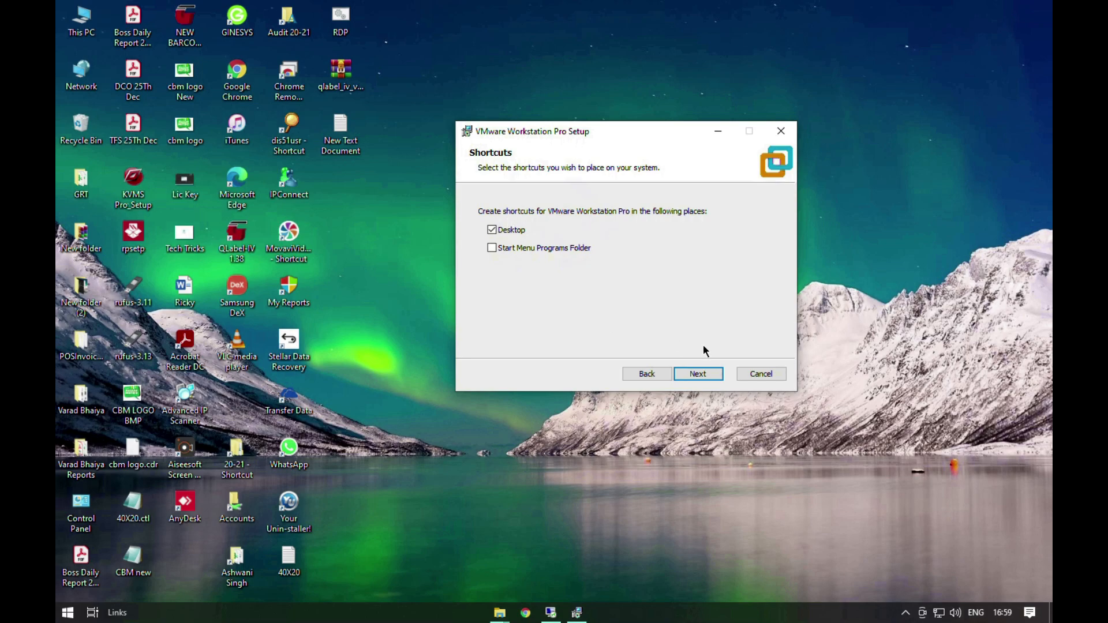
left_click(702, 376)
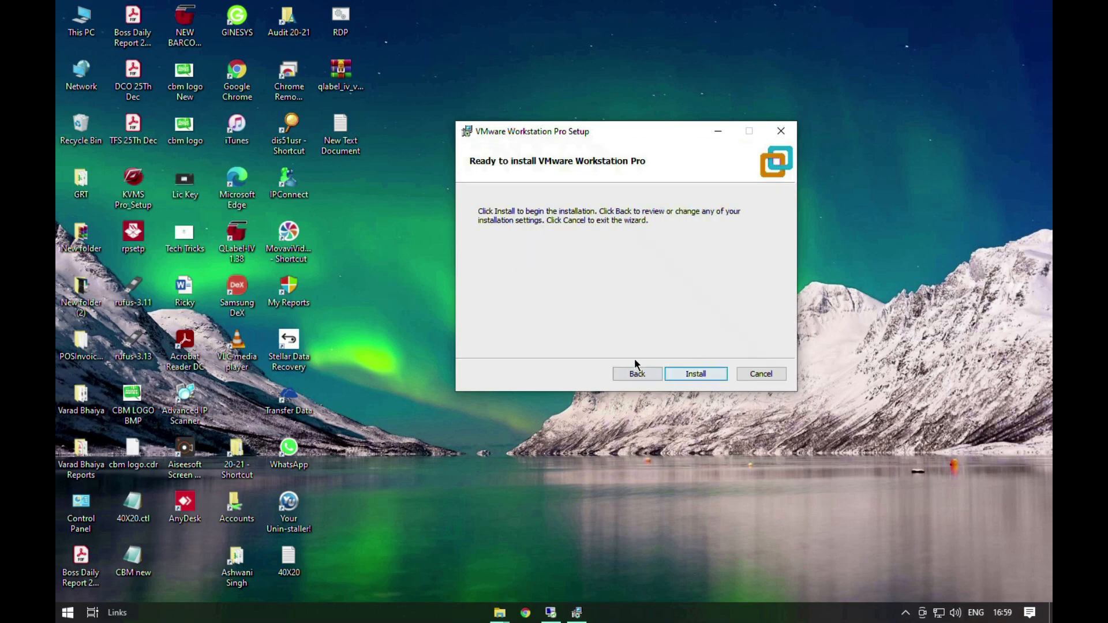
left_click(701, 374)
right_click(912, 300)
left_click(924, 424)
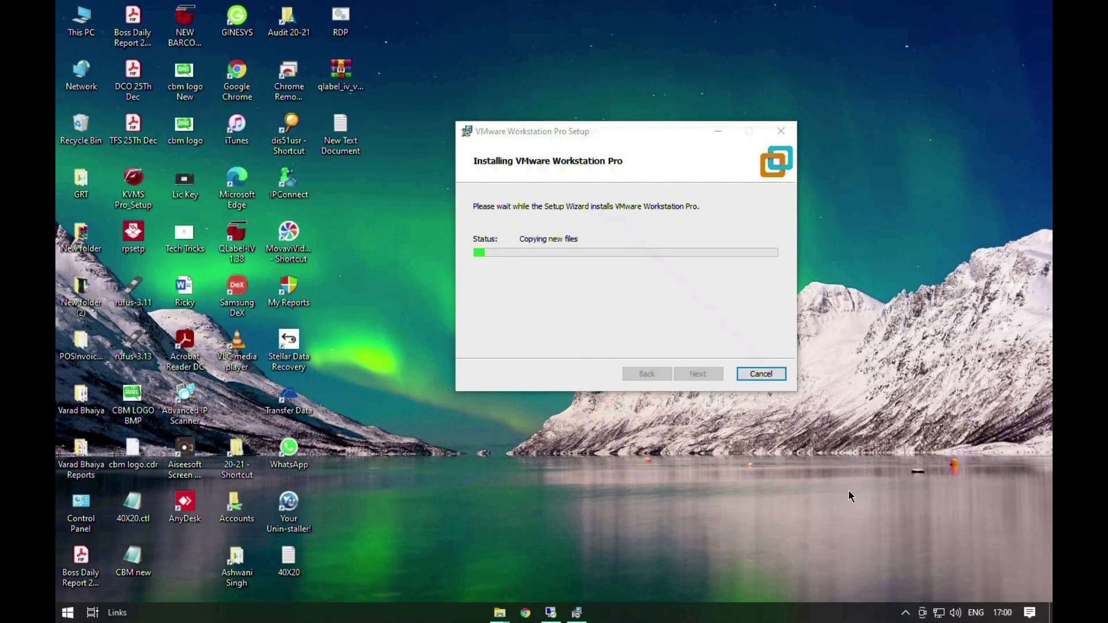
left_click_drag(625, 133, 600, 180)
right_click(719, 39)
left_click(749, 80)
right_click(788, 42)
left_click(811, 85)
right_click(833, 133)
left_click(855, 176)
left_click(593, 188)
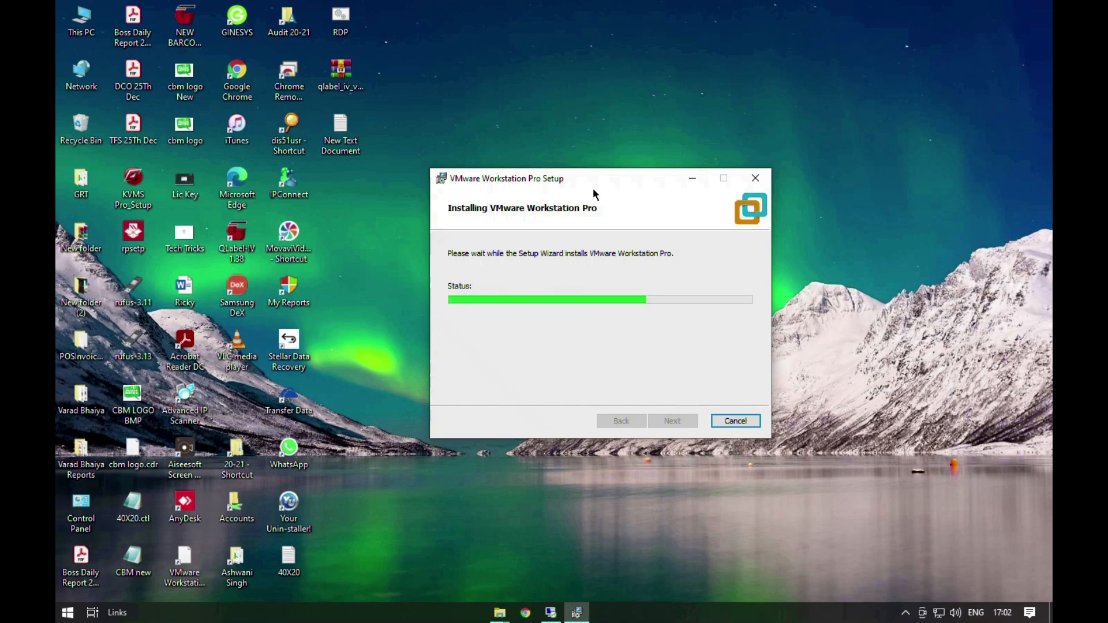
right_click(916, 346)
left_click(925, 387)
right_click(921, 397)
left_click(927, 434)
right_click(918, 358)
left_click(926, 402)
right_click(911, 358)
left_click(913, 399)
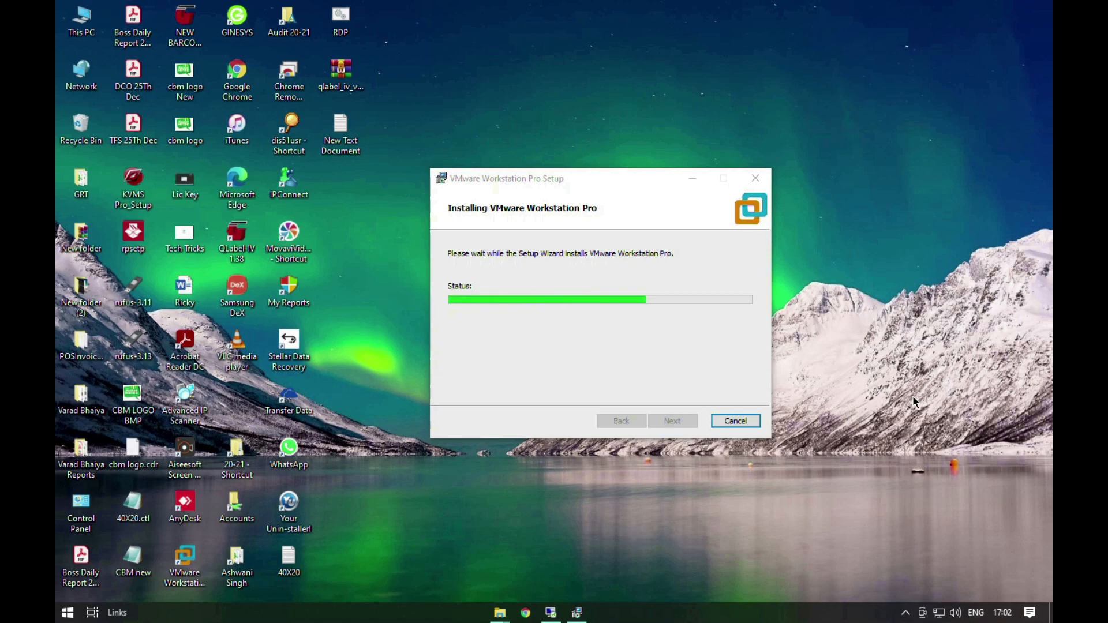
right_click(884, 426)
left_click(907, 458)
right_click(834, 419)
left_click(863, 451)
left_click(906, 612)
right_click(919, 563)
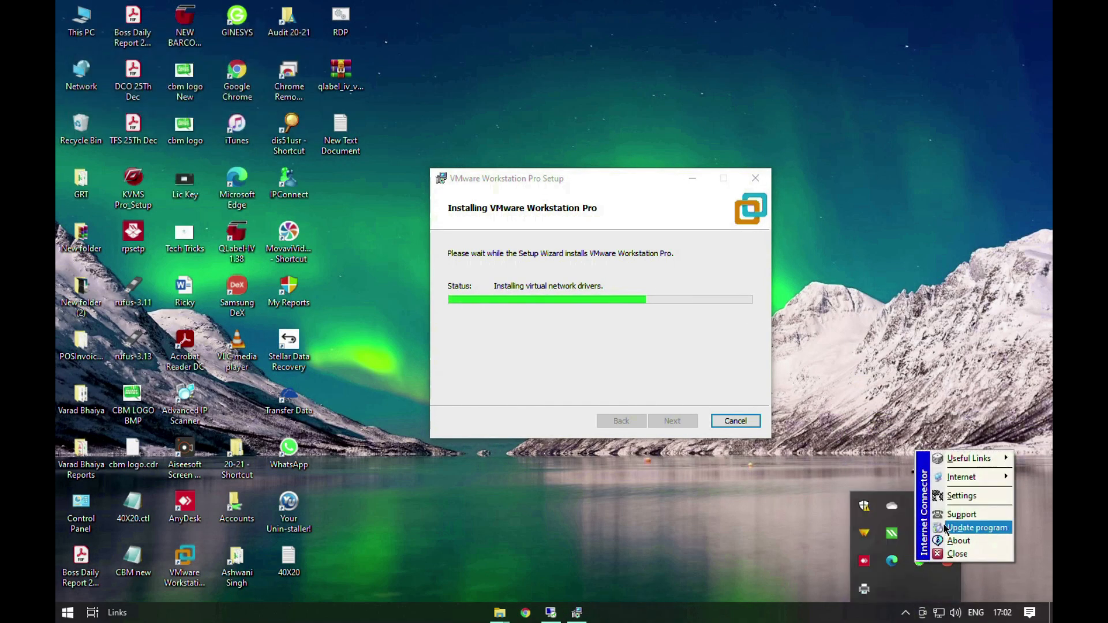
right_click(983, 415)
left_click(983, 452)
right_click(870, 317)
left_click(880, 354)
right_click(877, 352)
left_click(910, 393)
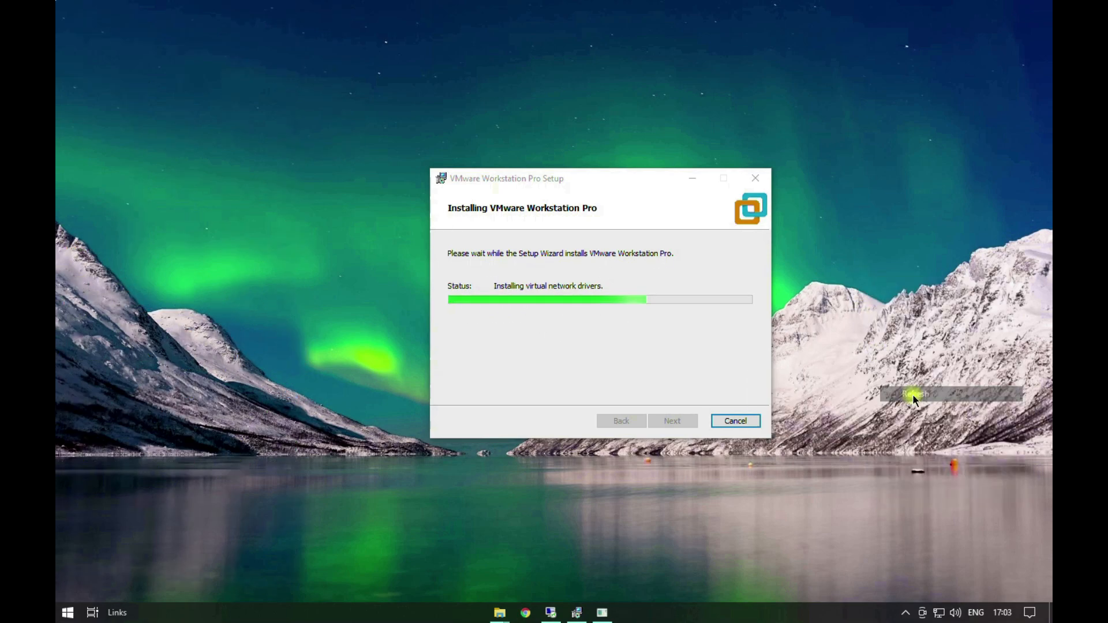
left_click_drag(595, 173, 620, 142)
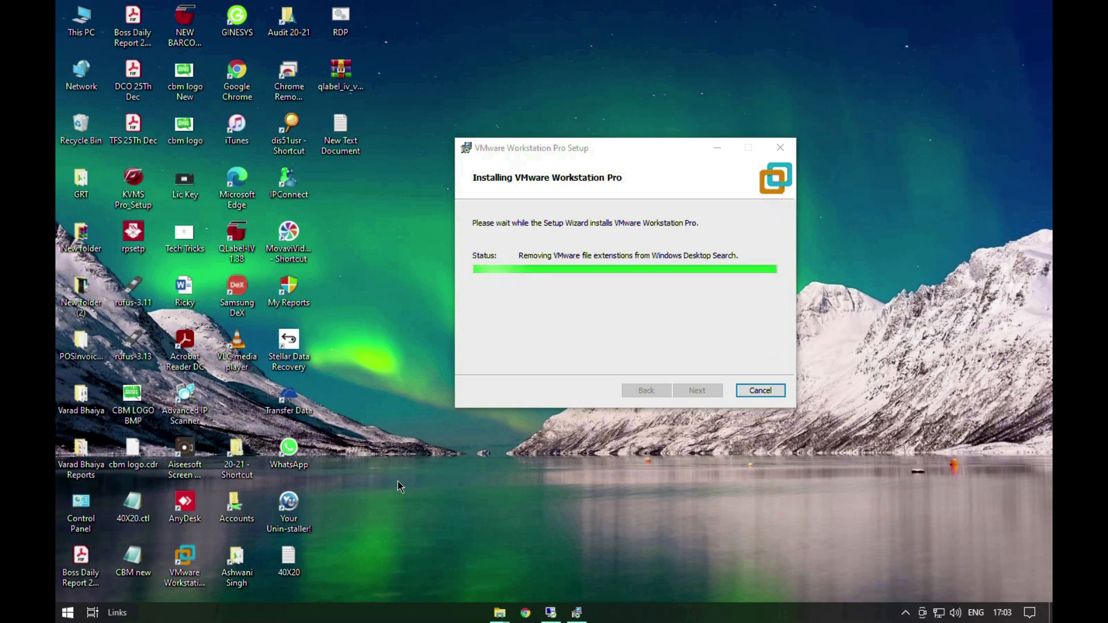
right_click(907, 351)
left_click(952, 392)
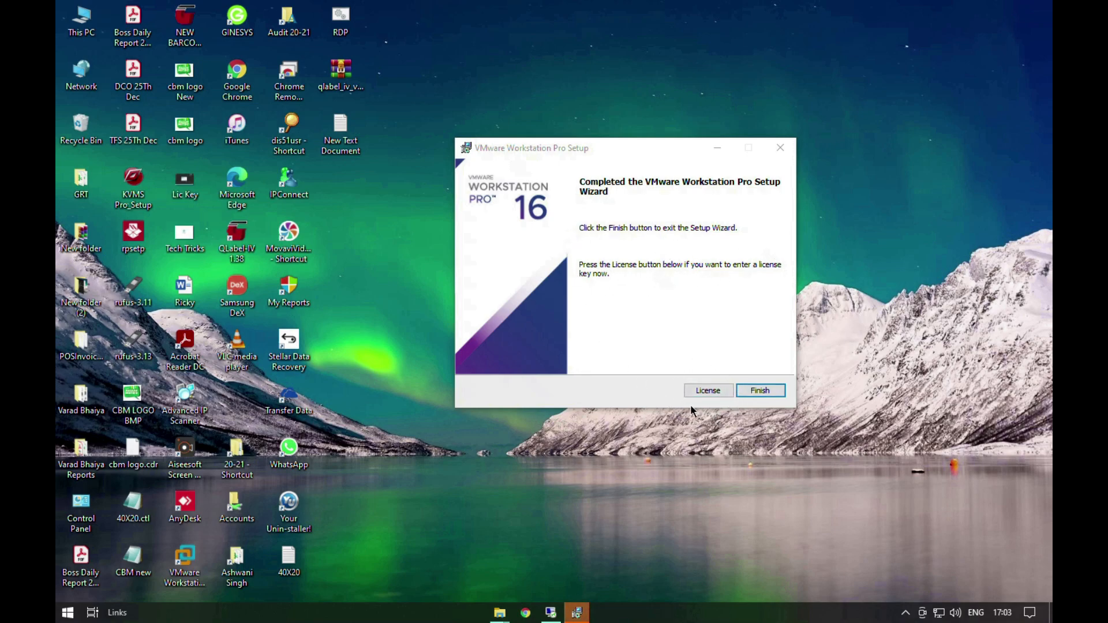
Step: Open the setup wizard's license key page and copy the first license key from the Key text file in the installer folder
left_click(717, 393)
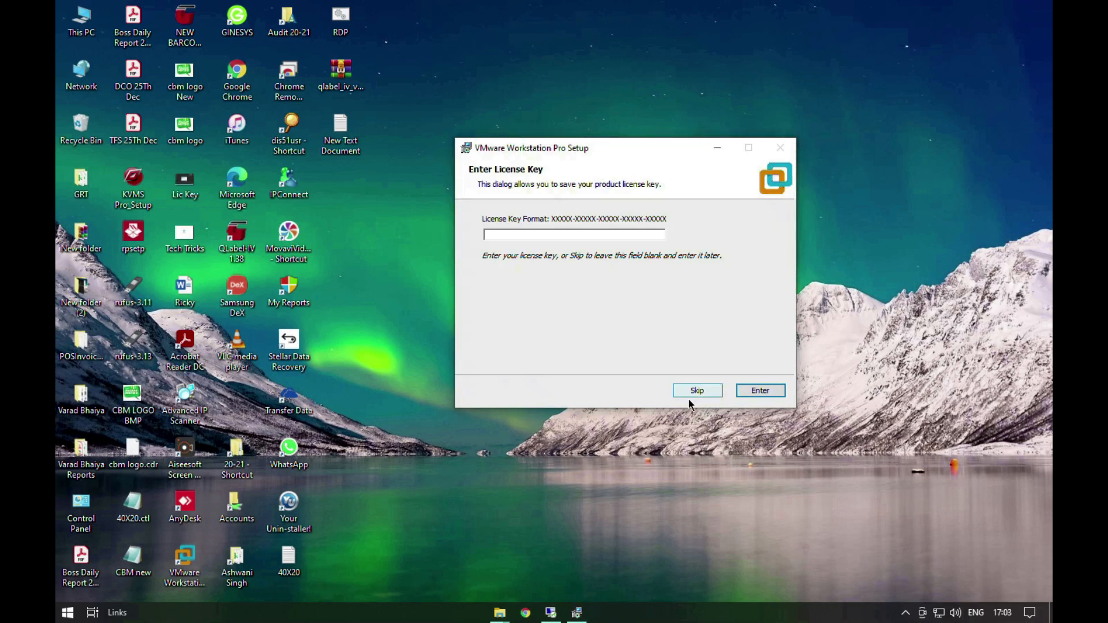
mouse_move(510, 609)
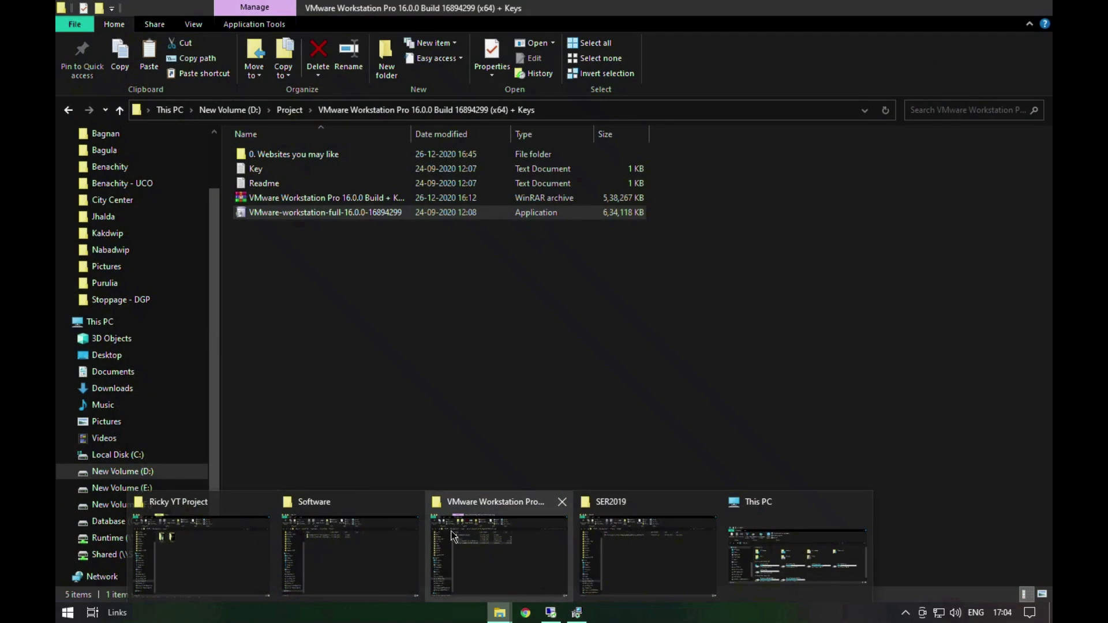
left_click(452, 535)
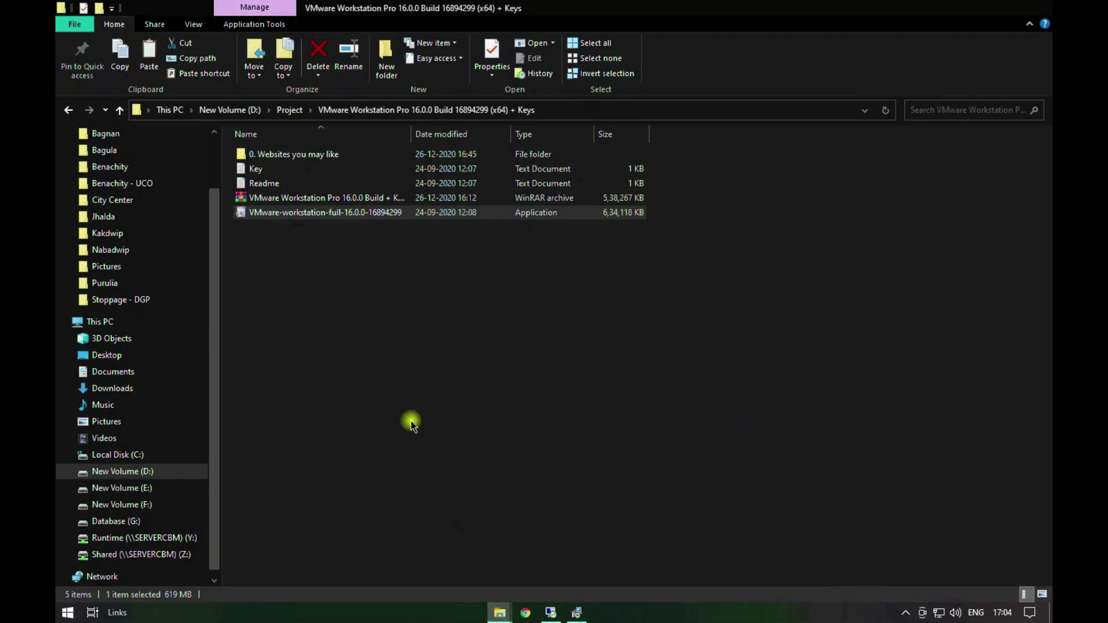
double_click(278, 171)
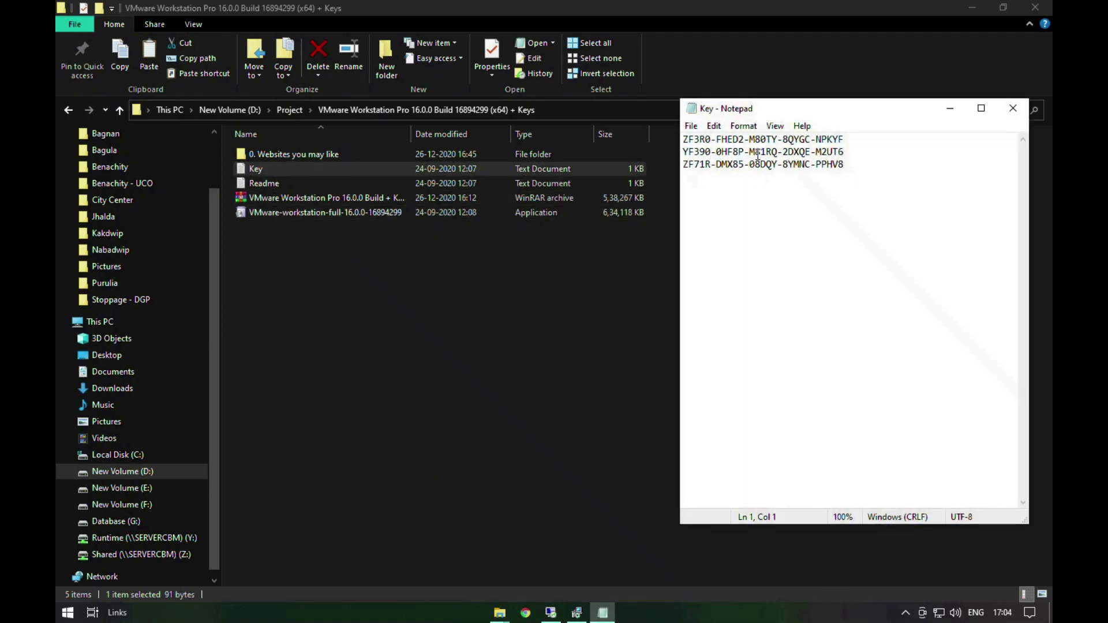
left_click_drag(844, 140, 665, 136)
right_click(691, 139)
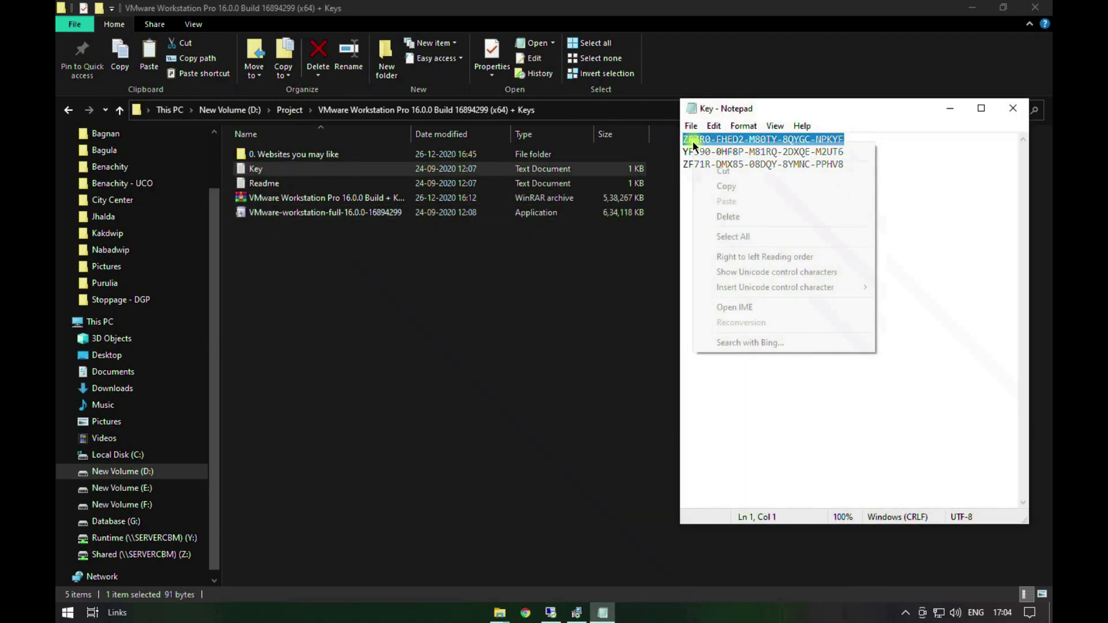
left_click(726, 186)
Step: Paste the copied license key into the setup wizard's license key field and finish the setup
left_click(654, 309)
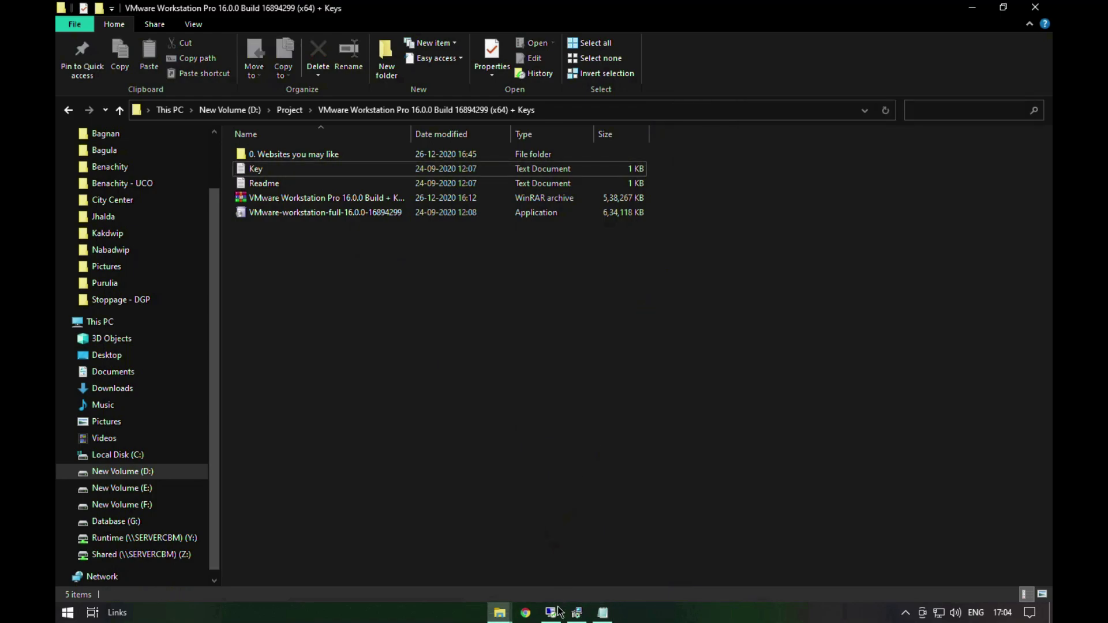
left_click(576, 612)
left_click(572, 233)
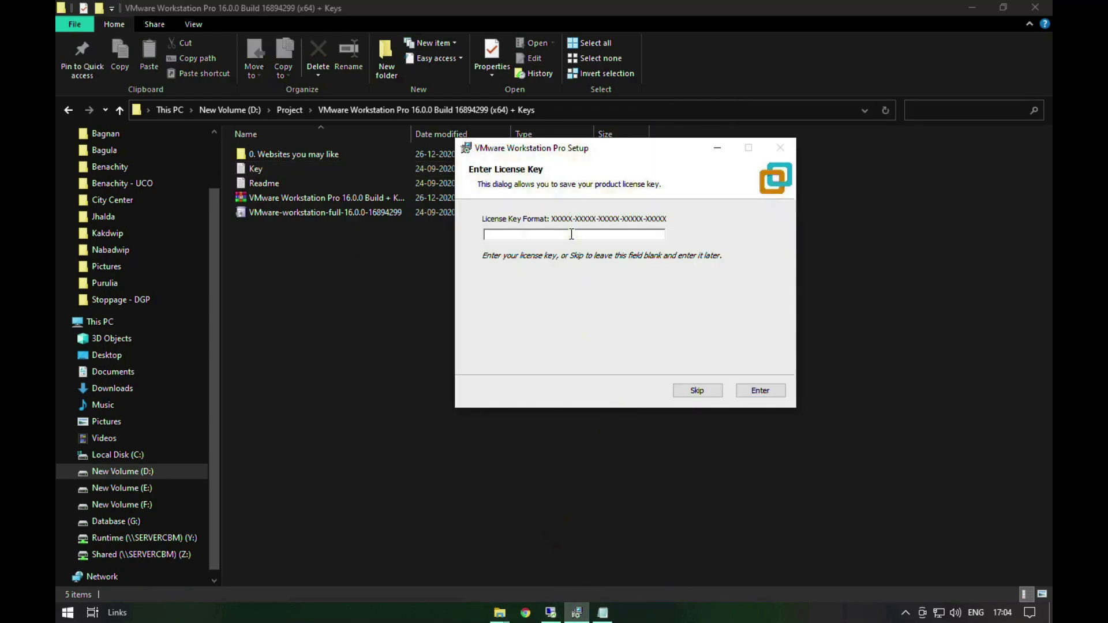
key("ctrl+v")
left_click(762, 391)
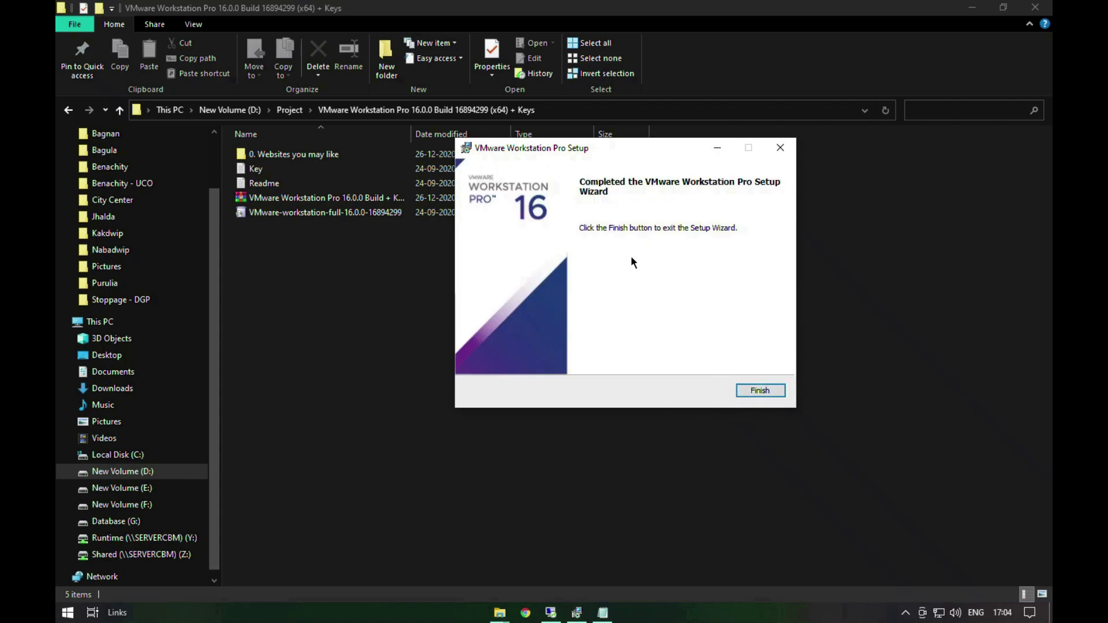
left_click(757, 392)
Step: Minimize the installer folder window and close the Key text file
left_click(972, 7)
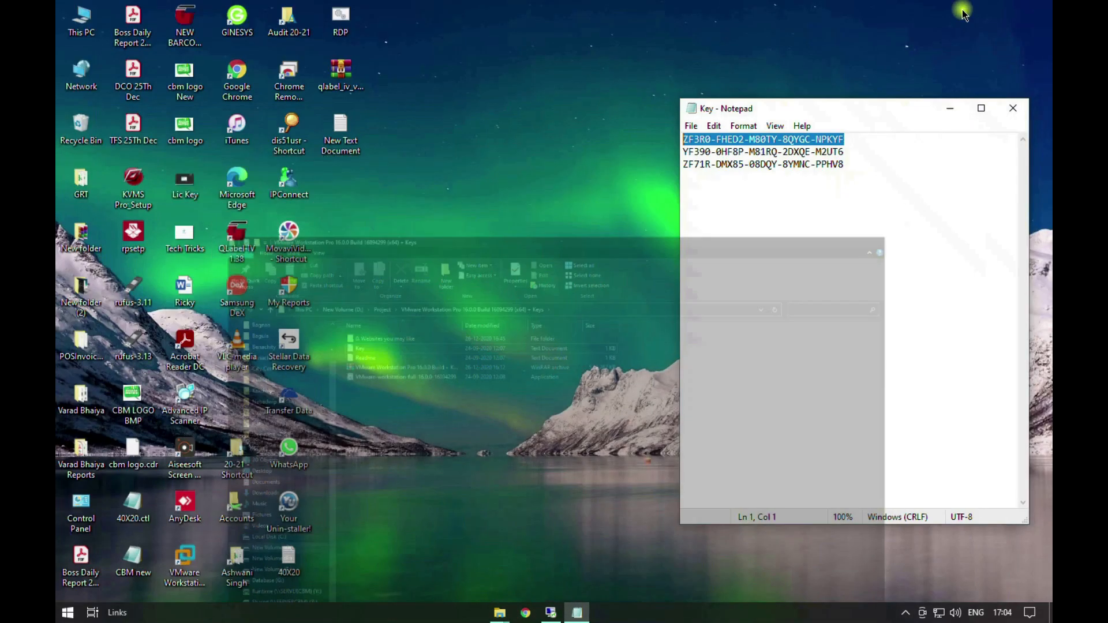
left_click(1011, 109)
right_click(677, 196)
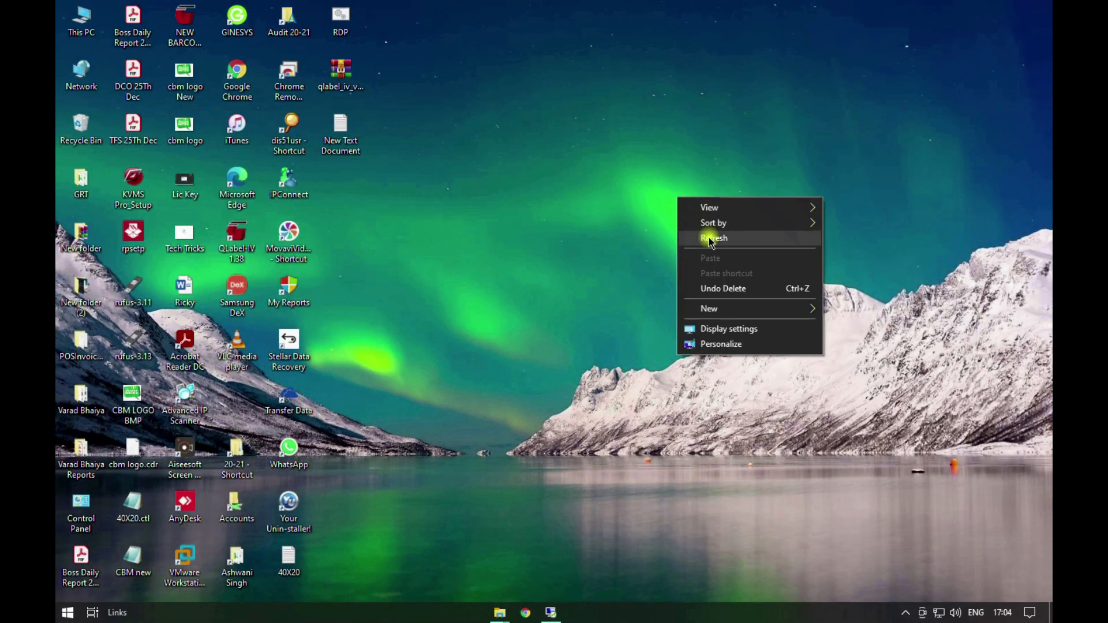
right_click(710, 236)
right_click(737, 287)
right_click(760, 327)
left_click(779, 367)
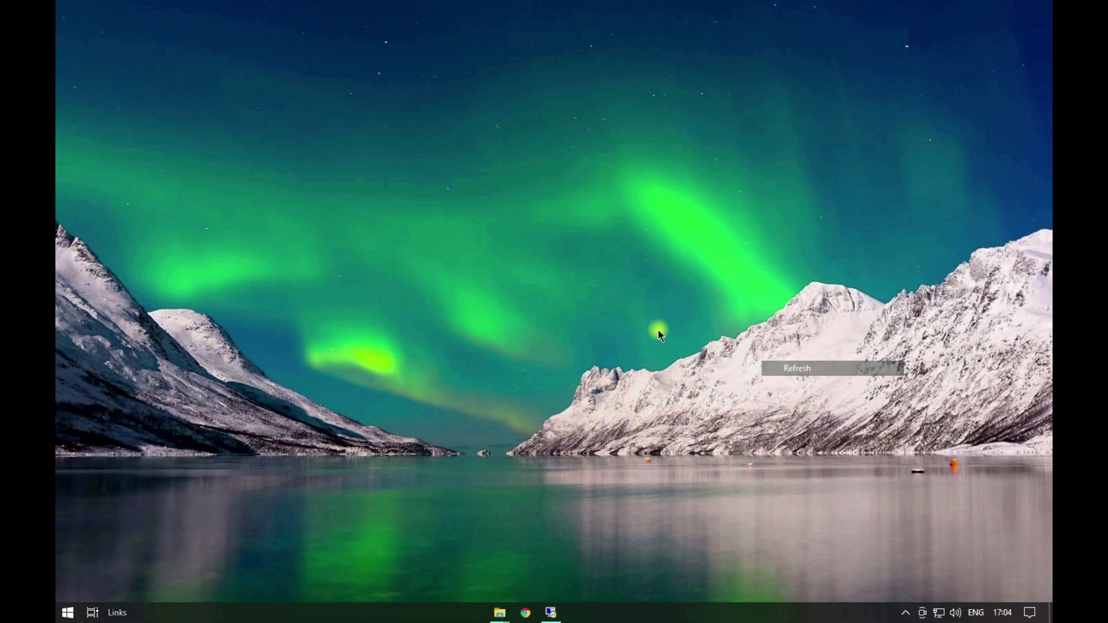
Step: Move the VMware Workstation Pro shortcut to the middle of the desktop and run it as administrator
left_click_drag(209, 563, 537, 312)
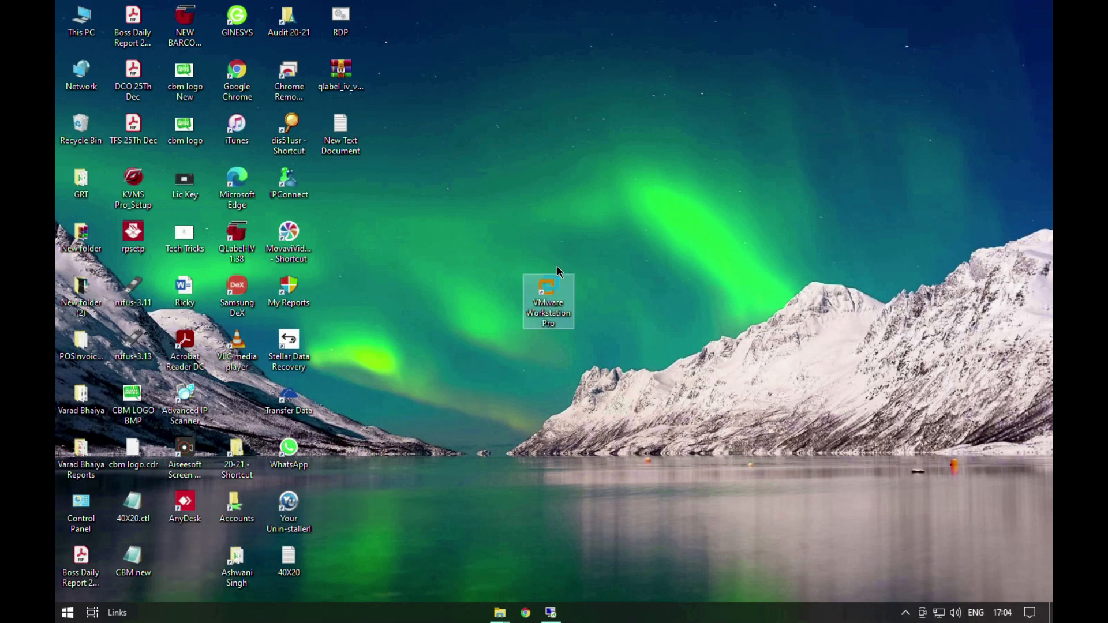
right_click(548, 301)
left_click(484, 387)
right_click(485, 386)
left_click(516, 427)
right_click(528, 292)
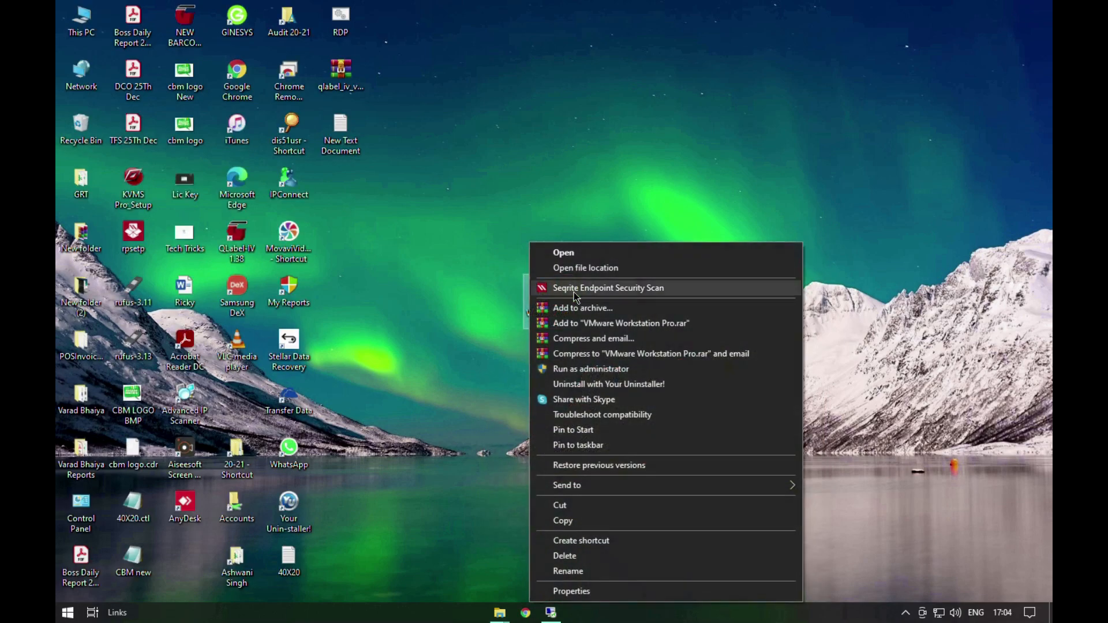
left_click(578, 370)
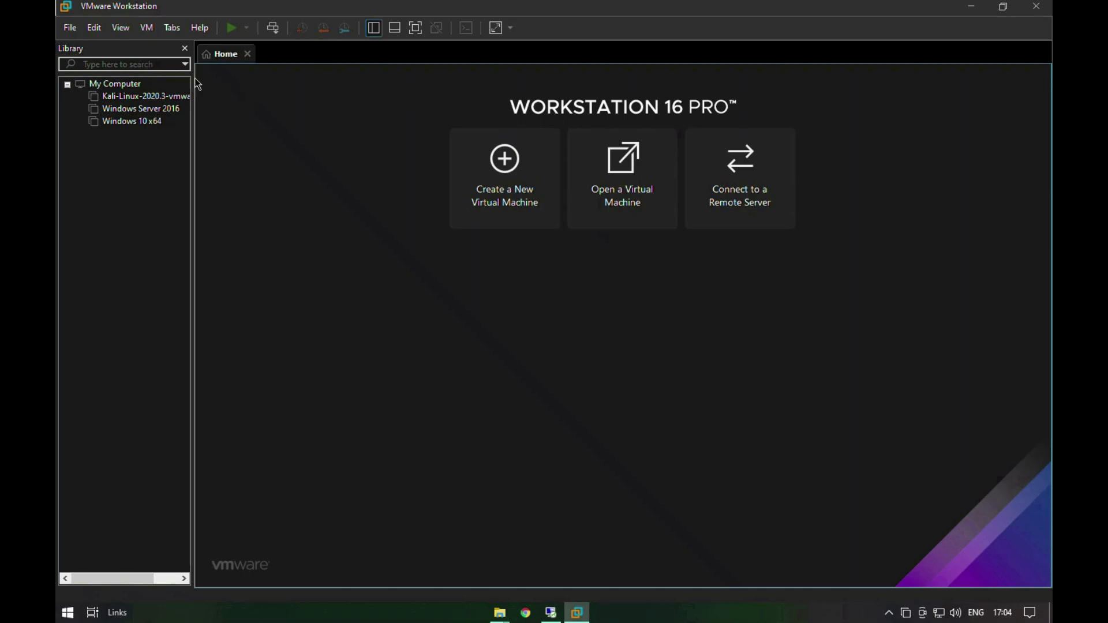
Step: Open the About VMware Workstation information to check the product version and license status
left_click(128, 33)
left_click(124, 29)
left_click(149, 30)
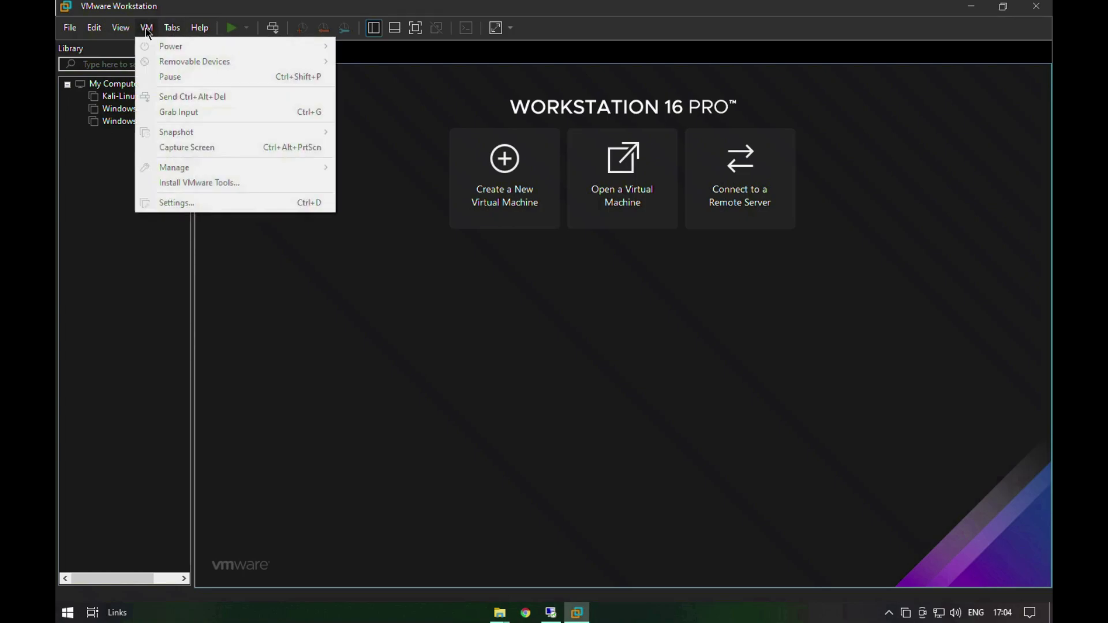
mouse_move(203, 34)
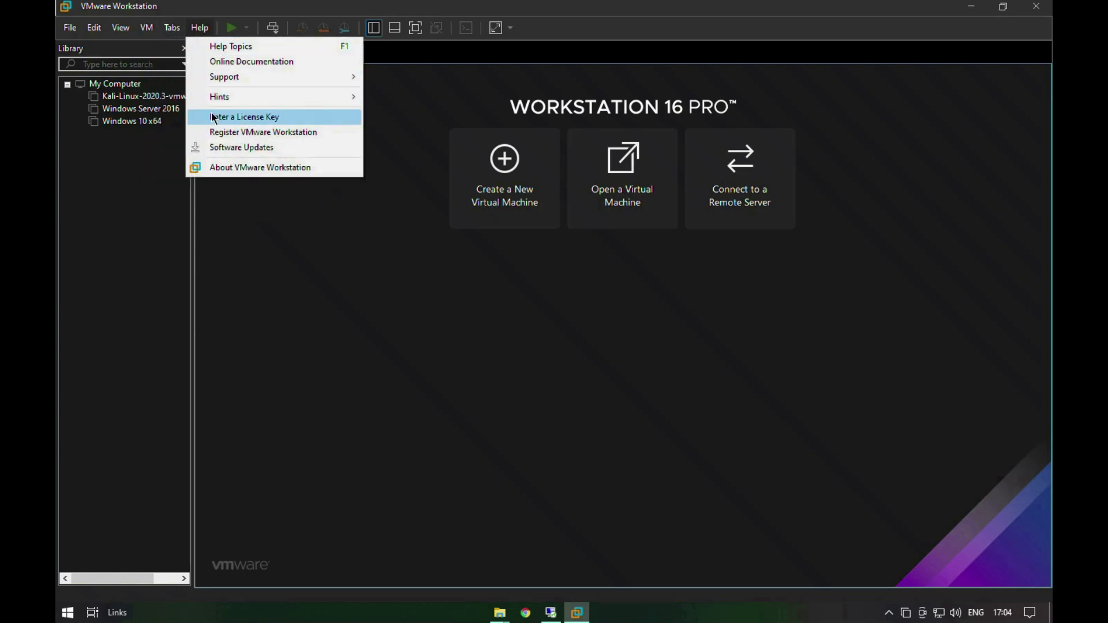
left_click(222, 166)
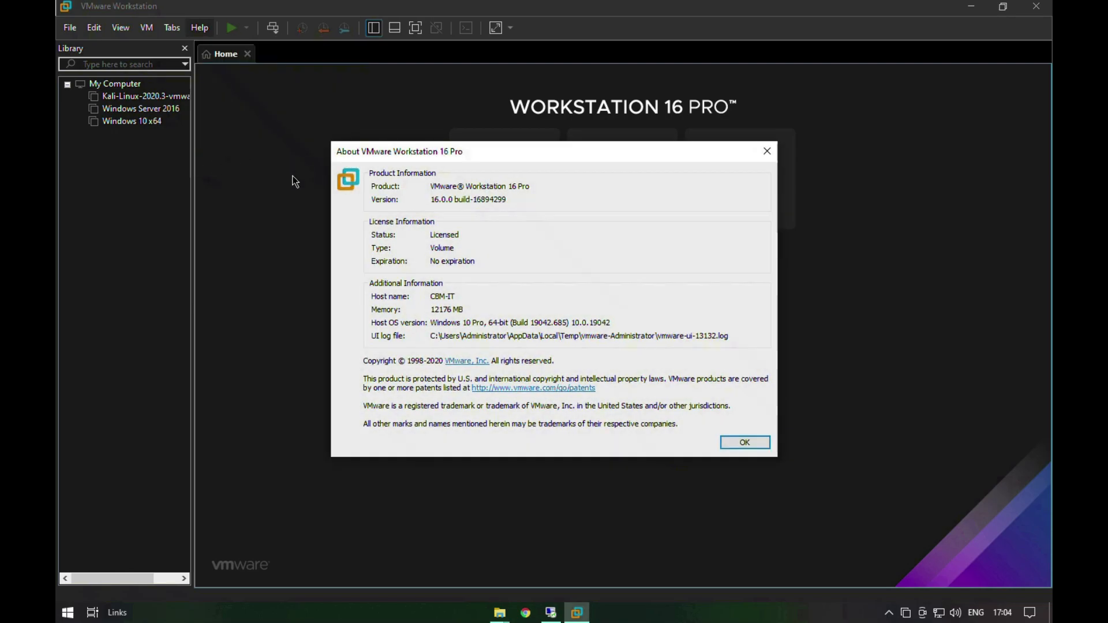
Step: Review the license status, type and expiration in the About information, and close it
left_click(459, 235)
double_click(459, 234)
left_click(460, 235)
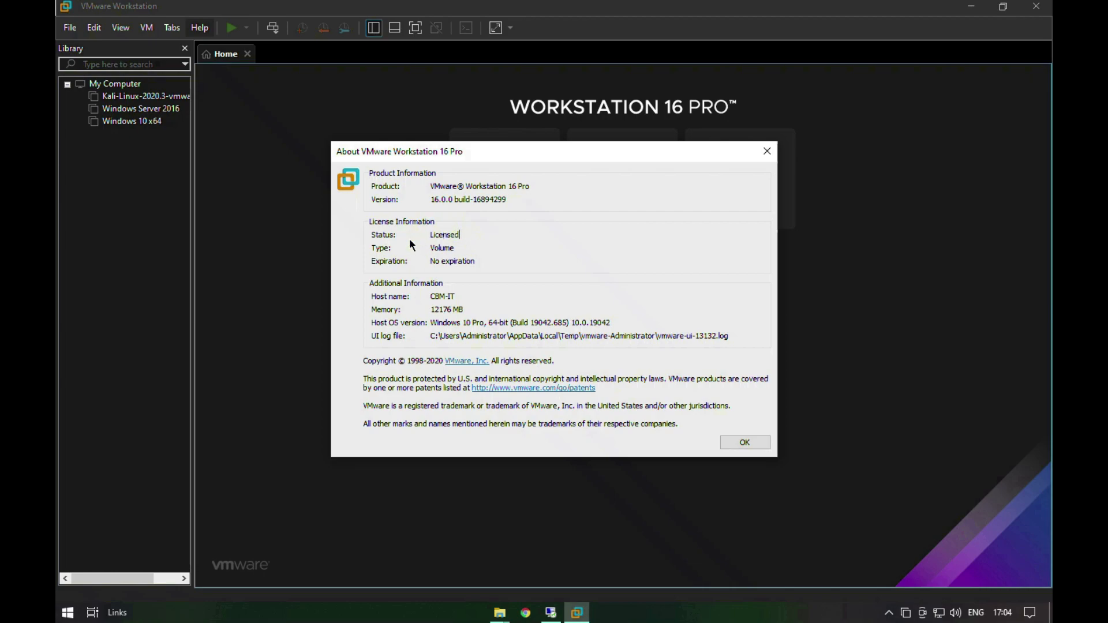
left_click_drag(475, 262, 426, 261)
left_click(444, 248)
left_click(744, 442)
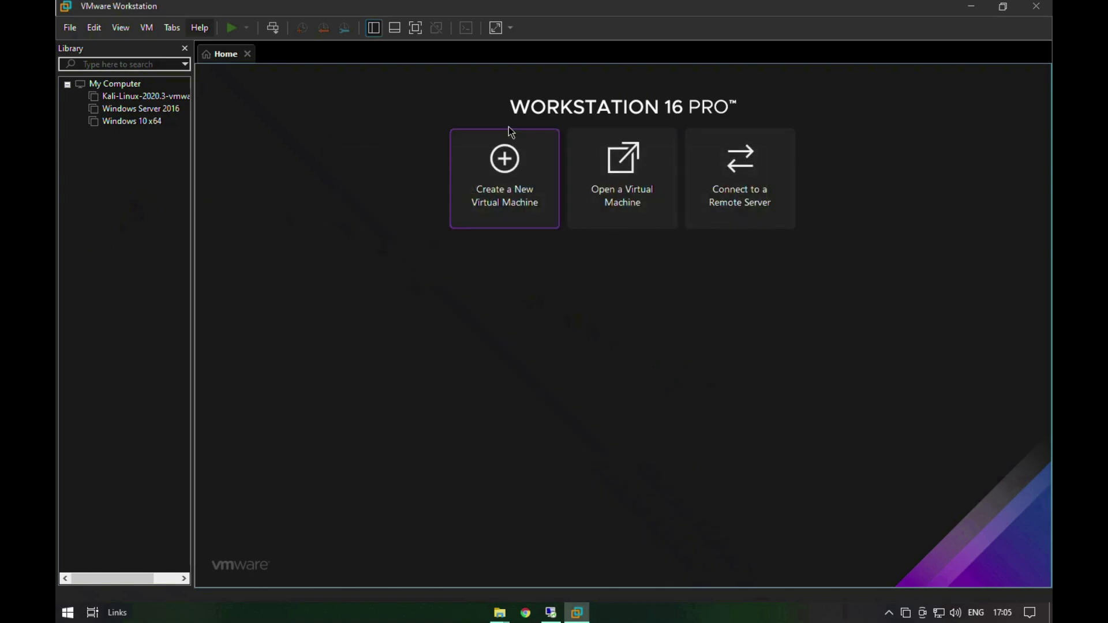
Step: Minimize the VMware Workstation window to return to the desktop
left_click(974, 9)
right_click(768, 230)
right_click(797, 266)
left_click(828, 307)
right_click(737, 307)
left_click(757, 346)
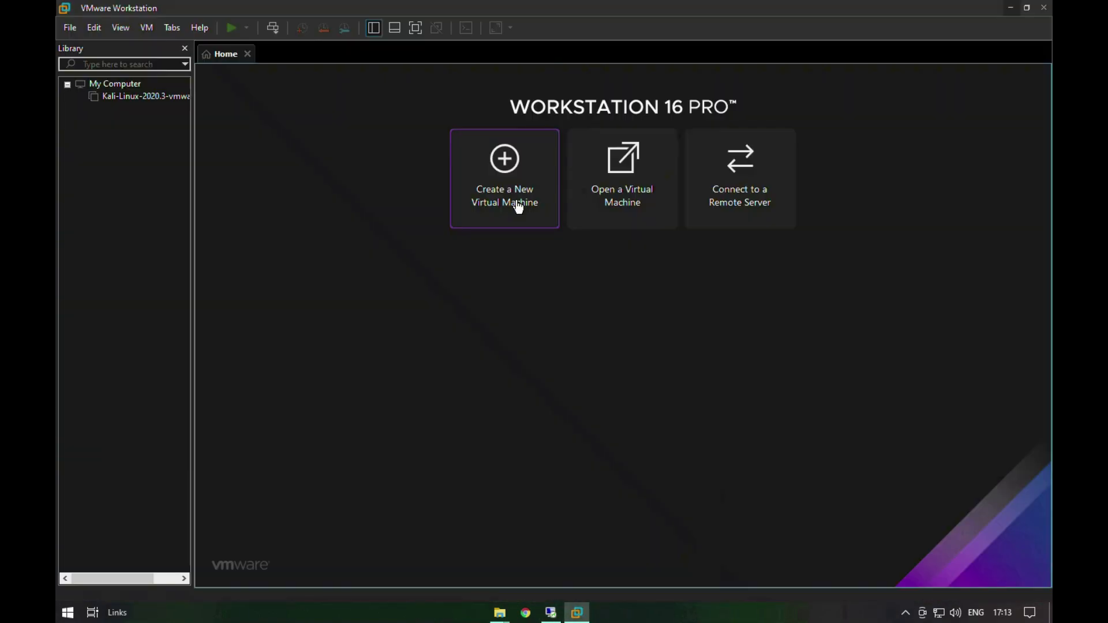
Step: Start creating a new virtual machine with the Typical (recommended) configuration
left_click(515, 201)
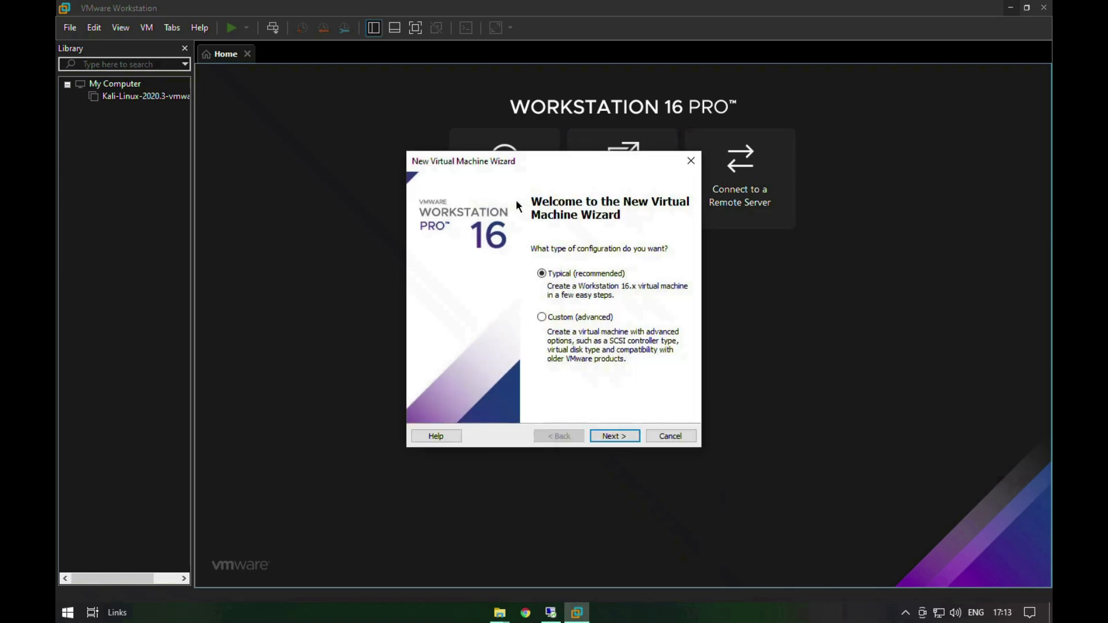
left_click(606, 432)
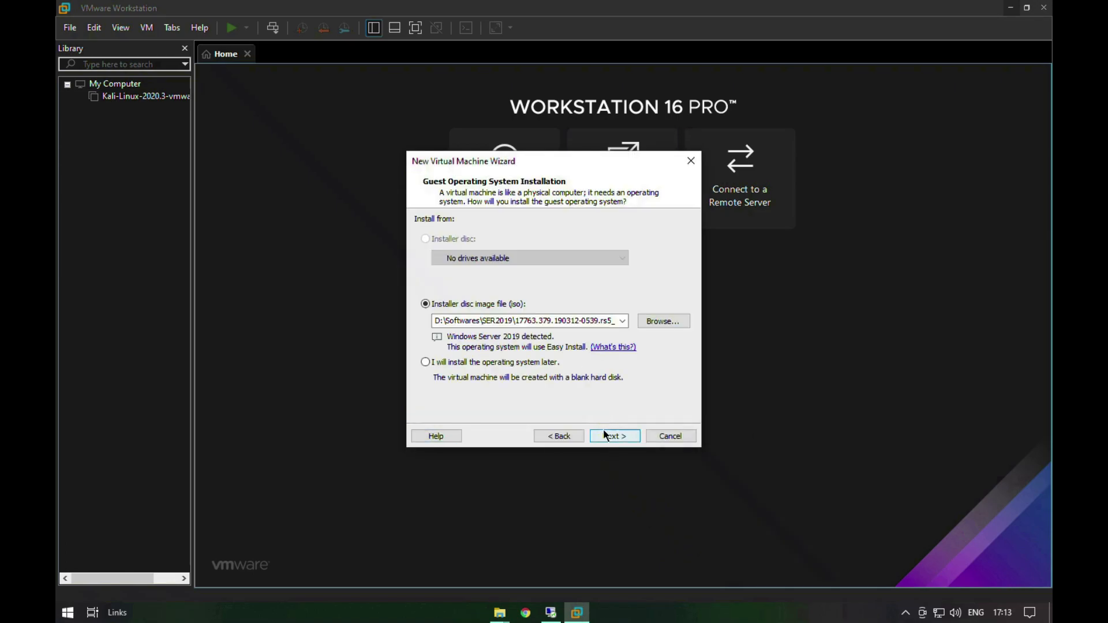
left_click(663, 324)
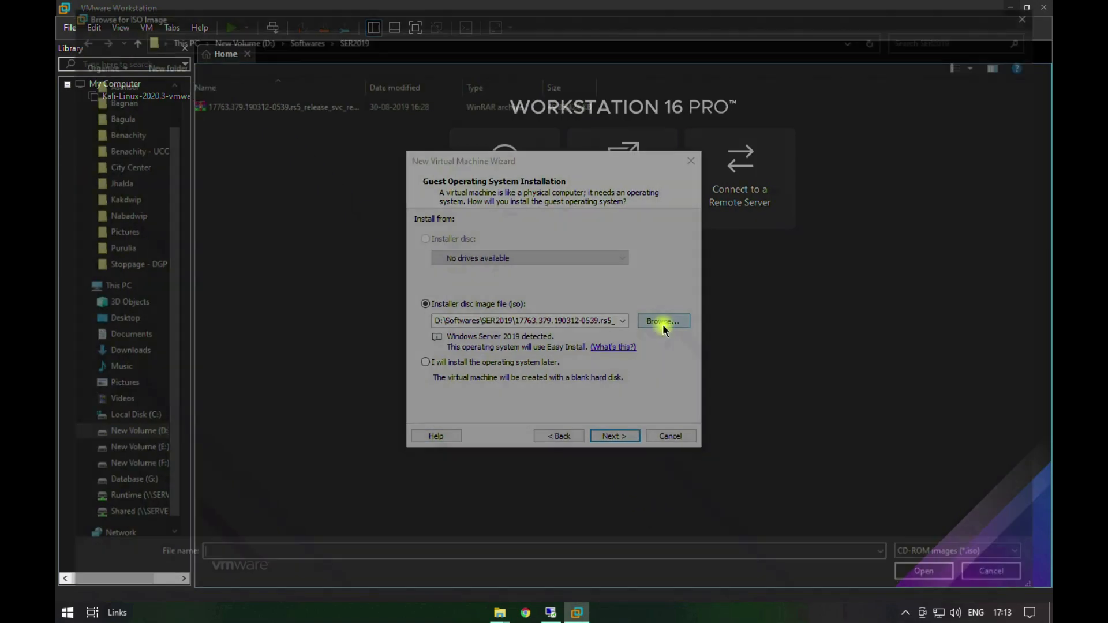
left_click(1010, 559)
left_click(1010, 560)
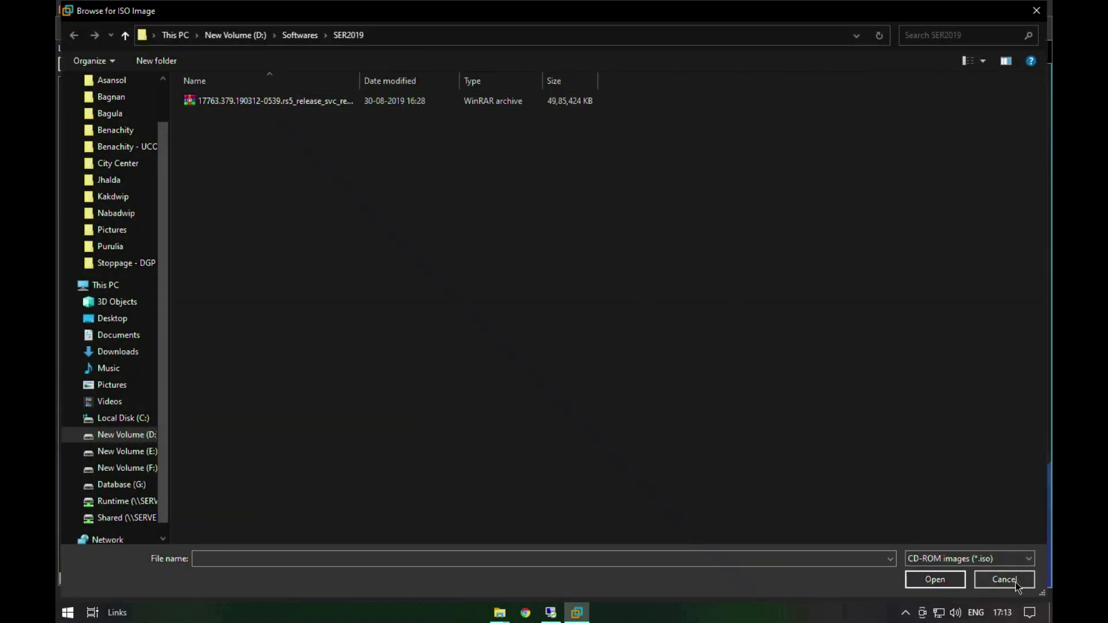
left_click(1017, 585)
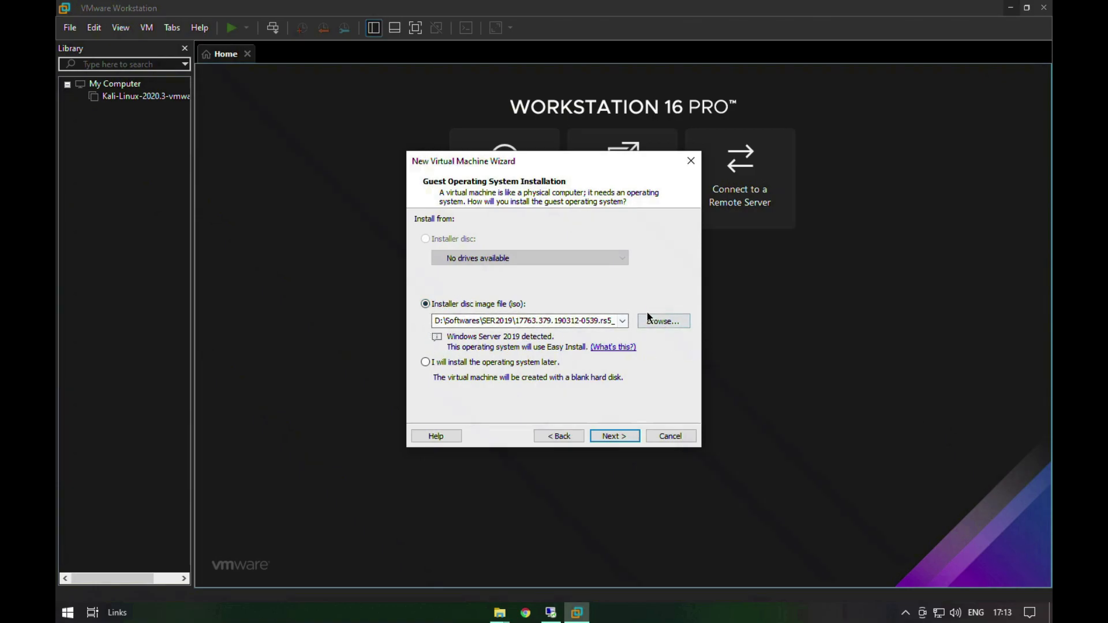
Step: Use SERV2019.ENU.JUN2020 from the Windows Server 2019 Standard folder in E:\Torrents as the installer image and accept the default Easy Install information
left_click(659, 319)
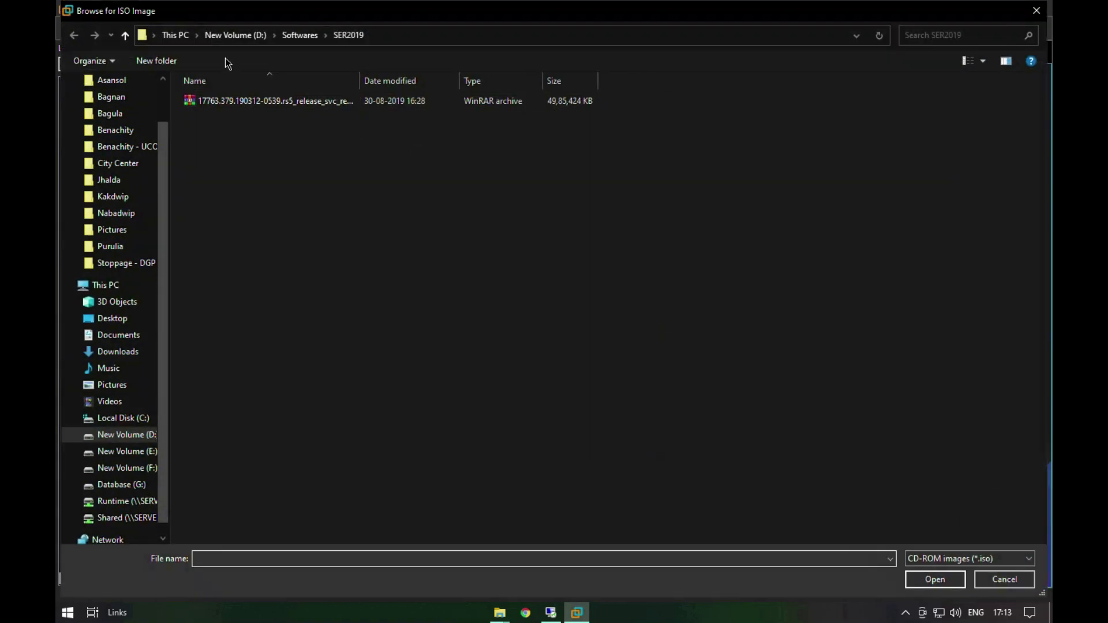
left_click(180, 36)
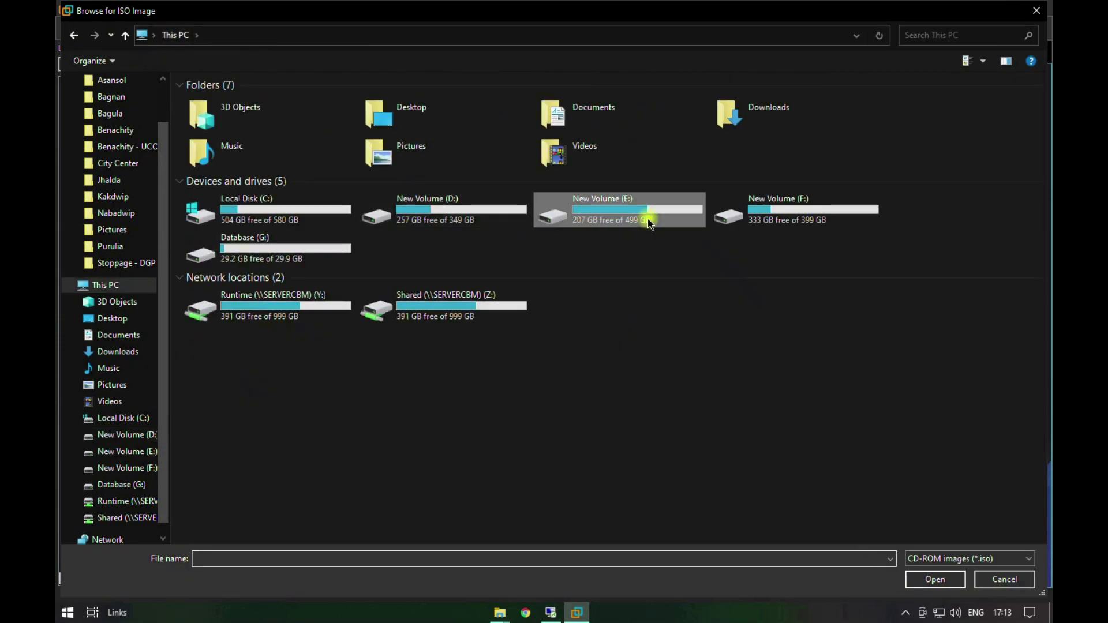
double_click(647, 219)
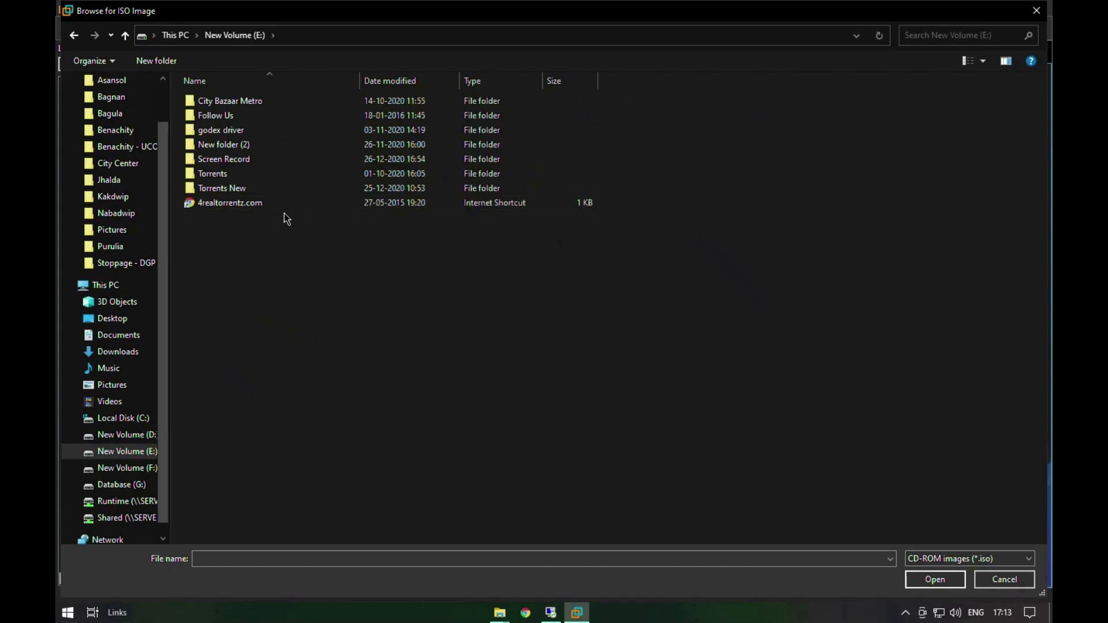
double_click(261, 175)
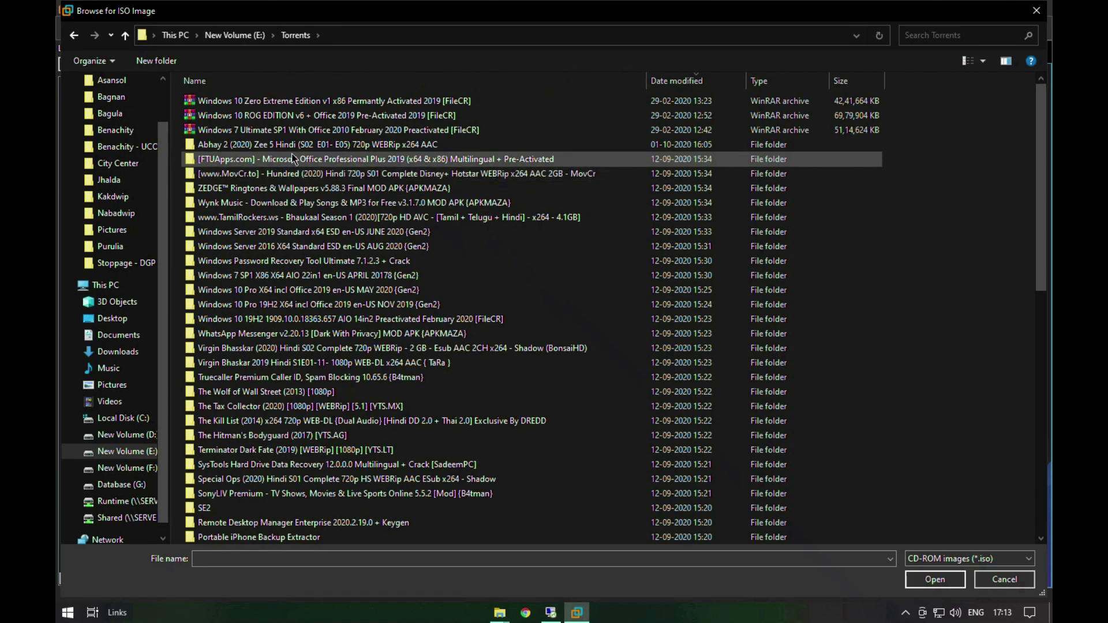
double_click(308, 231)
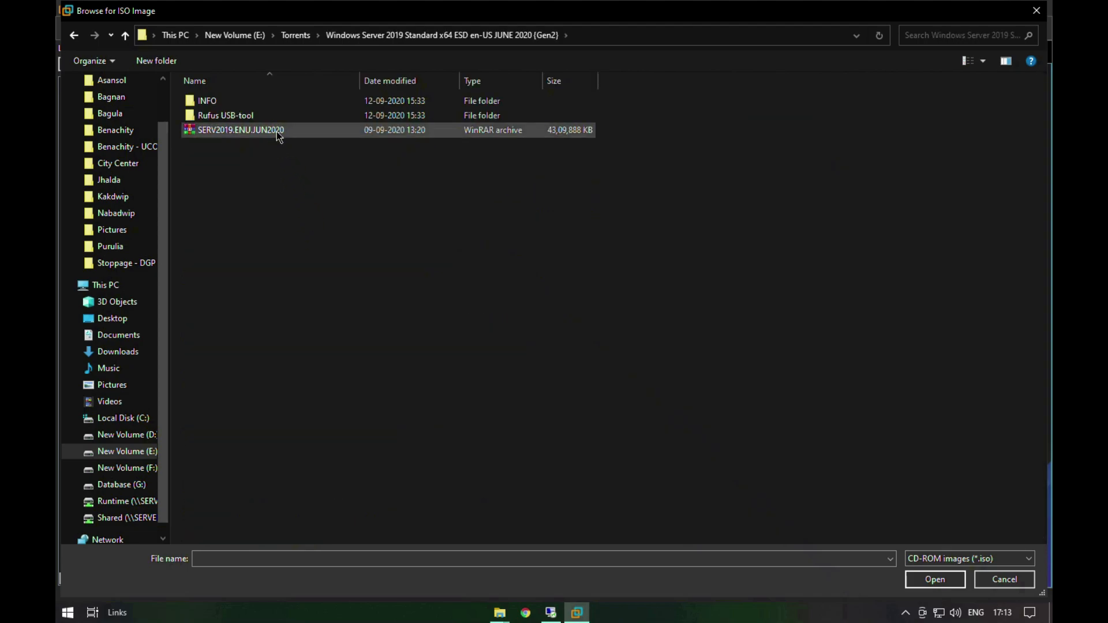
double_click(276, 131)
left_click(605, 436)
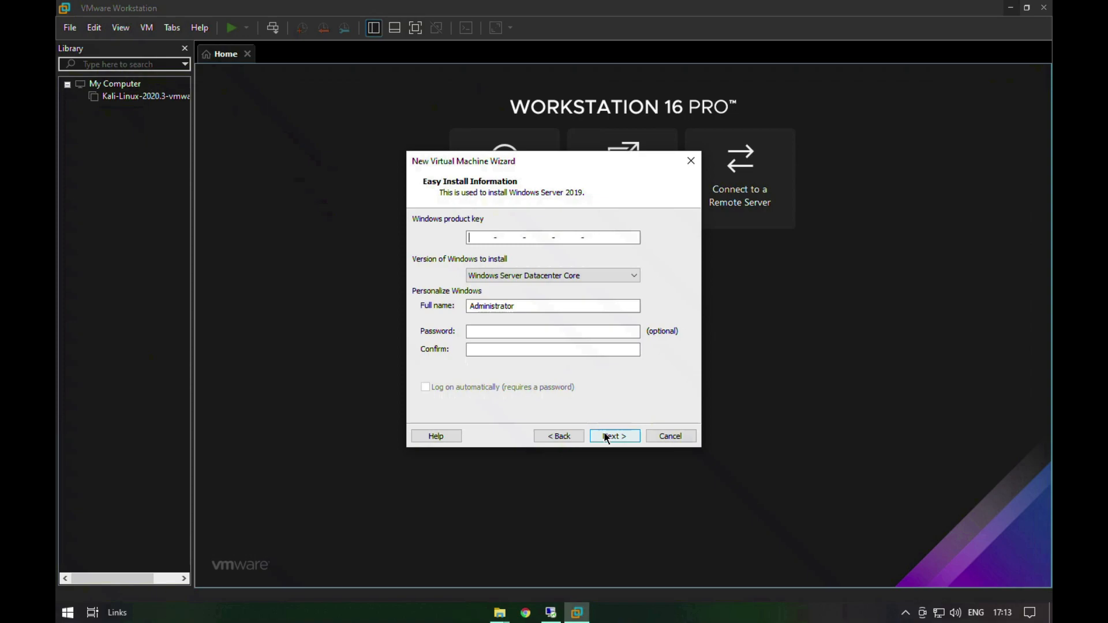
left_click(606, 436)
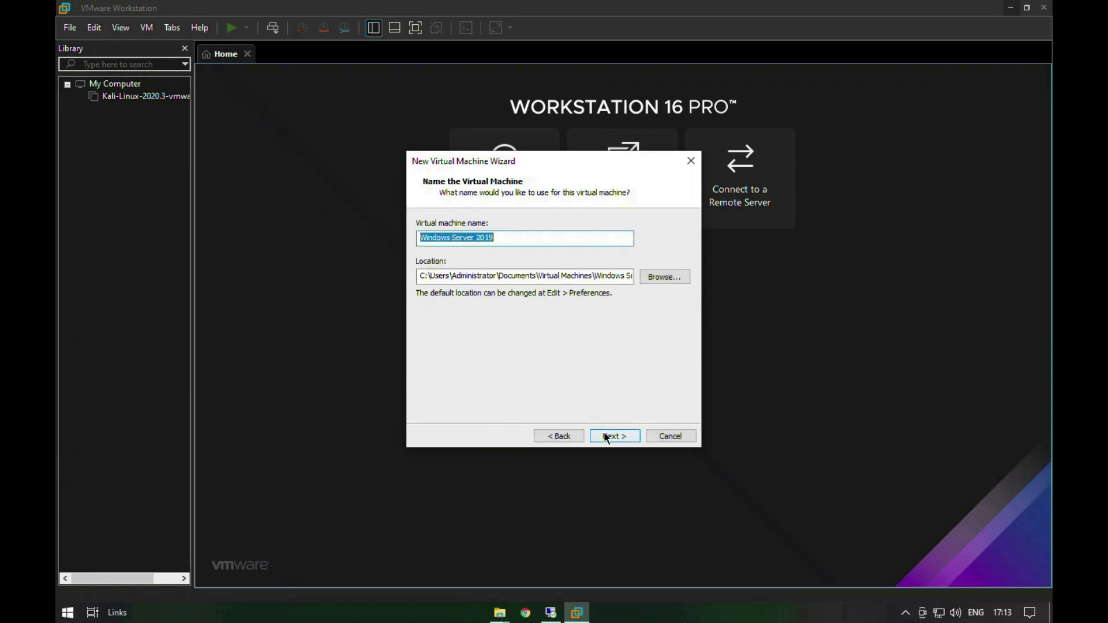
Step: Look through the folders on drives E:, F: and D: for a virtual machine location
left_click(670, 277)
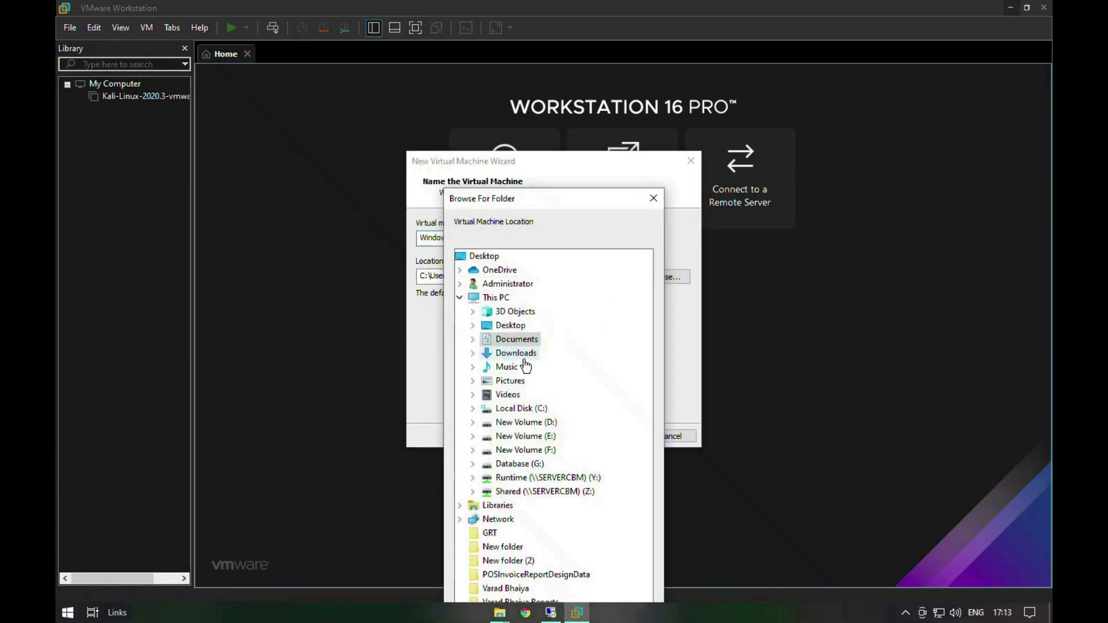
left_click(515, 438)
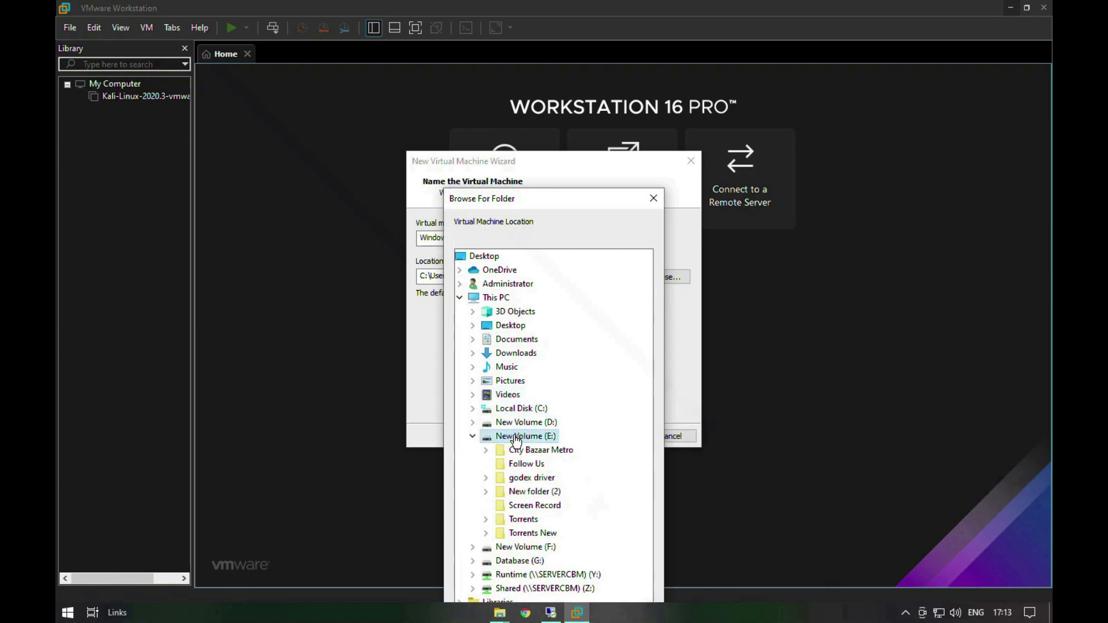
left_click(472, 437)
left_click(508, 450)
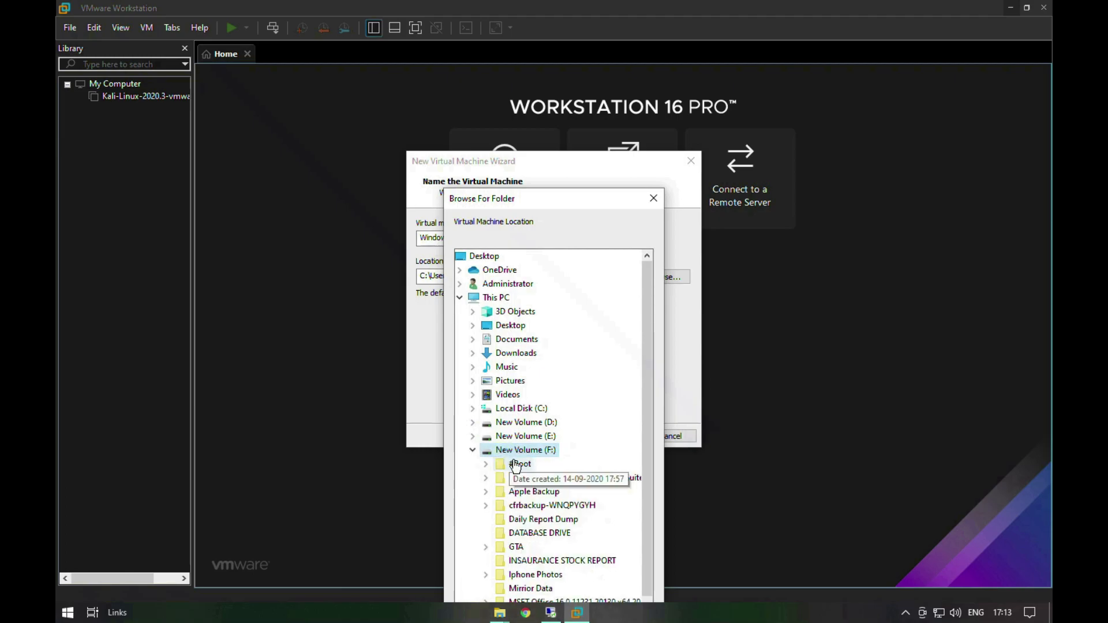
scroll(526, 479, "up", 2)
left_click(473, 450)
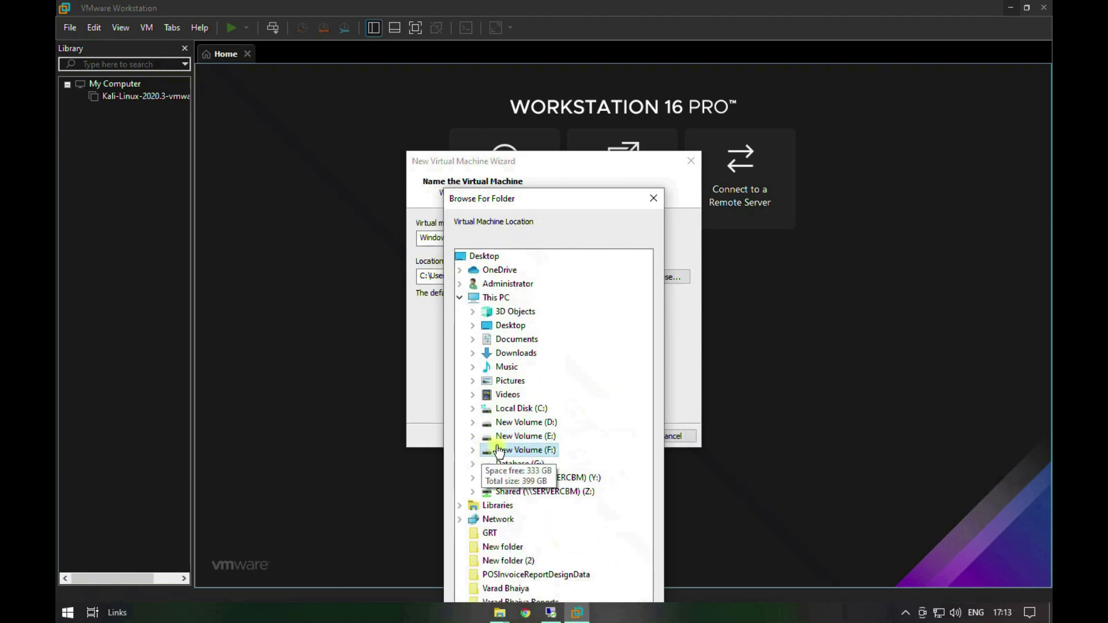
left_click(517, 437)
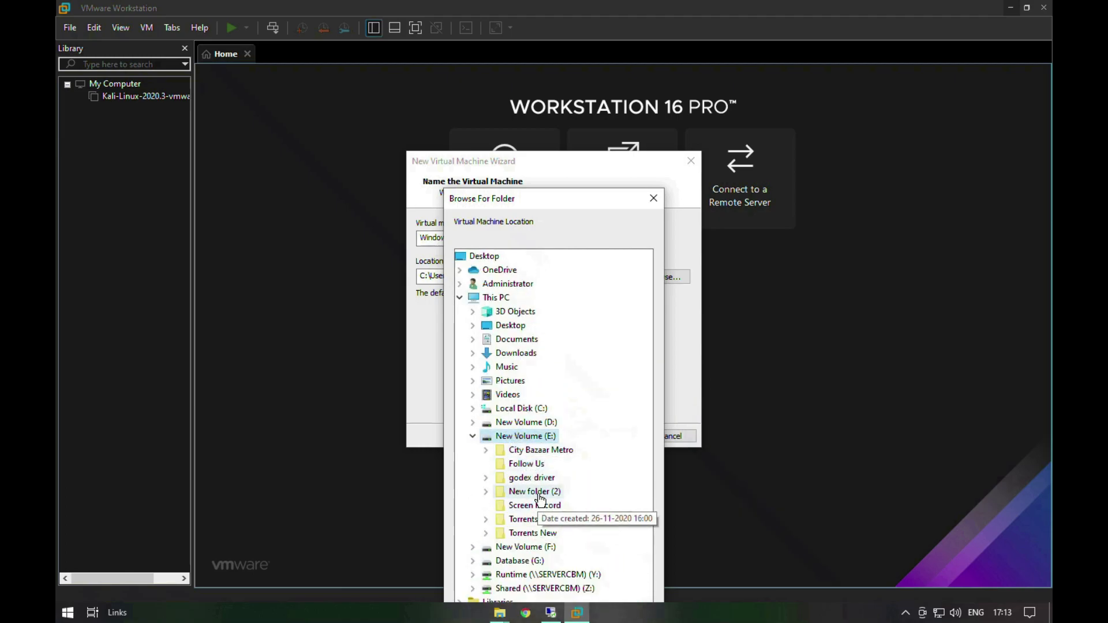
left_click(472, 422)
scroll(526, 466, "down", 1)
scroll(525, 467, "down", 2)
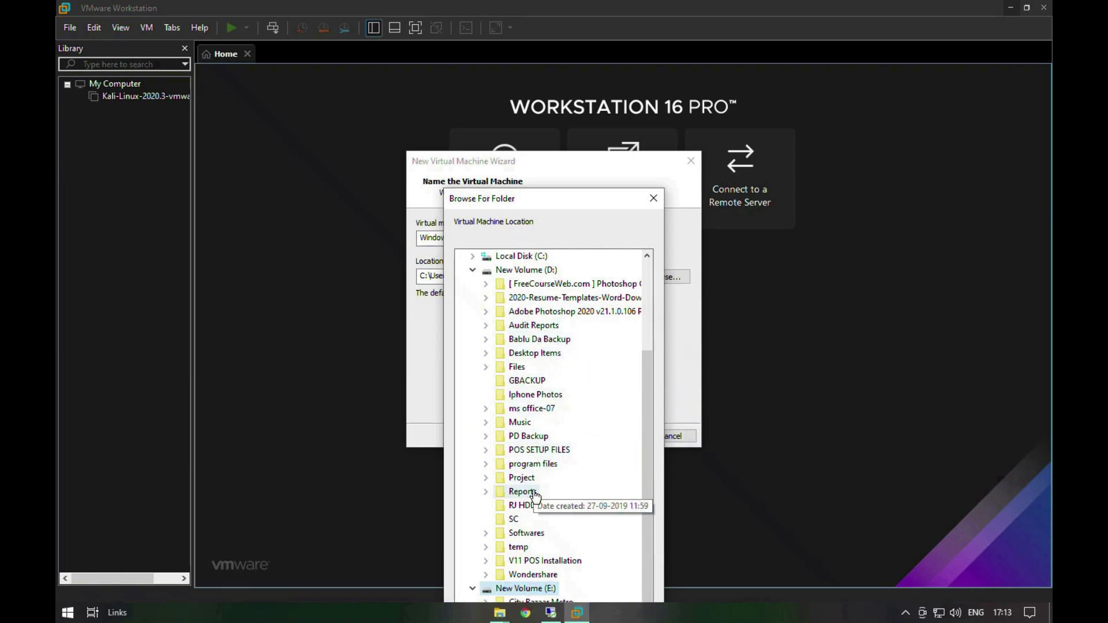
scroll(531, 513, "up", 1)
left_click(472, 311)
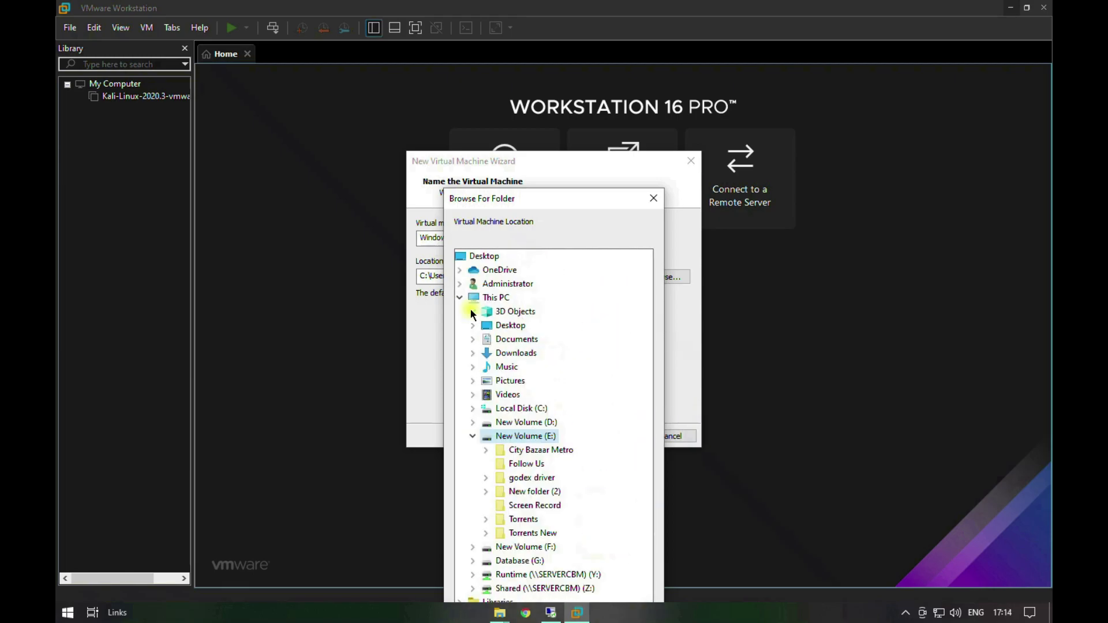
left_click(472, 436)
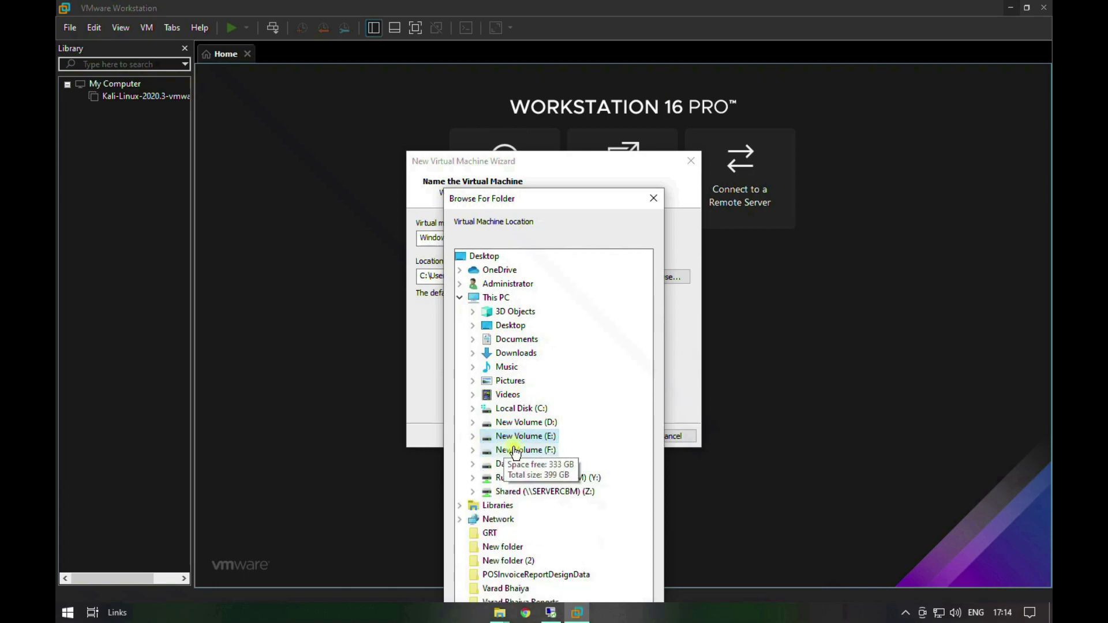
Step: Create a new folder on New Volume (F:) while choosing the virtual machine's location
left_click(516, 450)
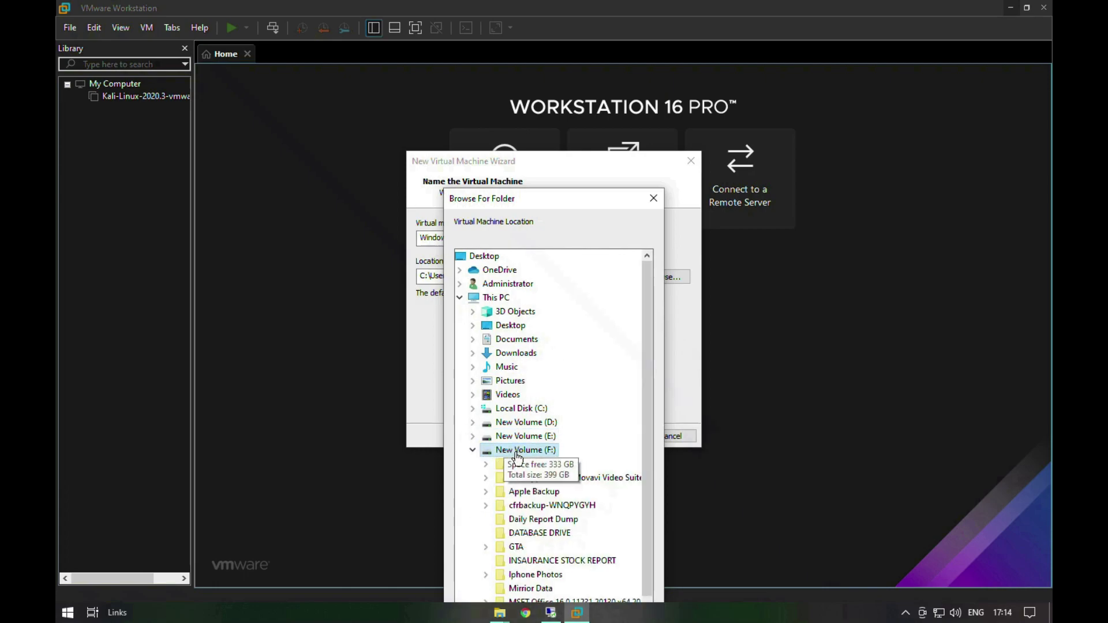
right_click(518, 456)
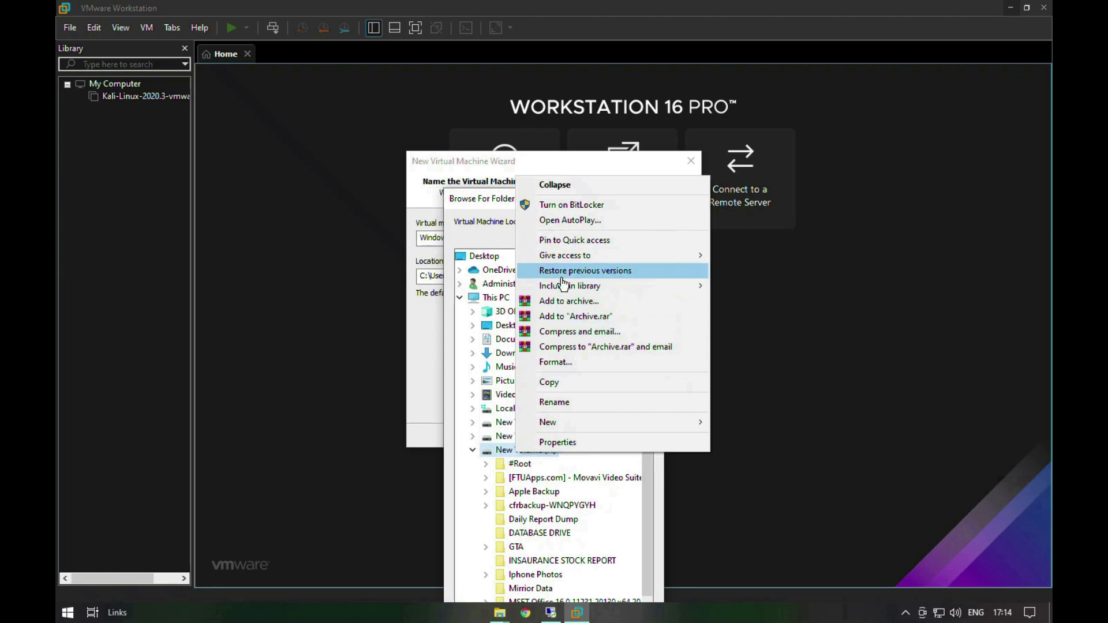
mouse_move(584, 422)
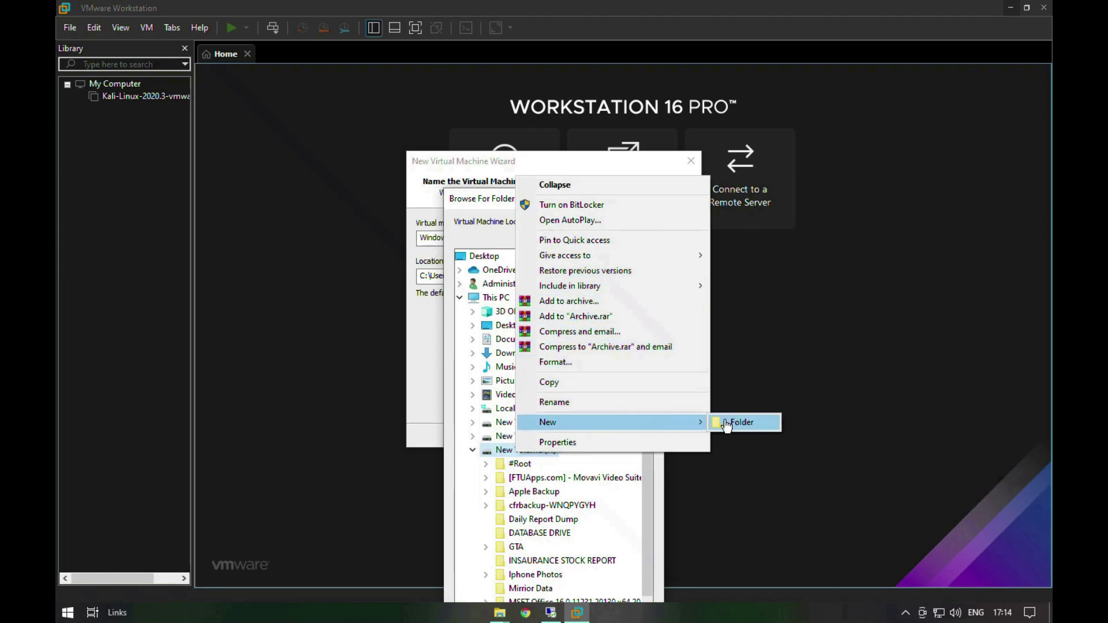
left_click(727, 423)
scroll(572, 464, "down", 4)
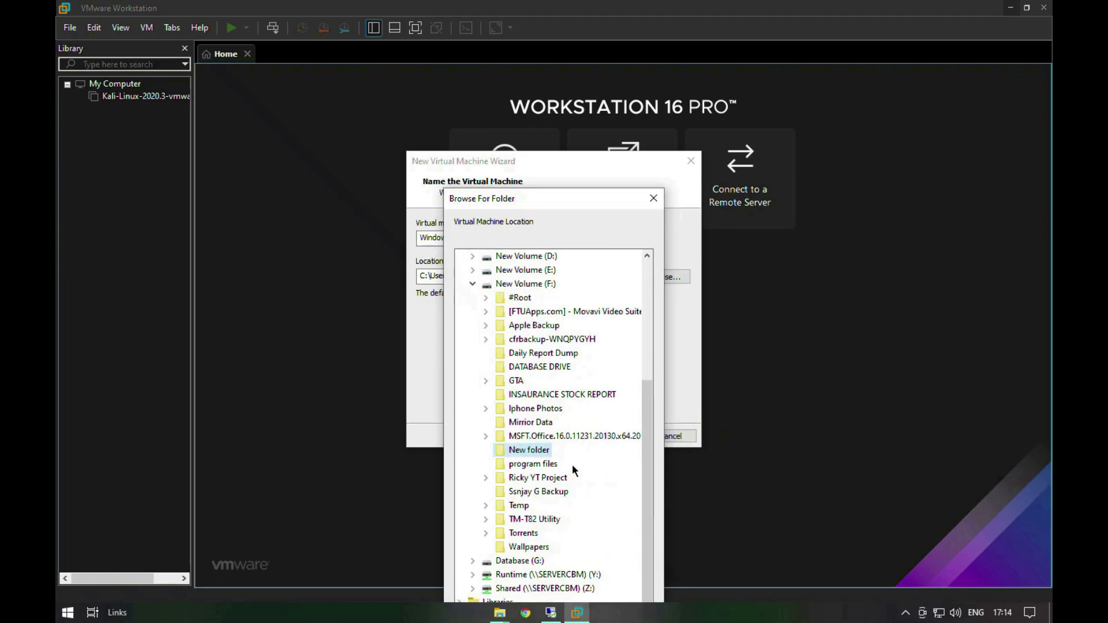
Step: Rename the new folder as Virtual Server 2019 and use it as the virtual machine's location
right_click(536, 459)
left_click(571, 403)
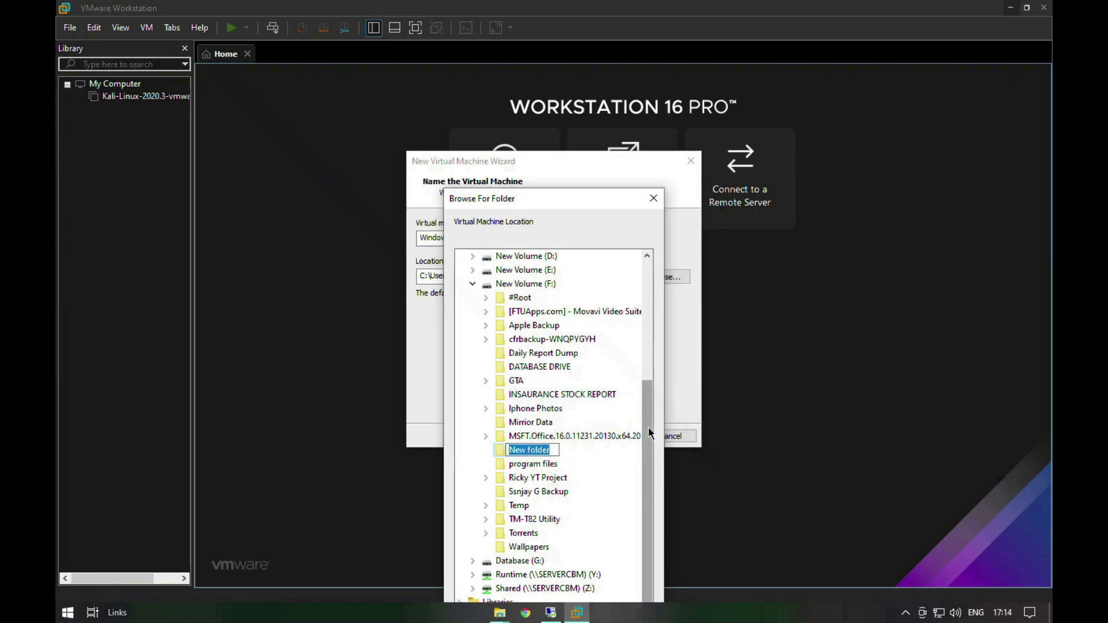
type("Vi")
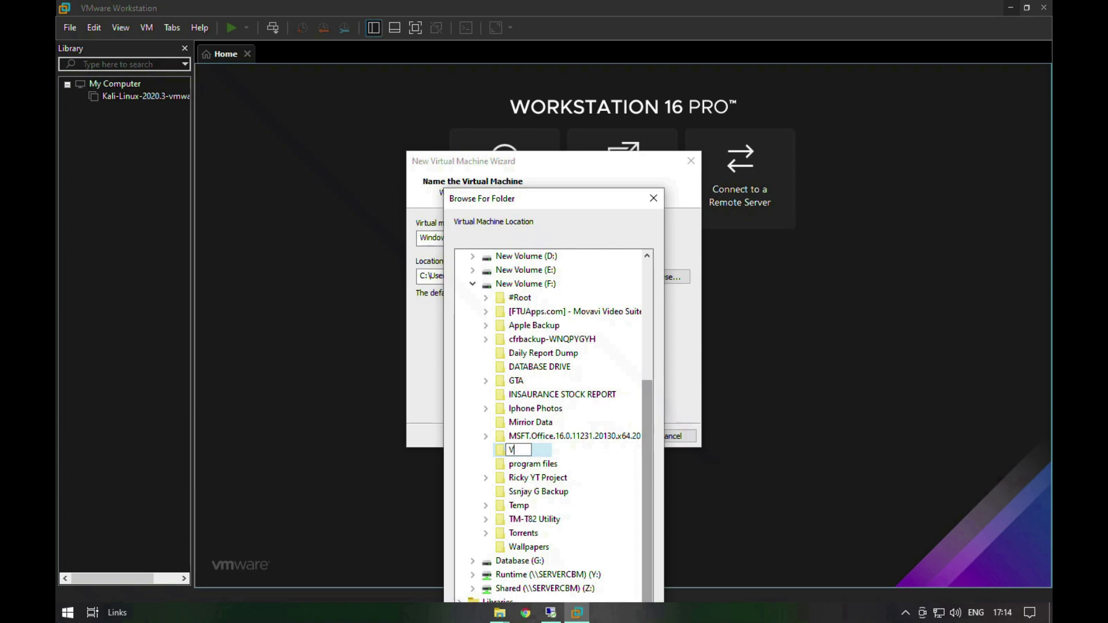
type("rtual Server 2019")
key("Return")
key("Return")
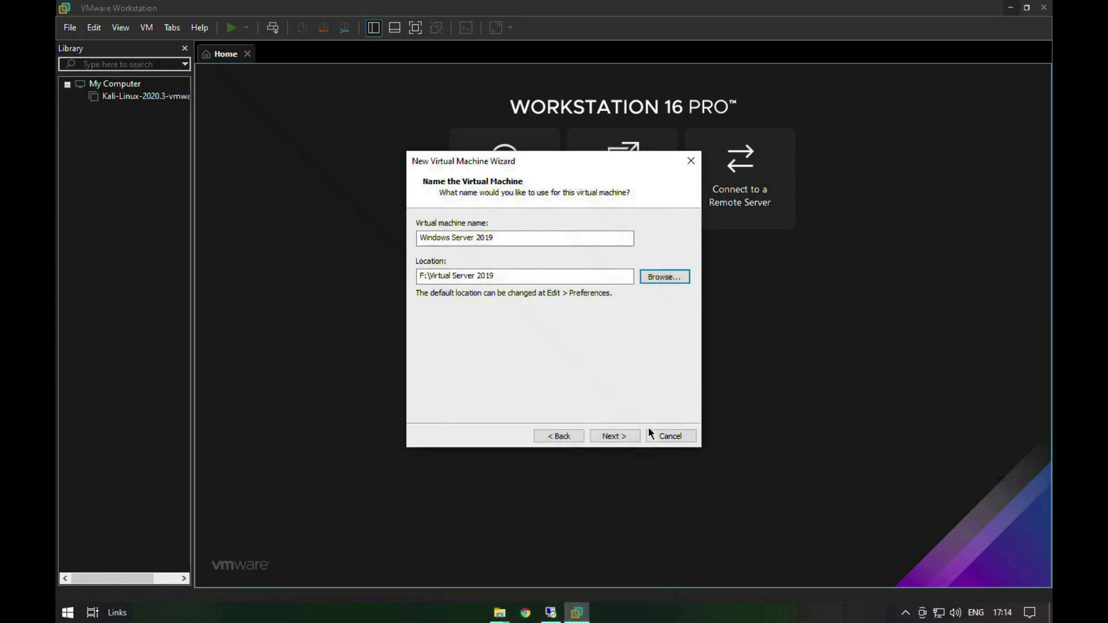
Step: Accept the name and location, and set the maximum disk size to 200 GB, split into multiple files
left_click(614, 437)
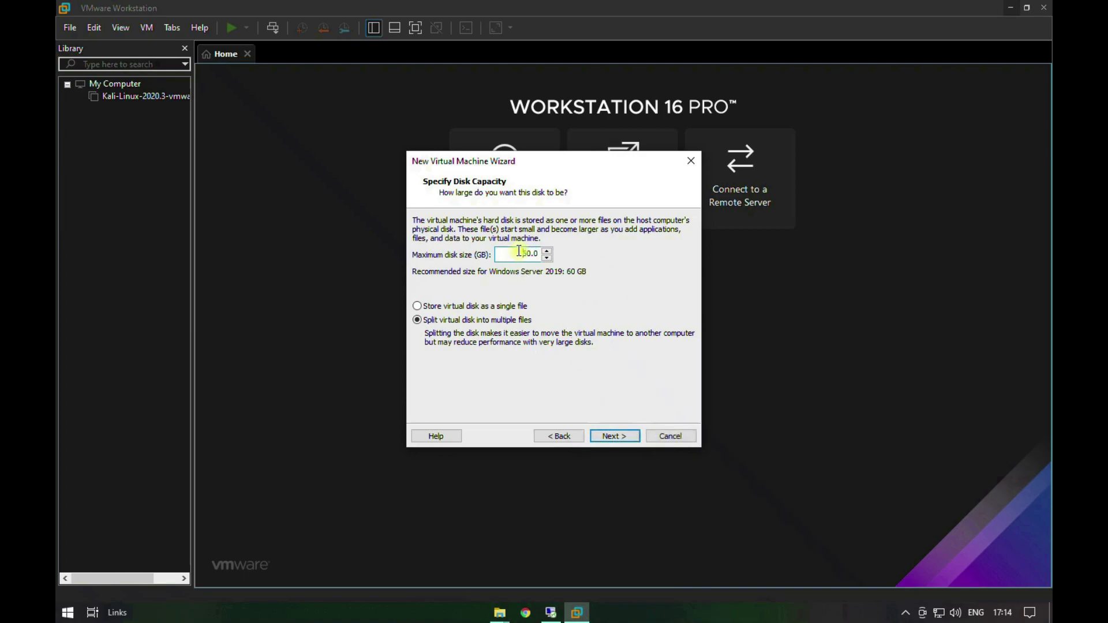
type("200")
left_click(616, 437)
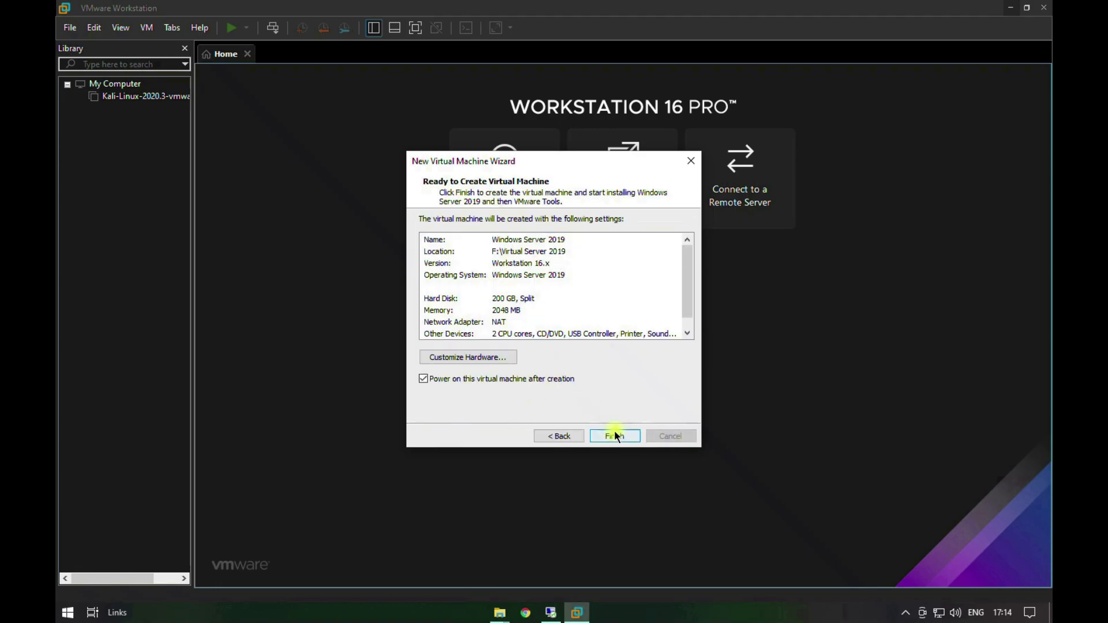
Step: Open the hardware customization and set the virtual machine's memory to 4096 MB, without adding any hardware device
left_click(512, 357)
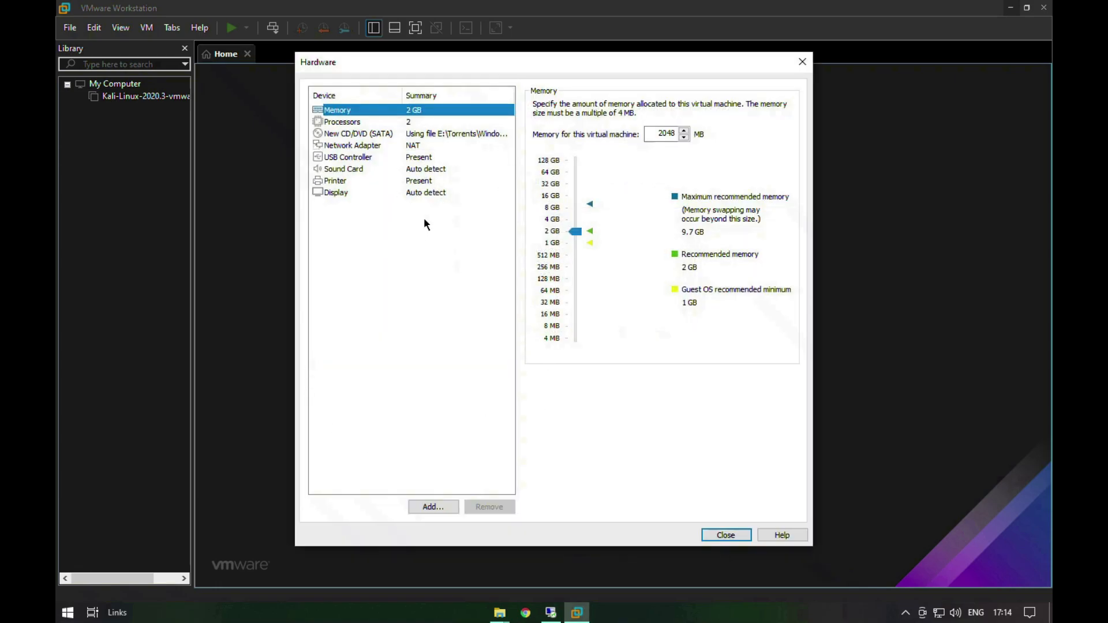
left_click(573, 220)
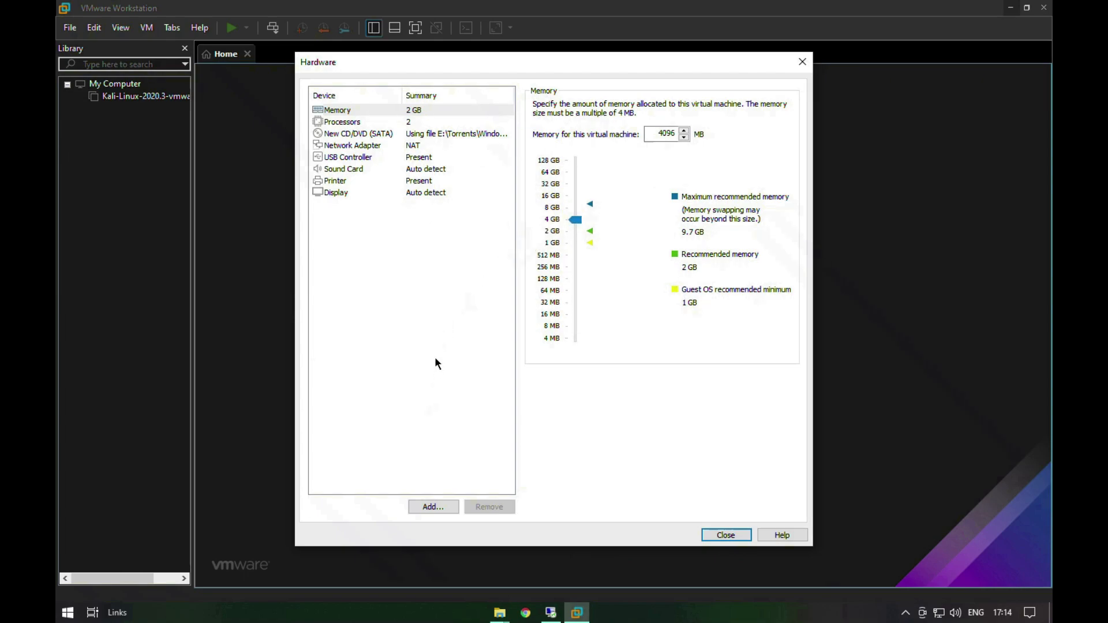
left_click(438, 510)
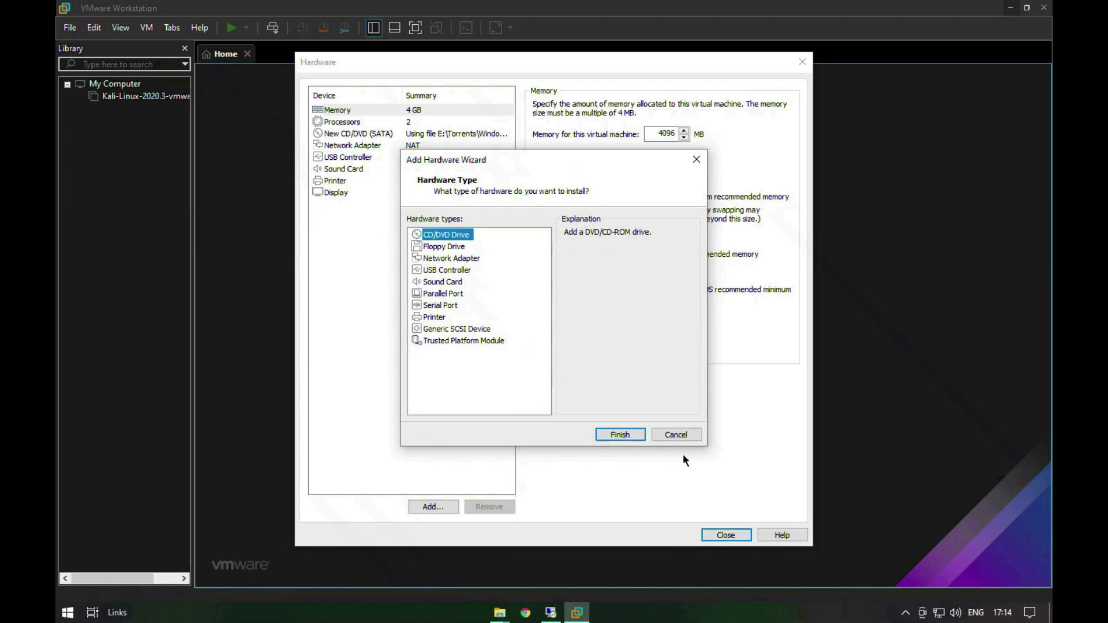
left_click(696, 432)
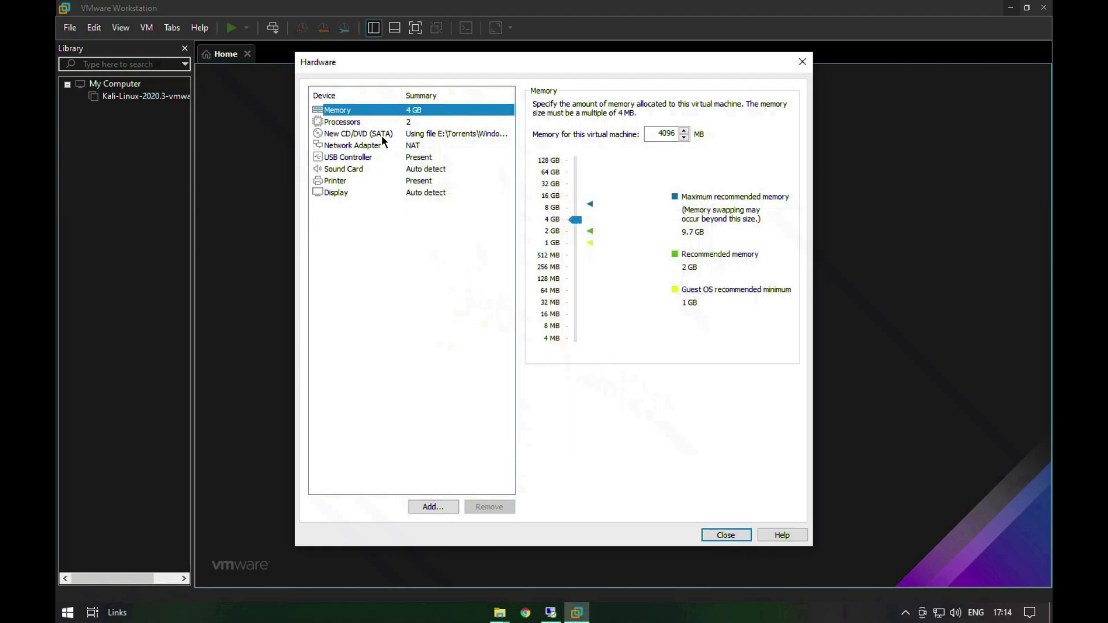
Step: Set the virtual machine's number of cores per processor to 2 and close the hardware settings
left_click(367, 122)
left_click(692, 124)
left_click(670, 145)
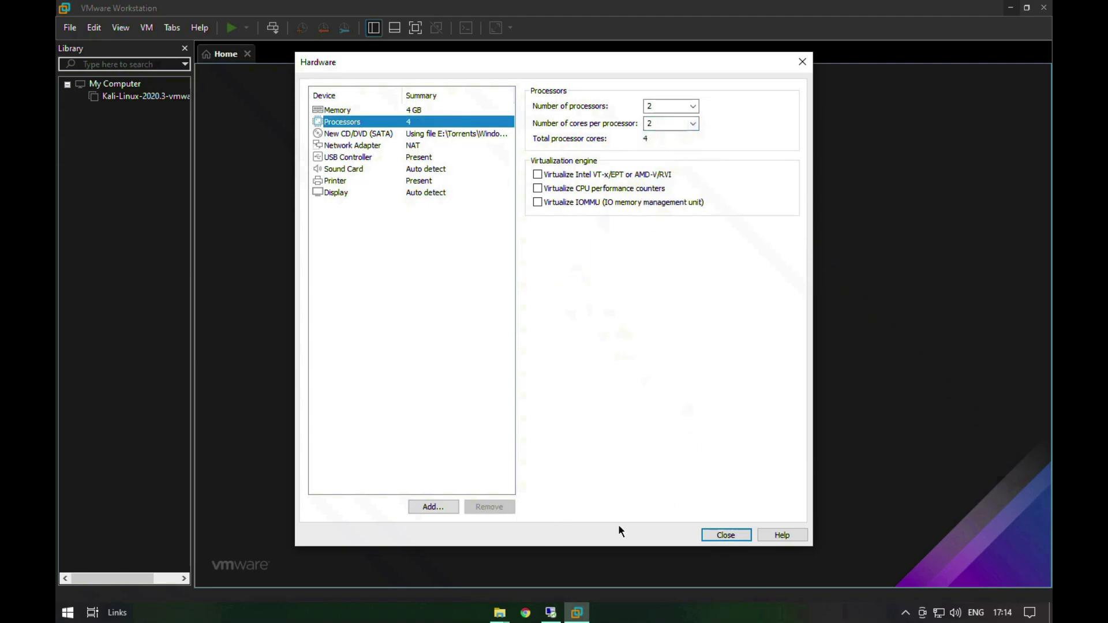
left_click(723, 533)
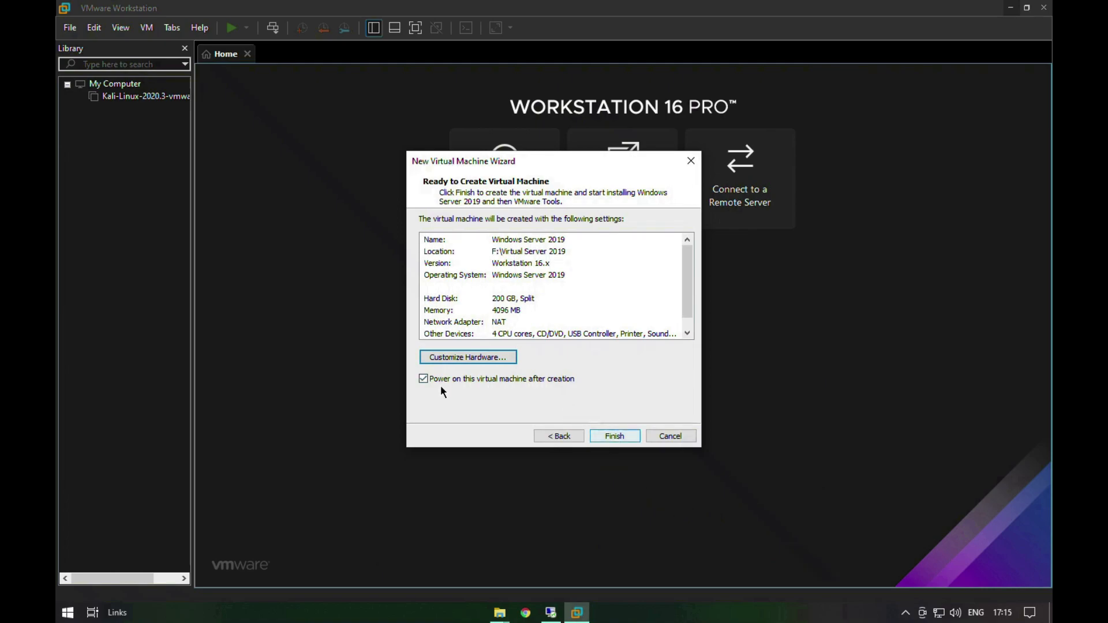
Step: Finish creating the virtual machine so it powers on, and dismiss the Easy Install bar and the virtual printing notice
left_click(614, 436)
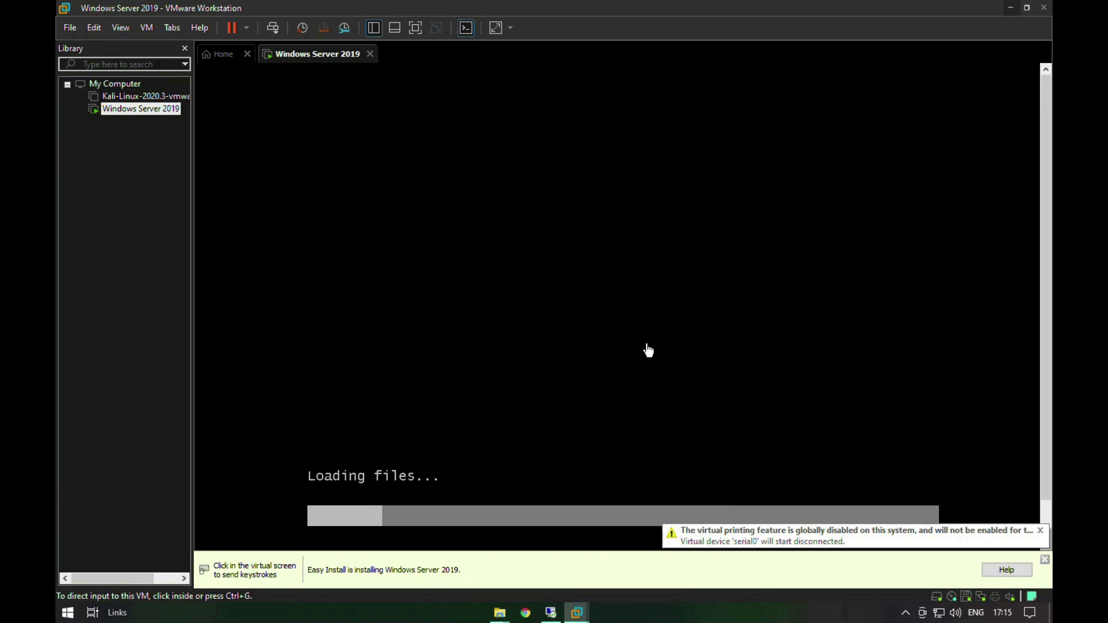
left_click(1044, 559)
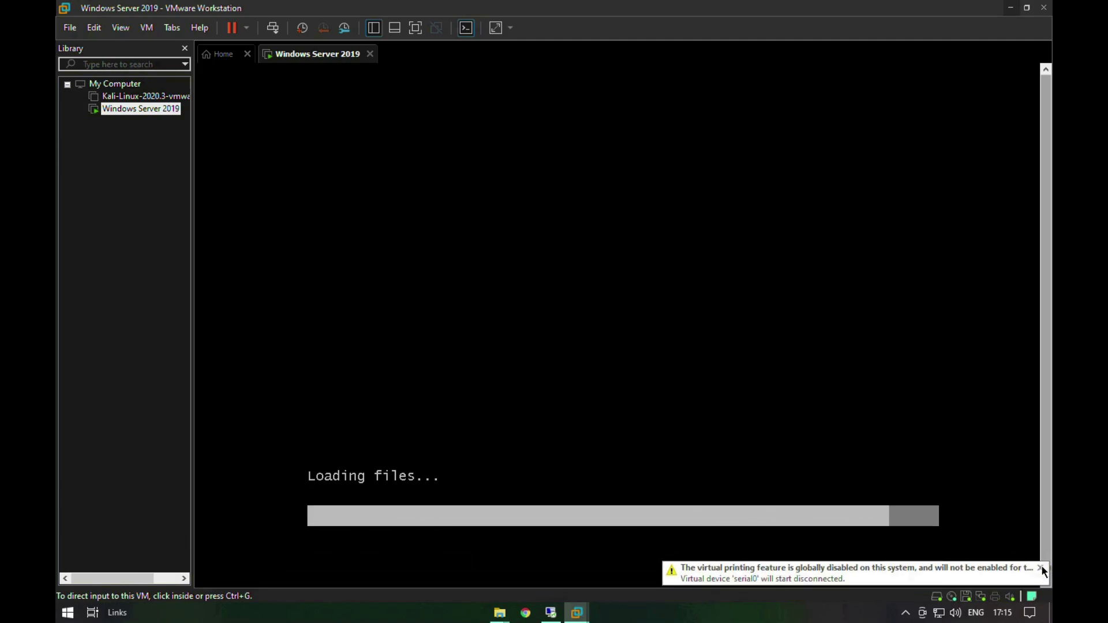
left_click(1041, 569)
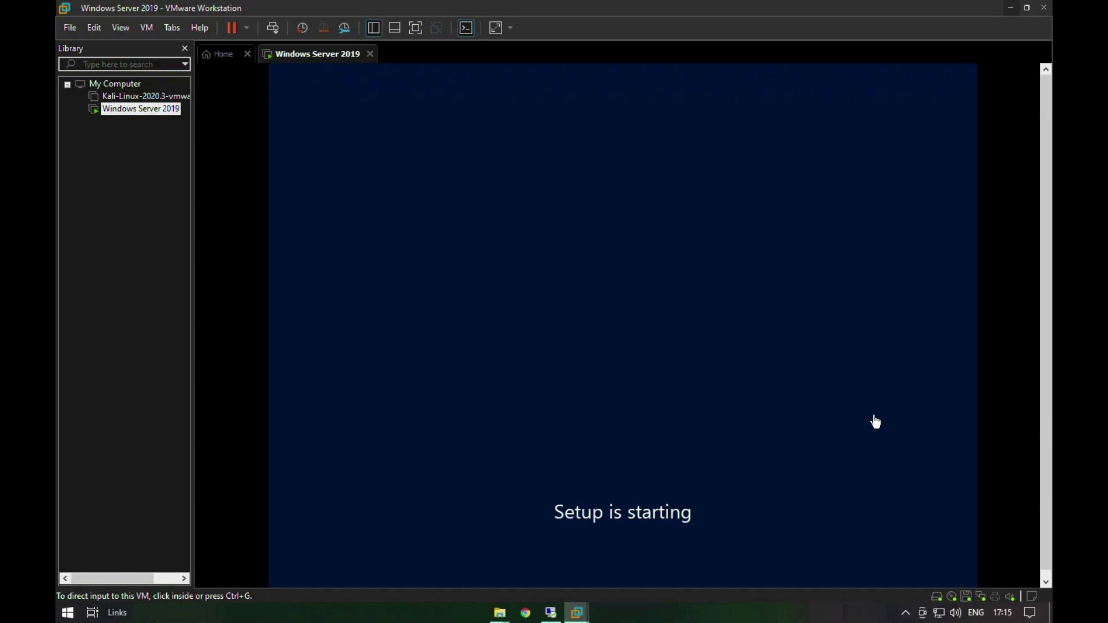
Step: Install Windows Server 2019 Standard (Desktop Experience) in the virtual machine and restart it immediately when setup asks
left_click(815, 449)
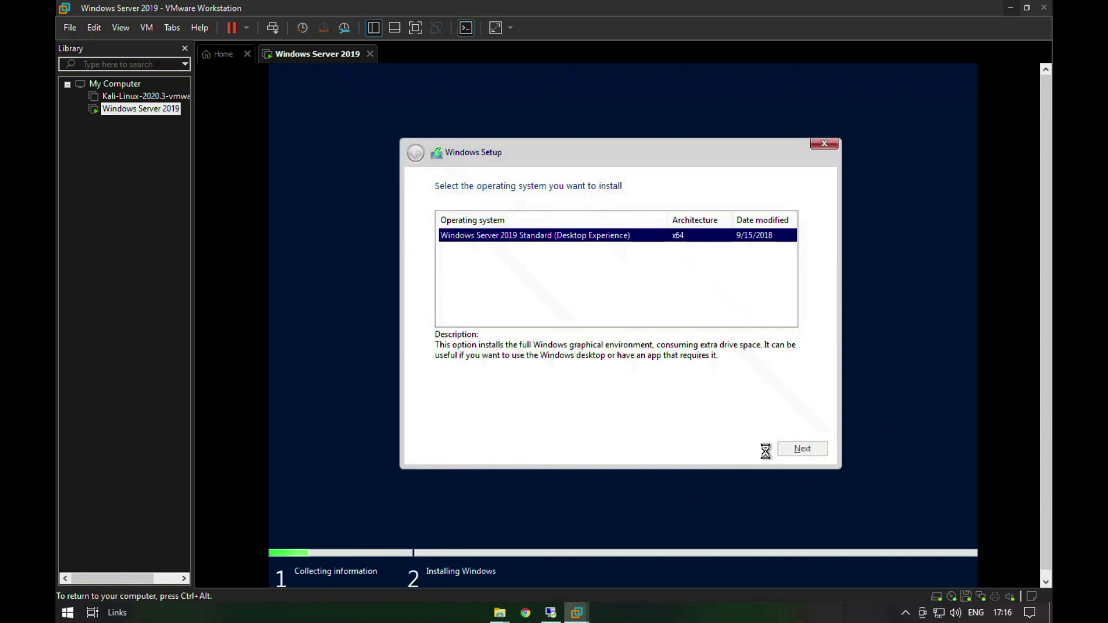
left_click(803, 449)
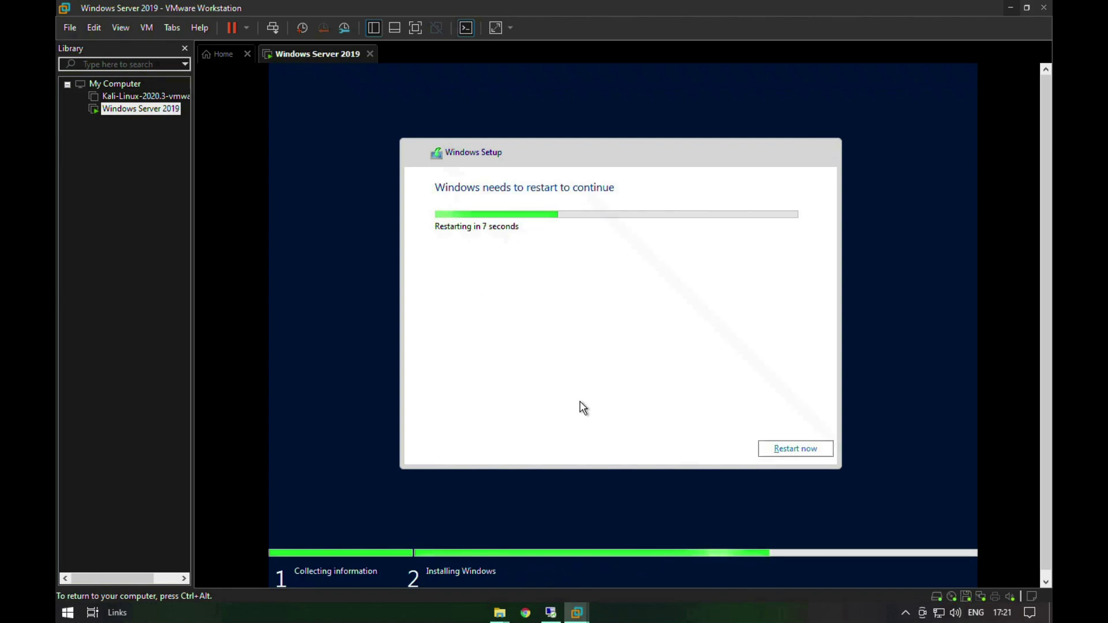
left_click(769, 451)
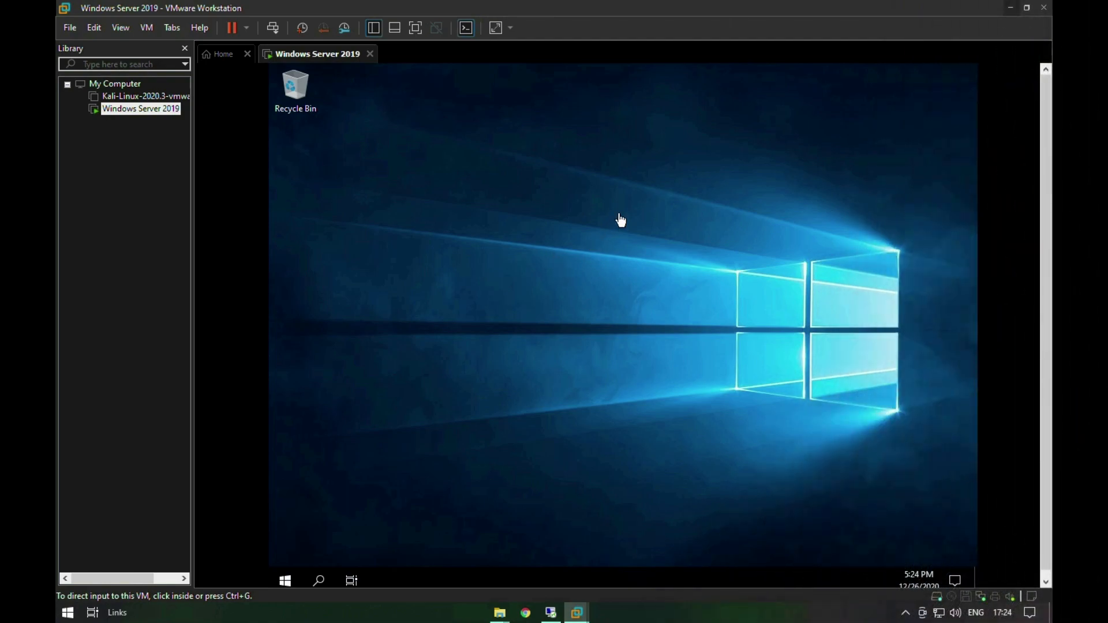
Step: Move the VMware Tools Setup window aside, permanently dismiss the Windows Admin Center message, and close Server Manager
left_click(621, 217)
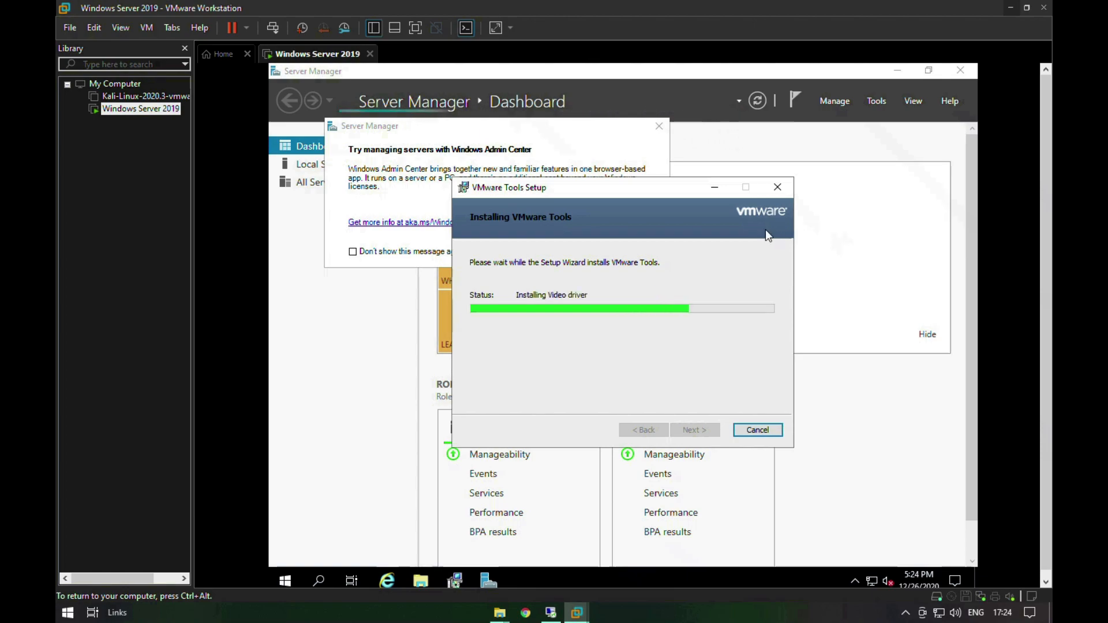
left_click_drag(579, 194, 714, 273)
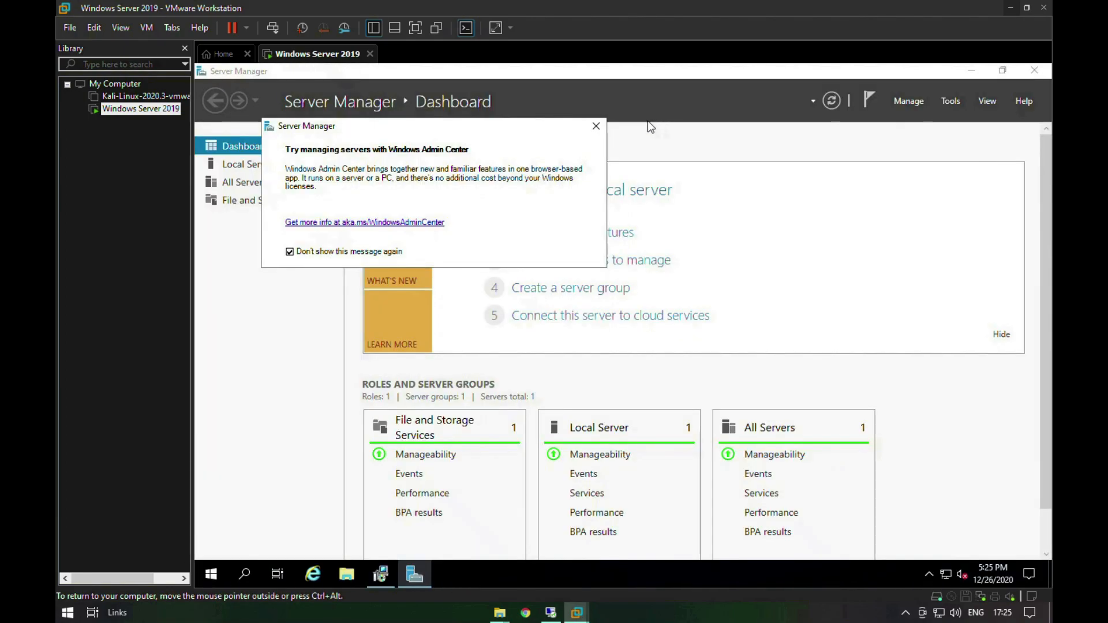
left_click(596, 127)
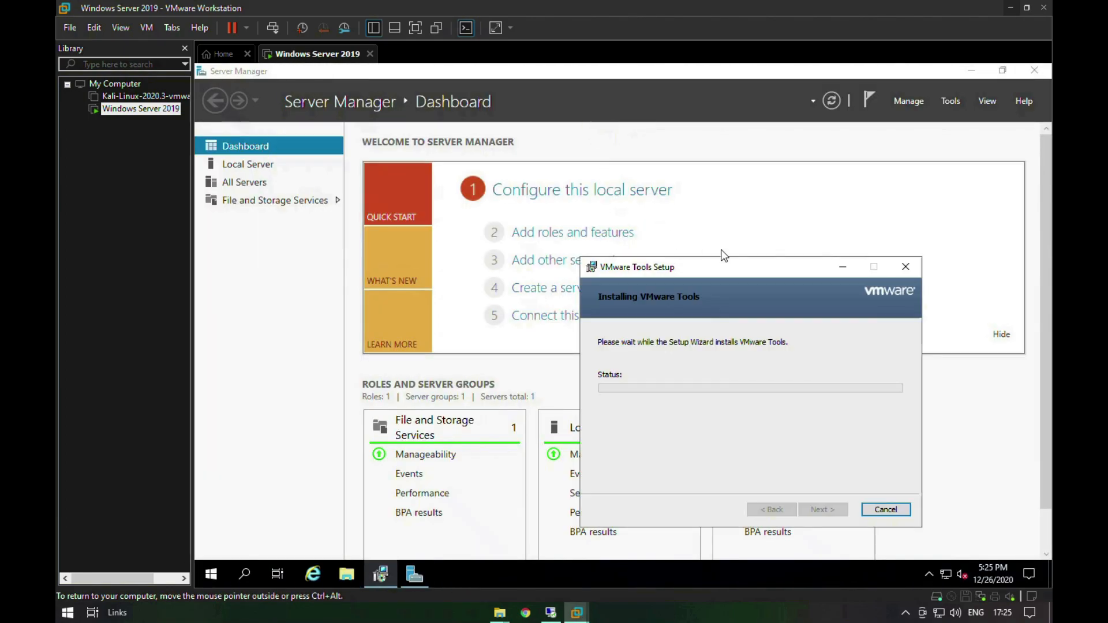
left_click(1032, 70)
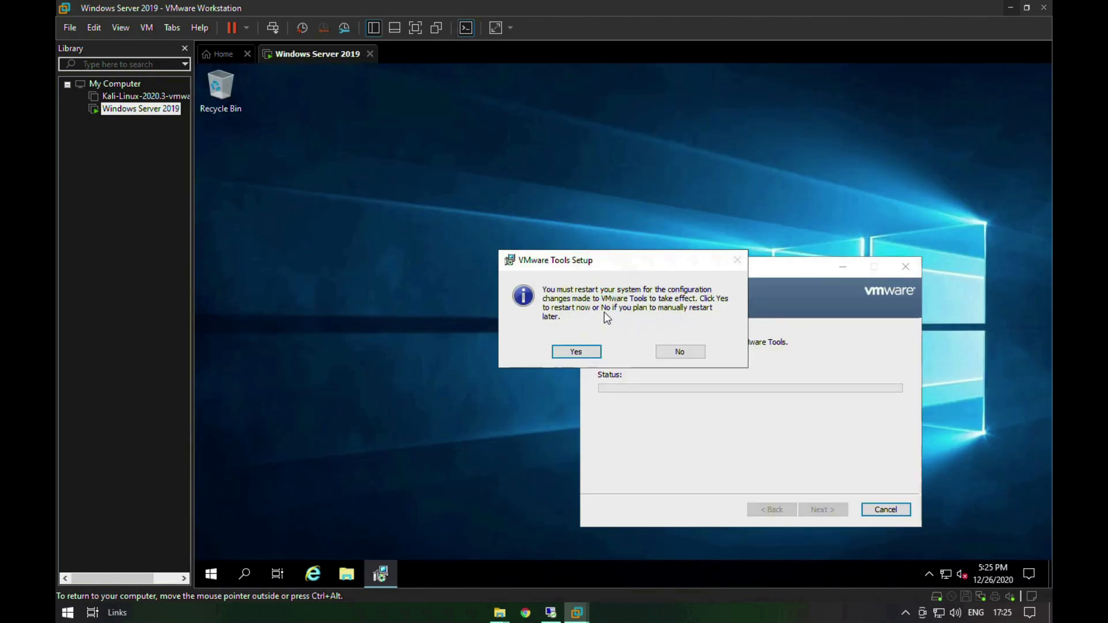
Step: Decline both VMware Tools restart requests, refreshing the desktop in between
left_click(695, 351)
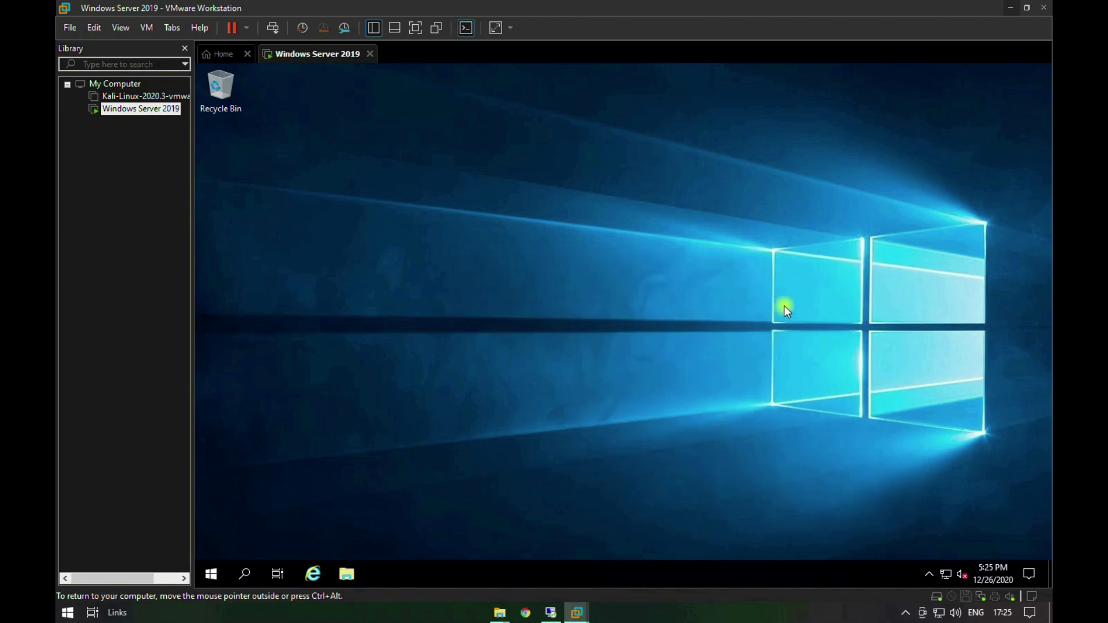
right_click(673, 249)
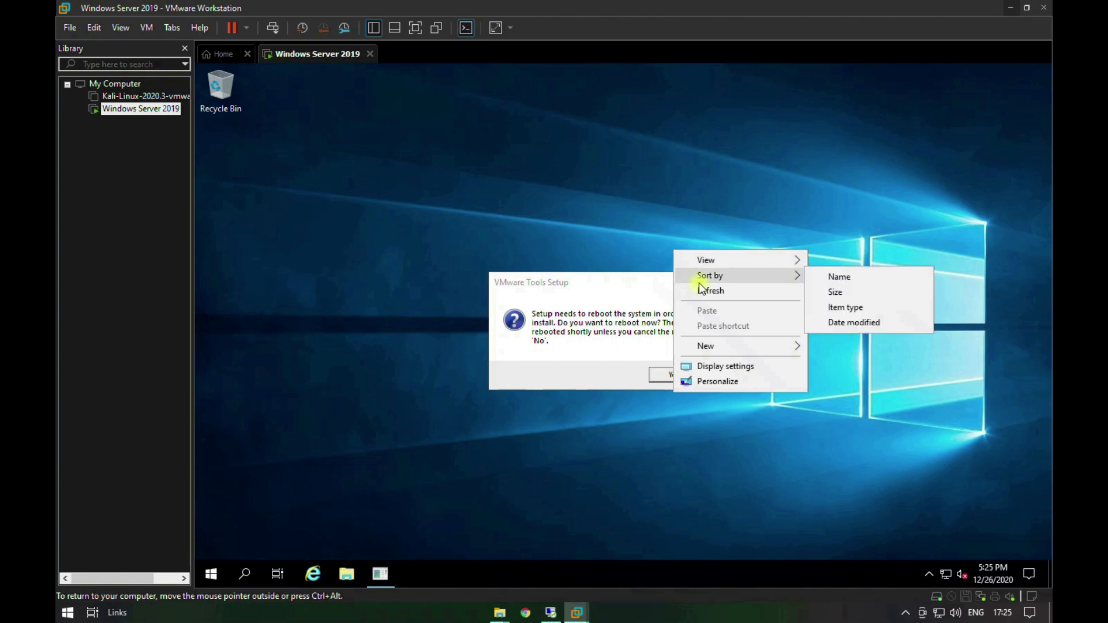
left_click(702, 289)
left_click(663, 271)
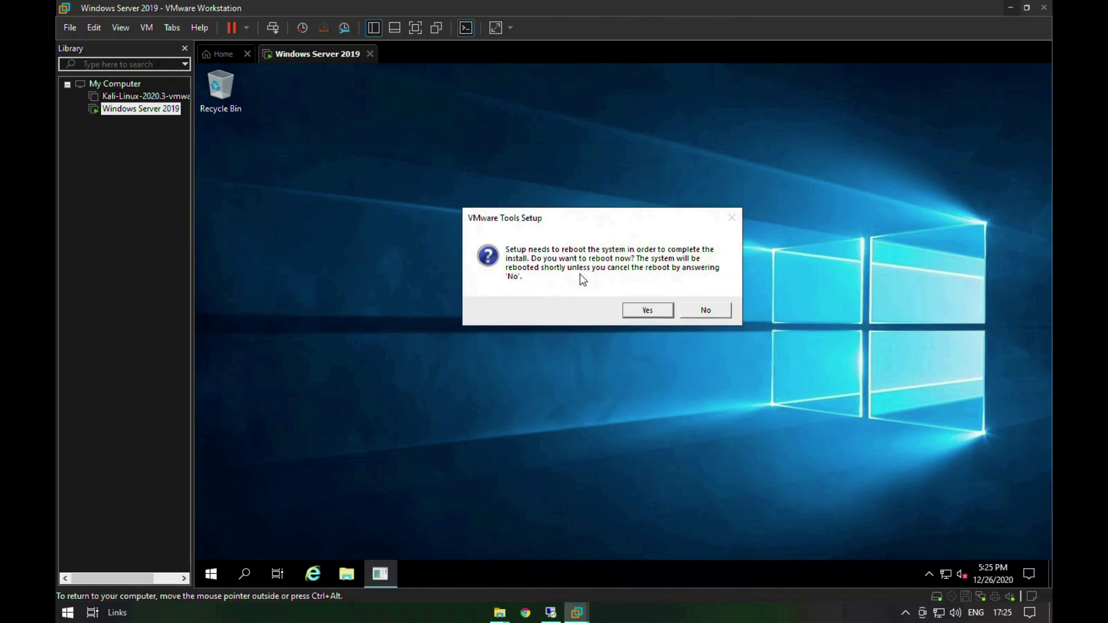
left_click(693, 311)
right_click(513, 275)
right_click(552, 315)
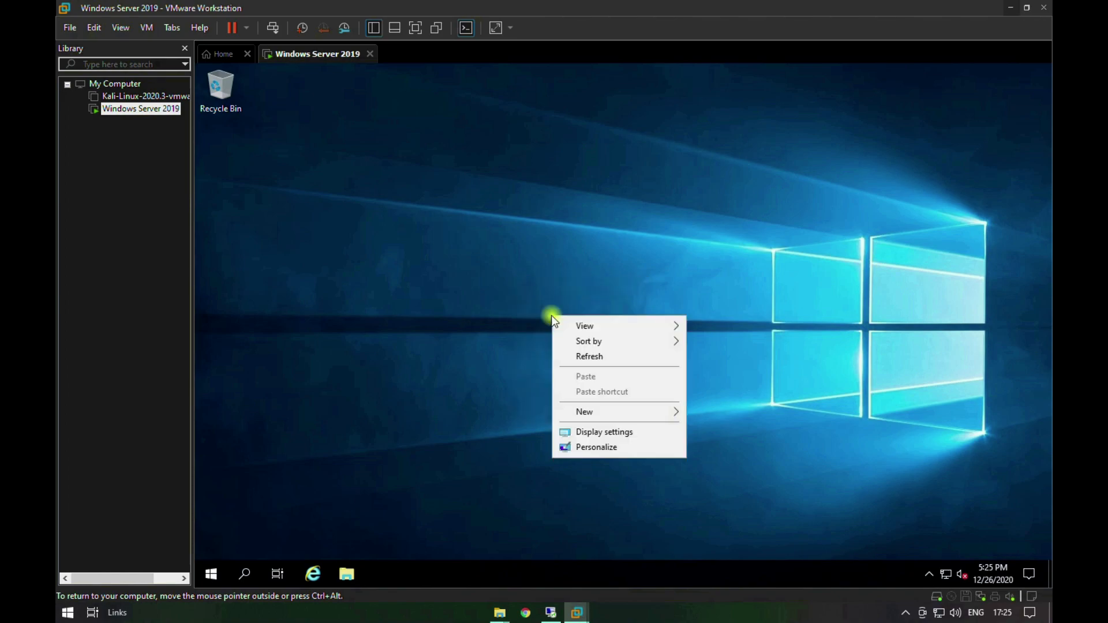
left_click(588, 356)
right_click(585, 356)
left_click(612, 397)
right_click(428, 265)
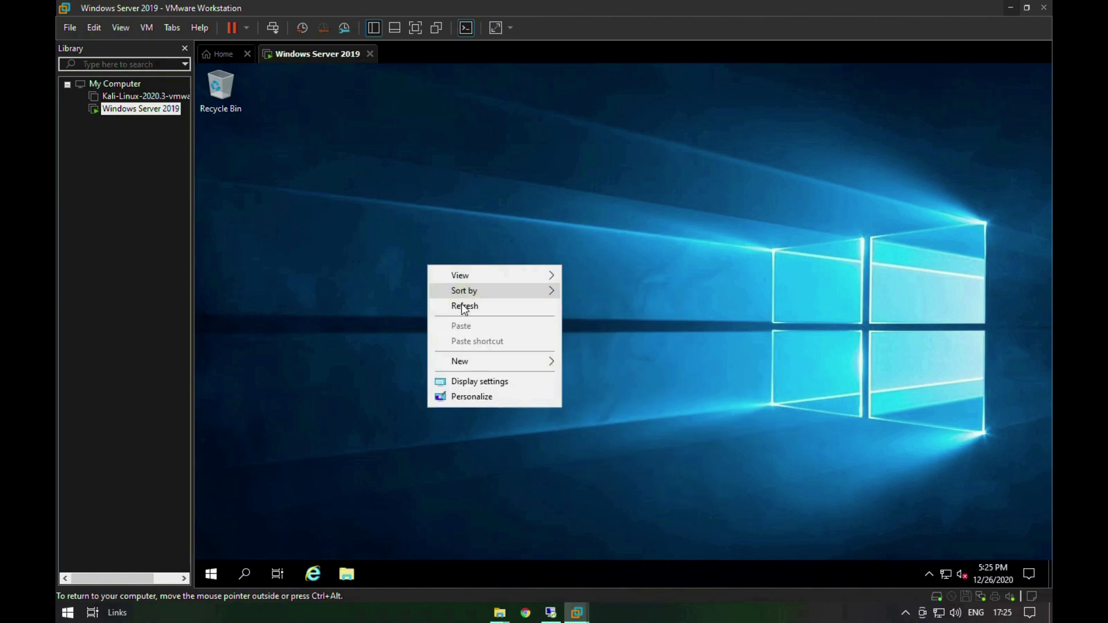
right_click(461, 304)
left_click(502, 349)
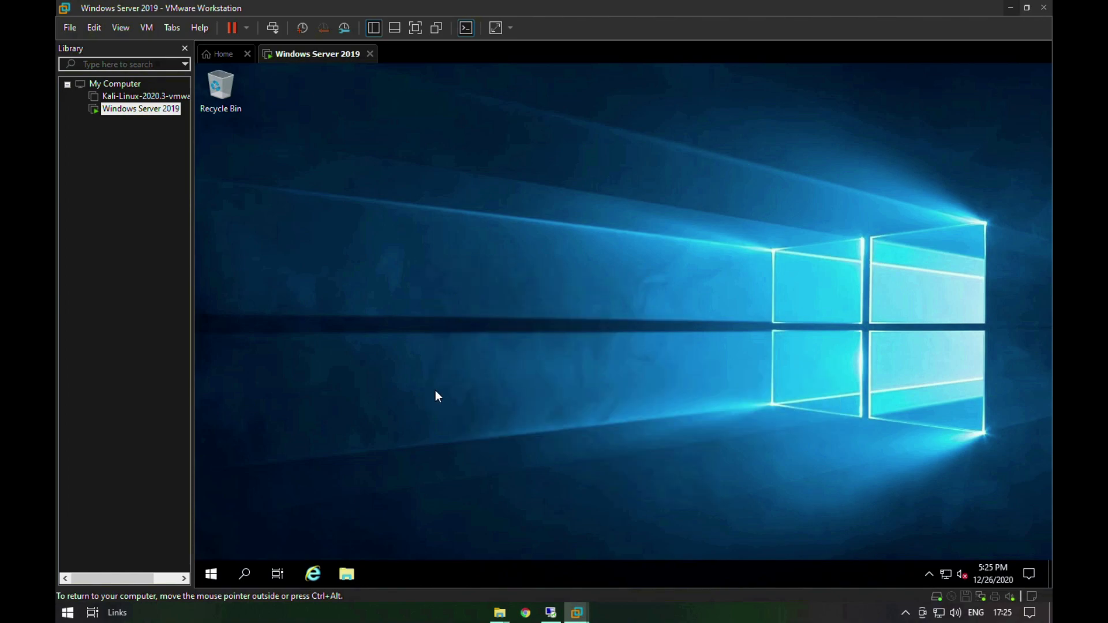
right_click(673, 214)
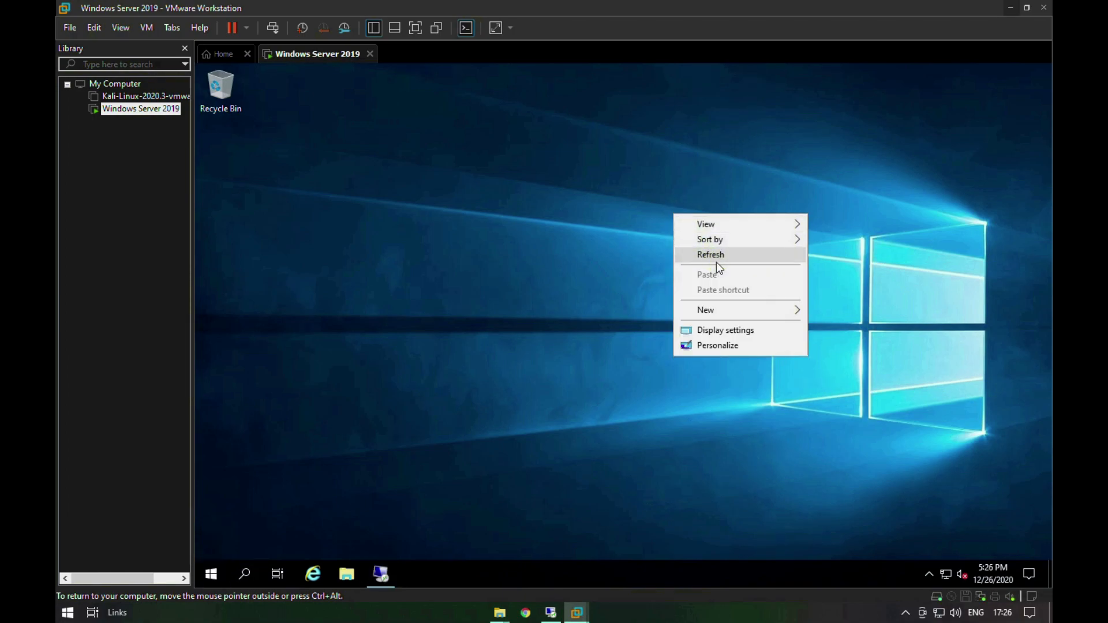
right_click(716, 260)
right_click(740, 307)
left_click(762, 347)
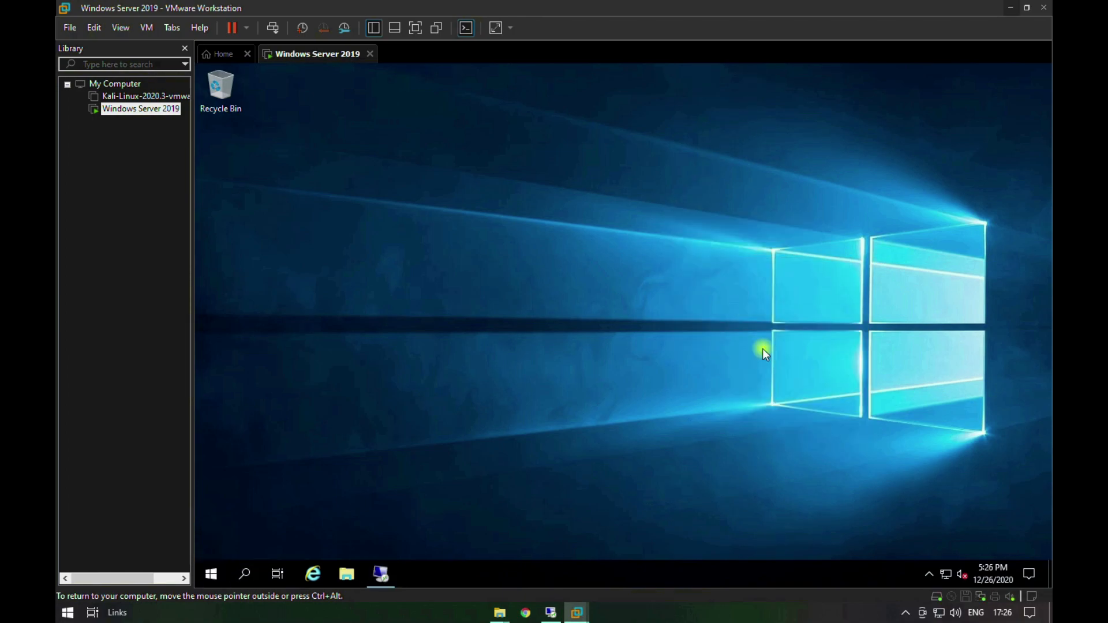
Step: Open the properties of This PC in File Explorer and bring up the Computer Name/Domain Changes dialog
key("super+e")
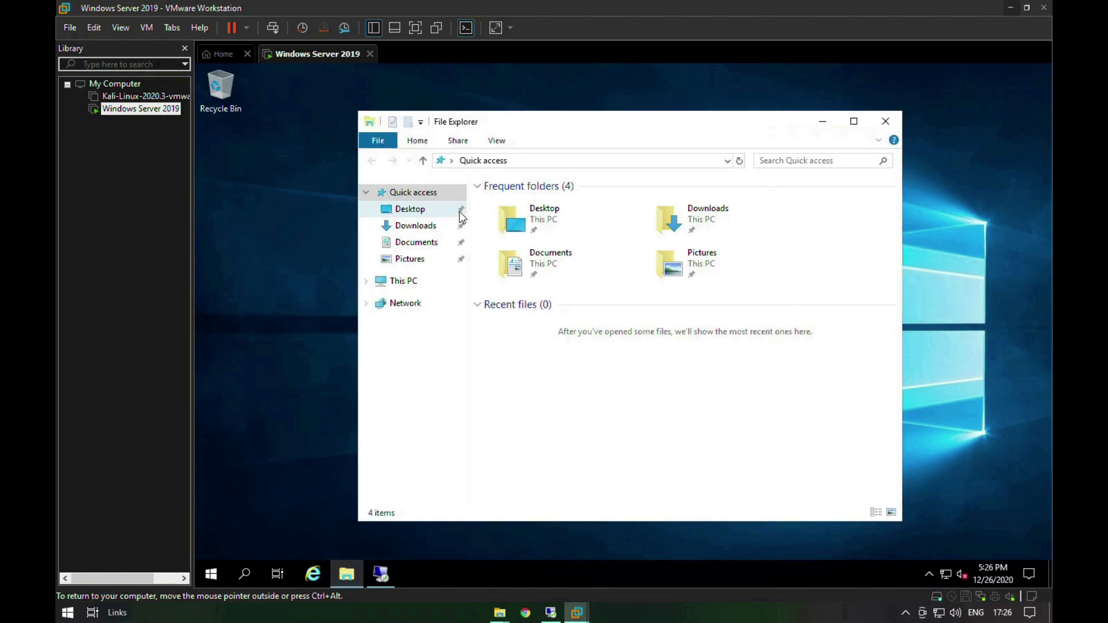
right_click(415, 290)
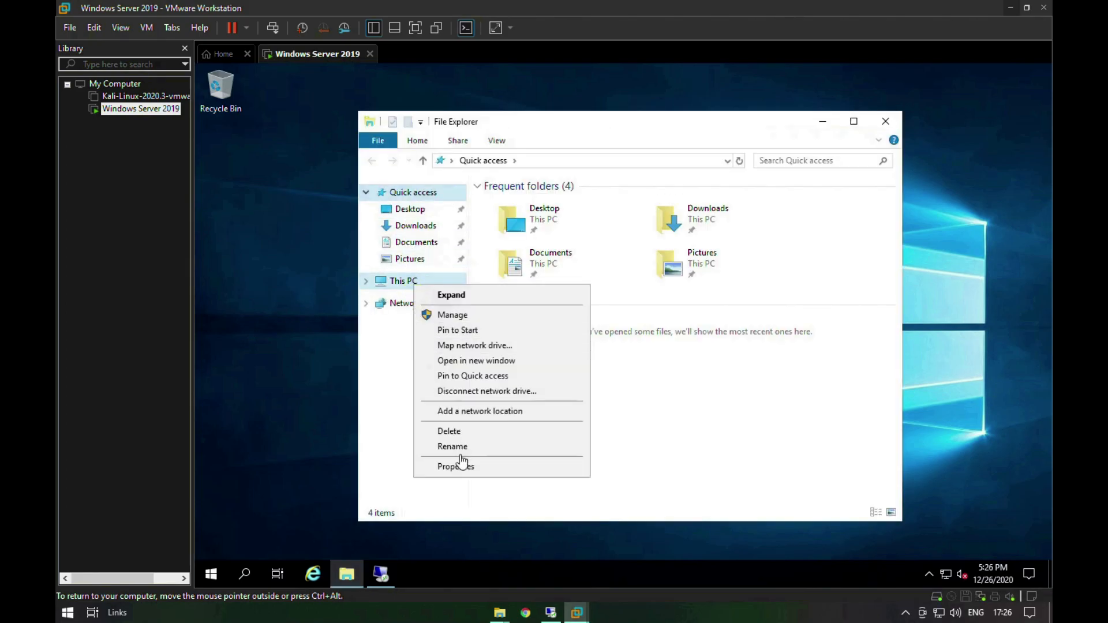
left_click(464, 465)
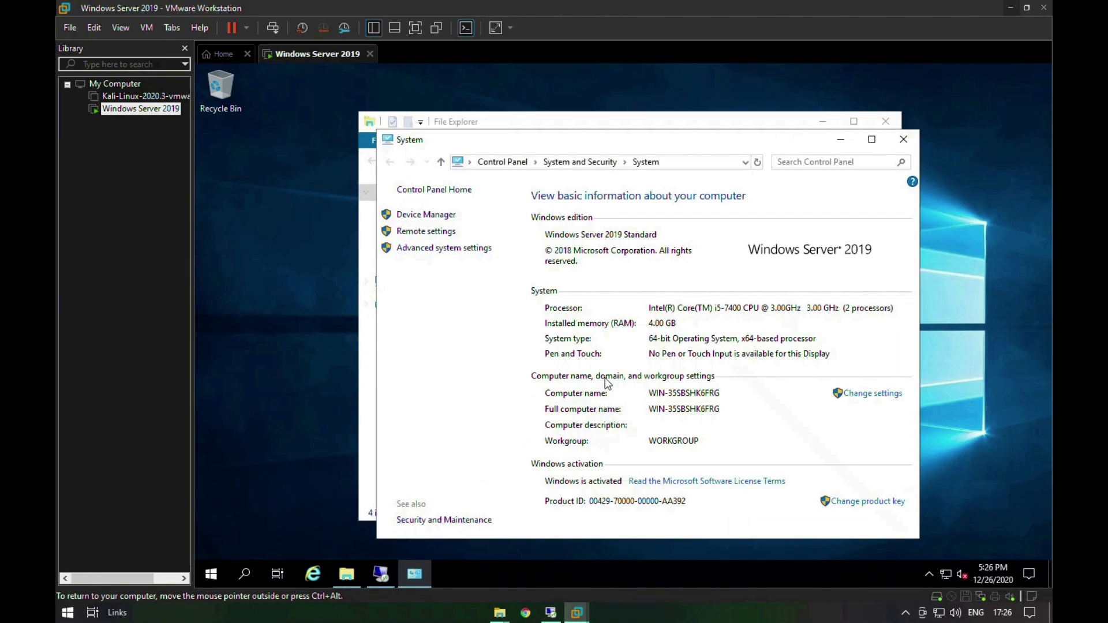
left_click(869, 393)
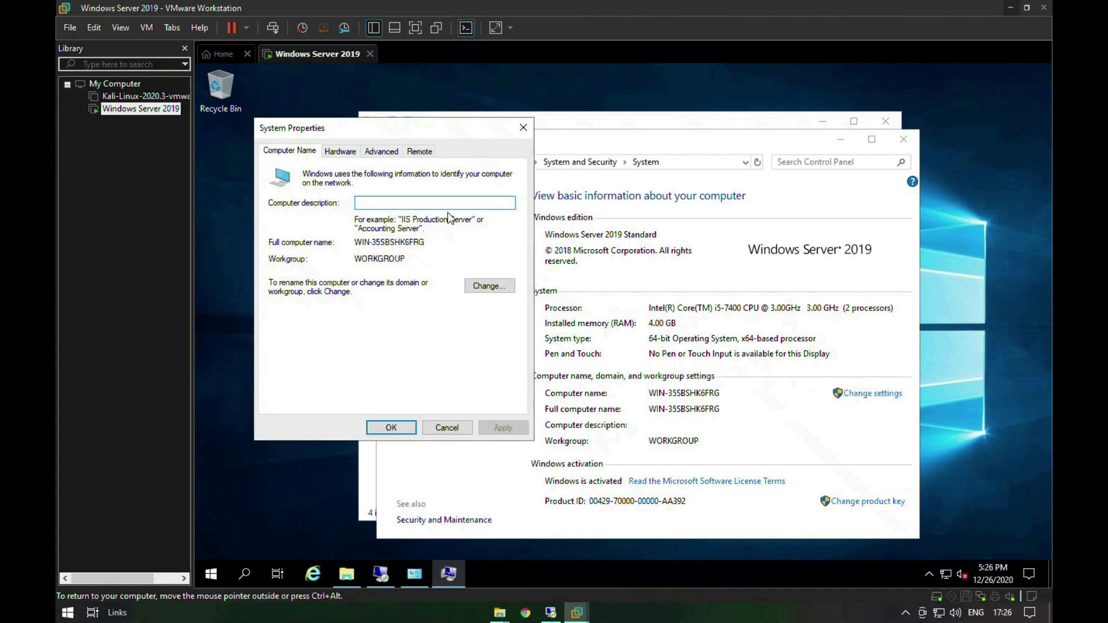
left_click(490, 286)
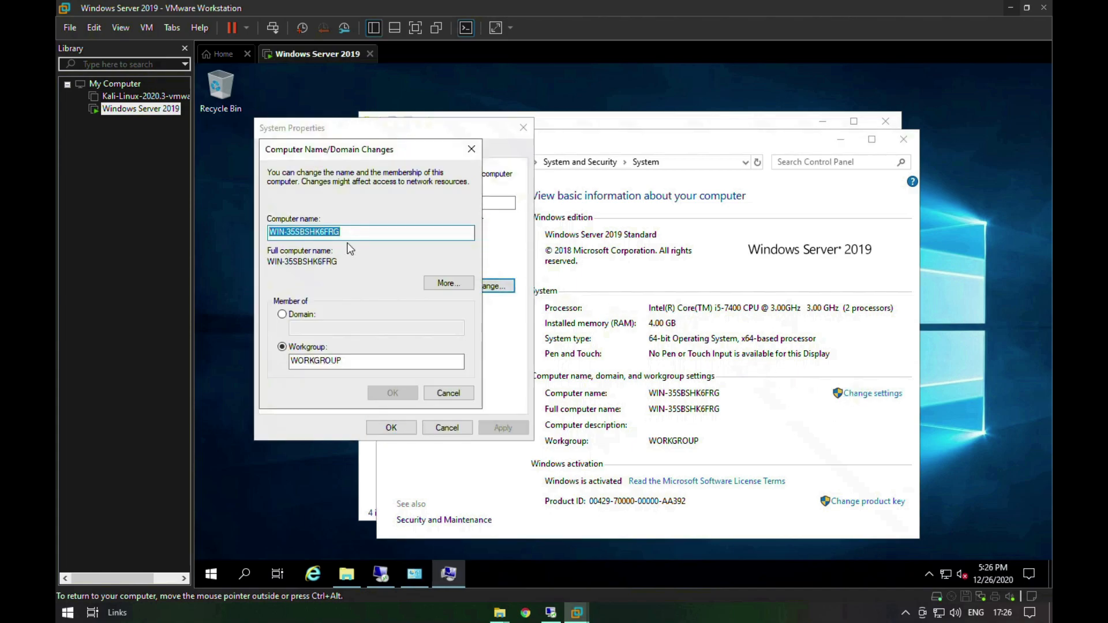
Step: Try to rename the computer as Virtual Windows Server and dismiss the resulting message
type("Virtual")
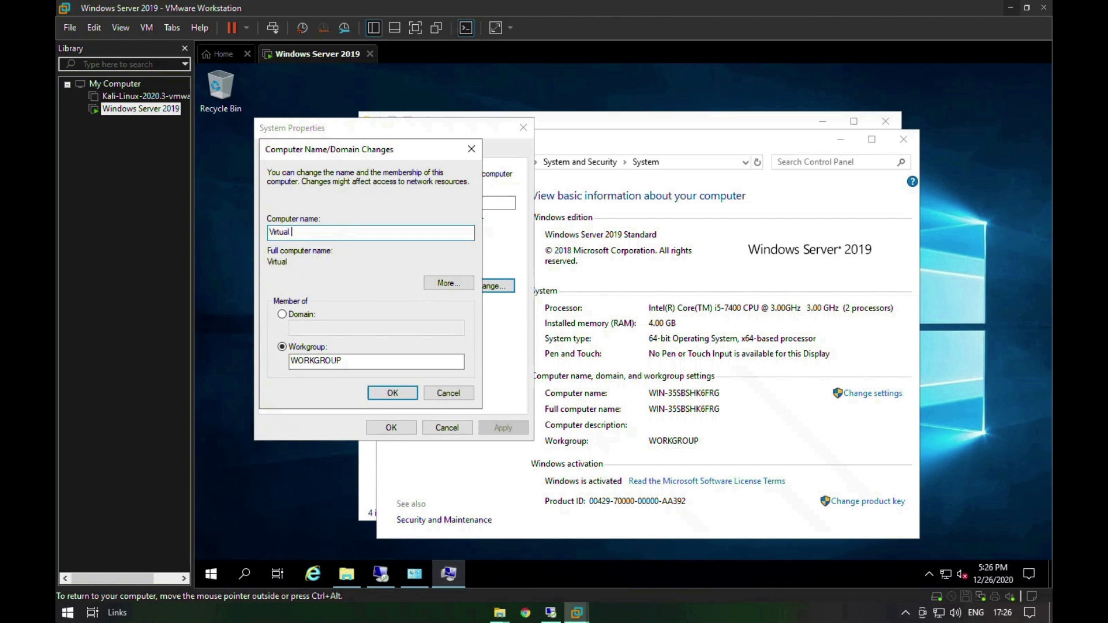
type(" Windows Server")
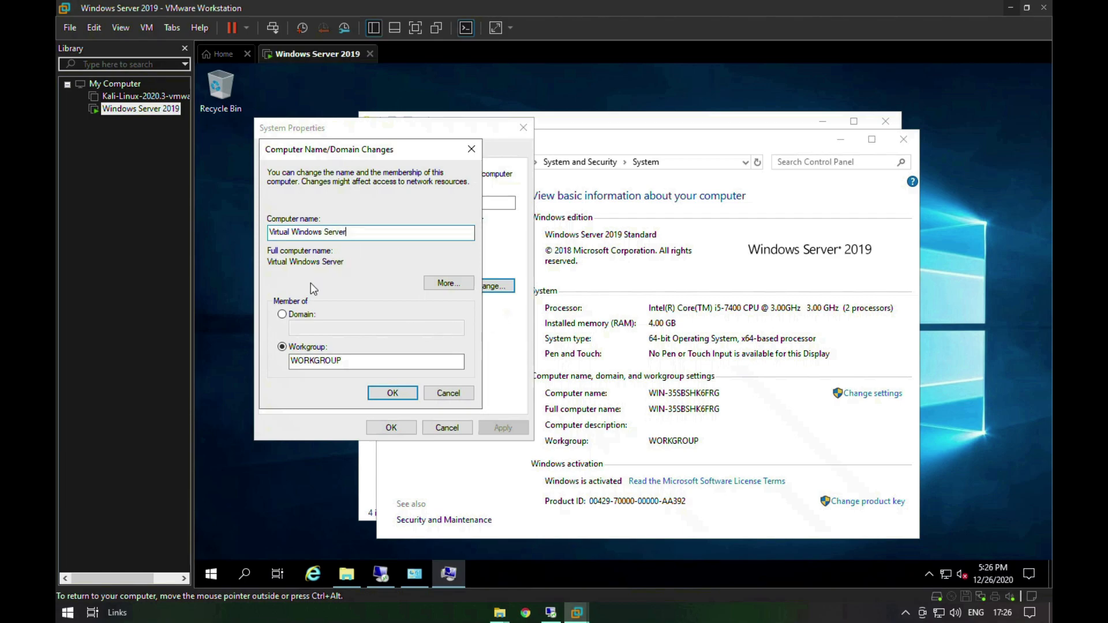
left_click(387, 398)
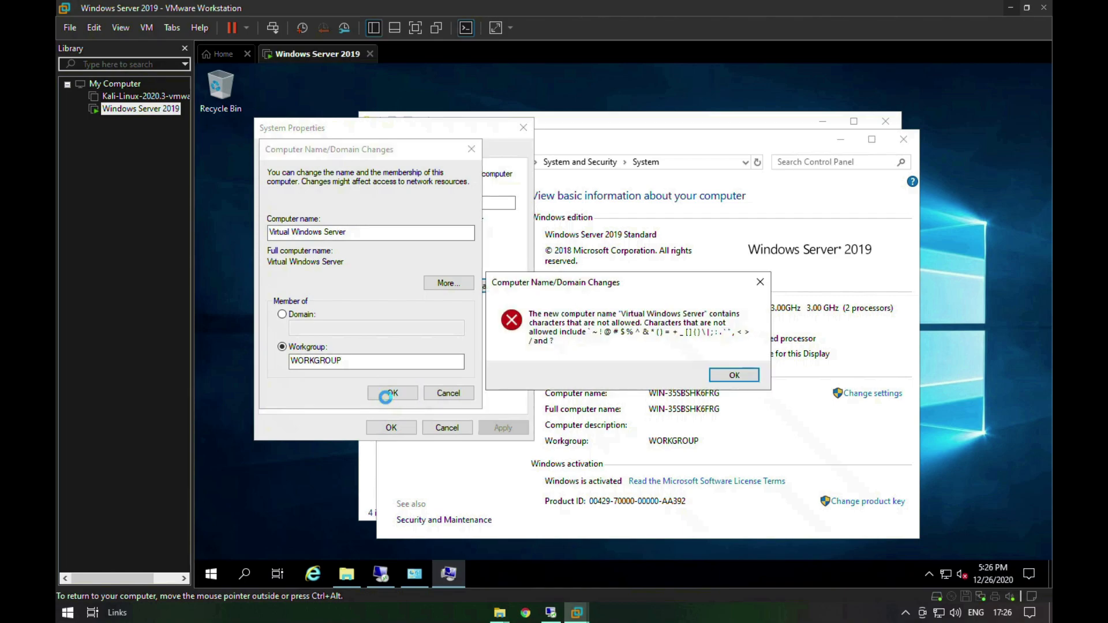
left_click(731, 376)
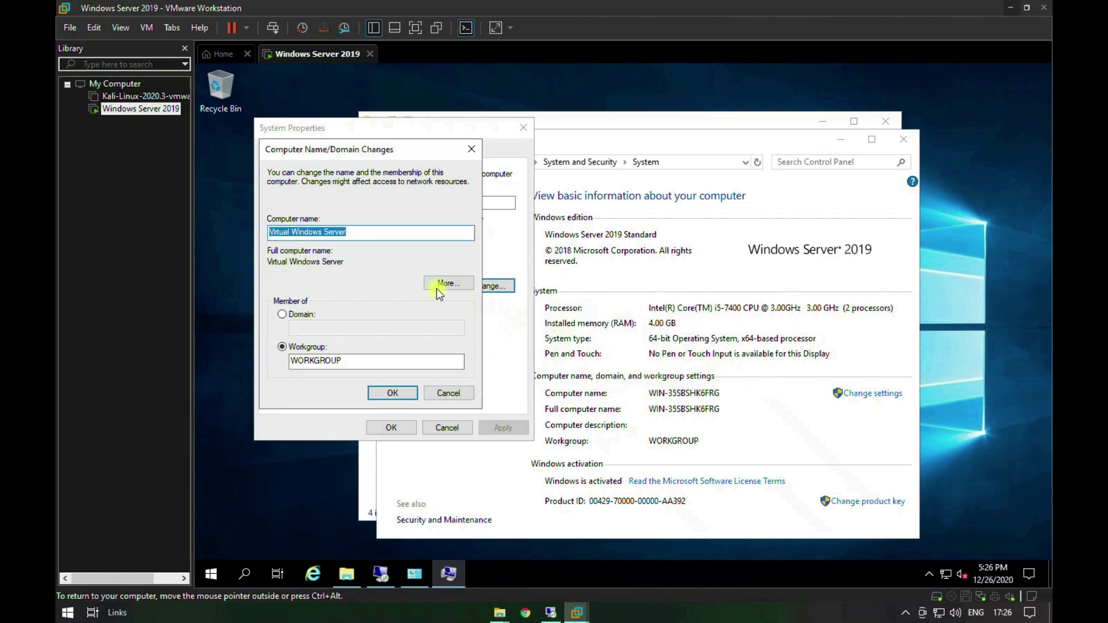
Step: Rename the computer as Virtual-Windows-Server and accept the shortened NetBIOS name
left_click(324, 234)
key("Delete")
type("-")
key("BackSpace")
type("-")
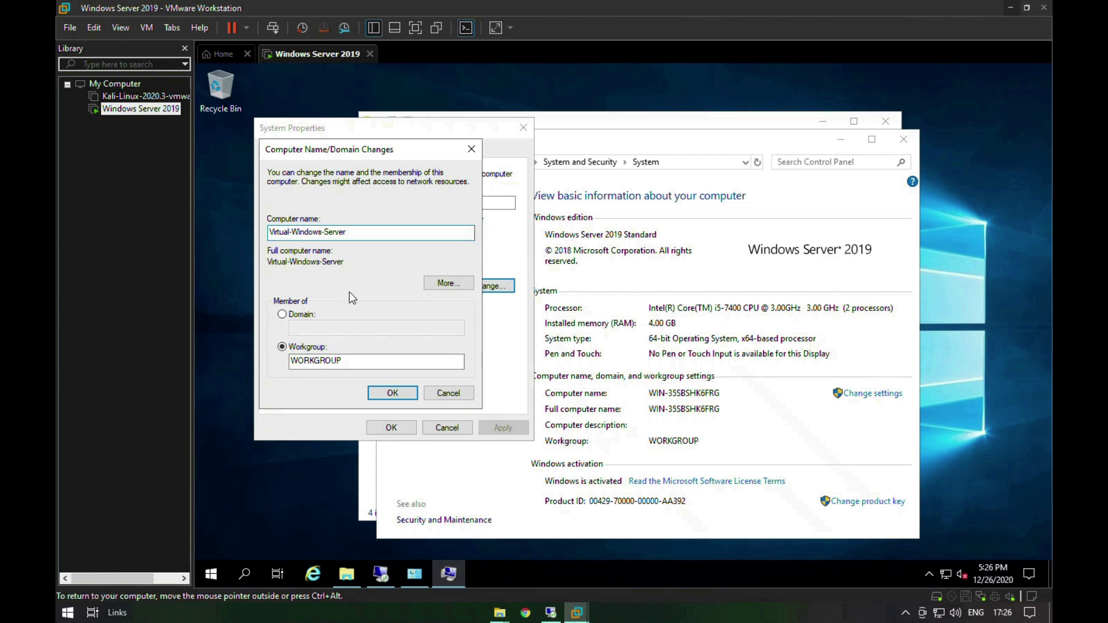
left_click(388, 392)
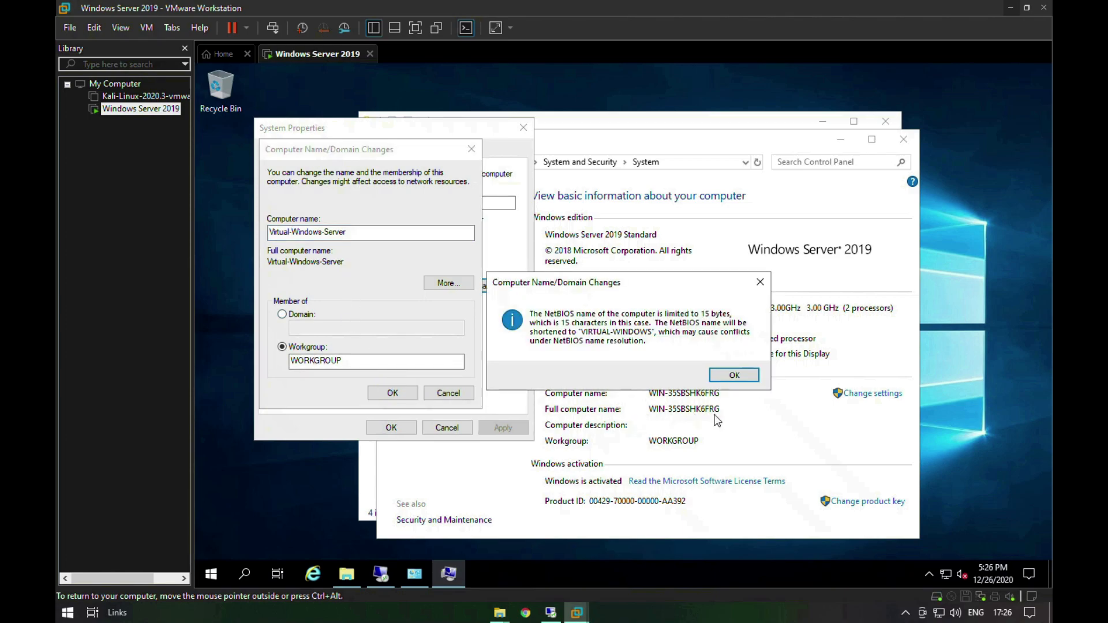
left_click(745, 379)
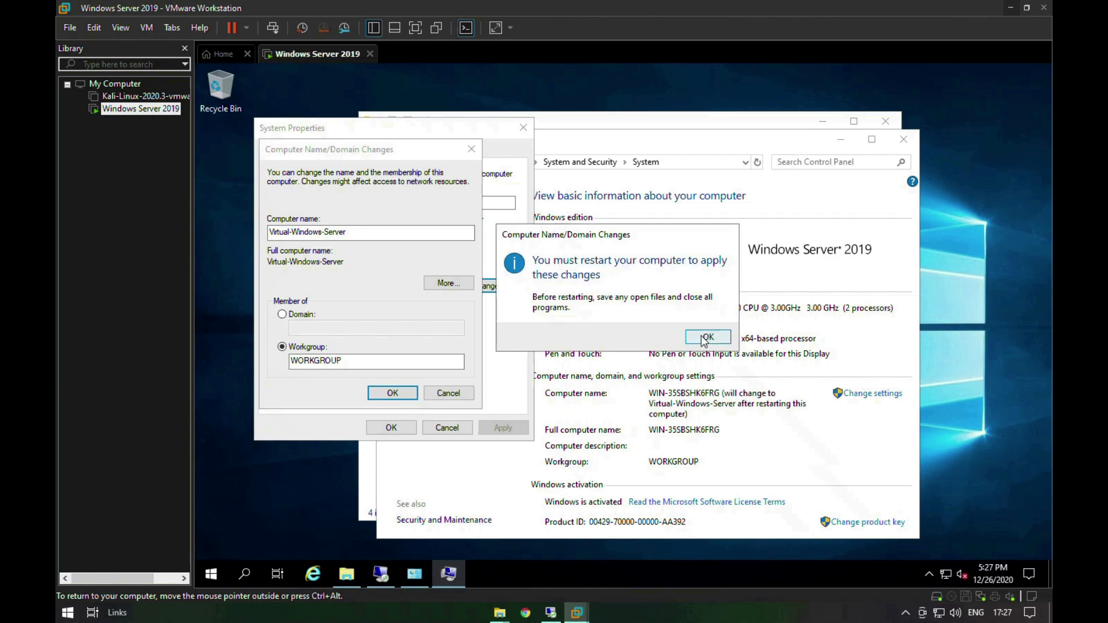
Step: Acknowledge the restart requirement, close System Properties, and postpone the restart
left_click(705, 337)
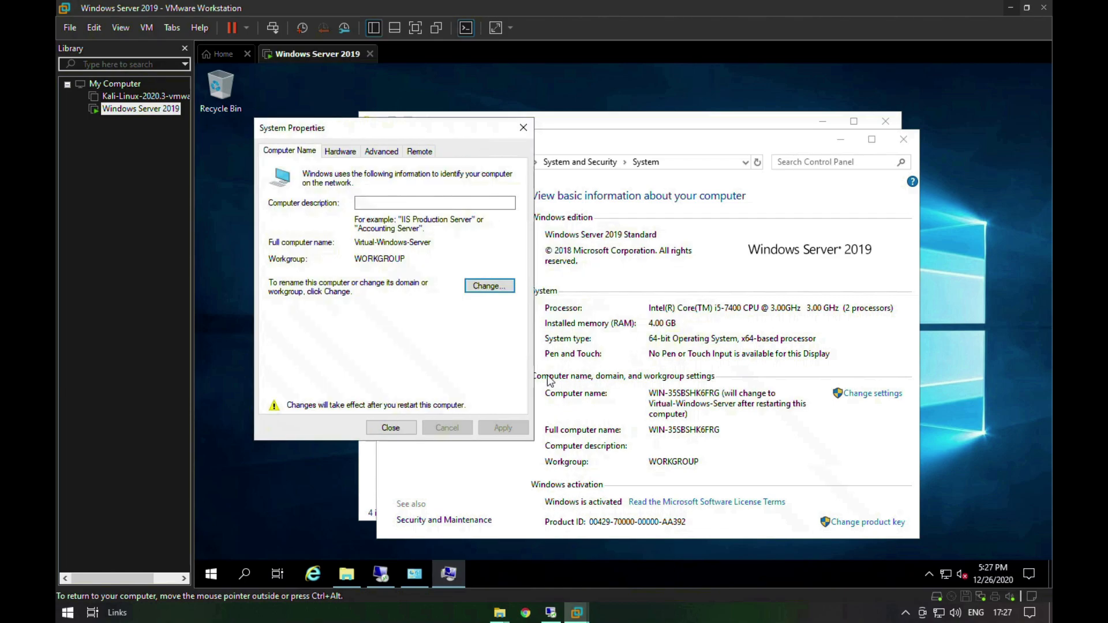
left_click(395, 433)
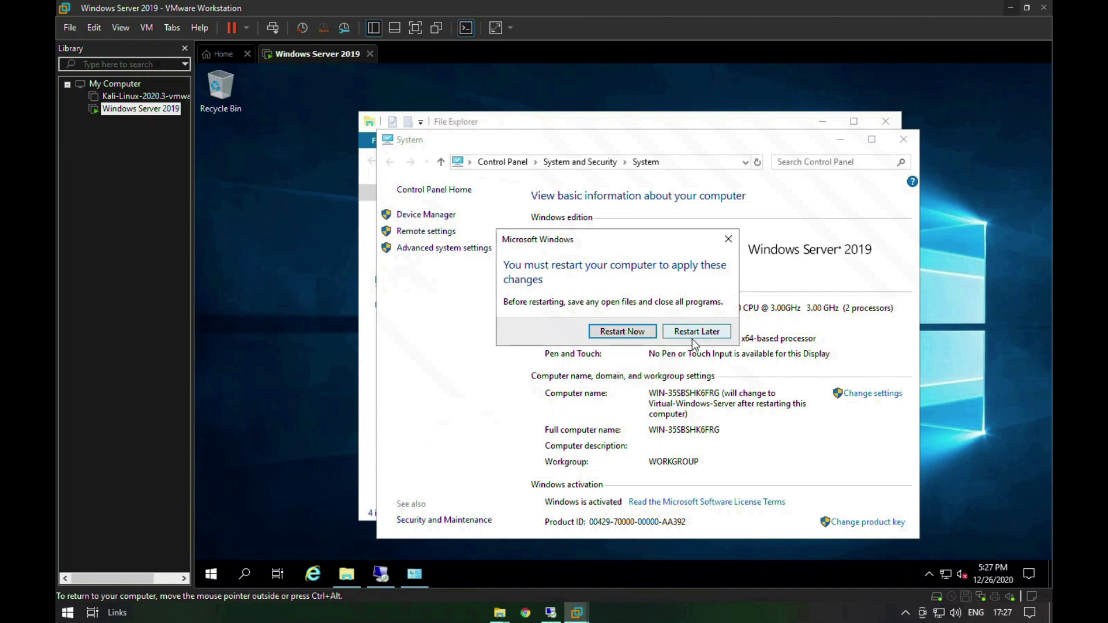
left_click(693, 334)
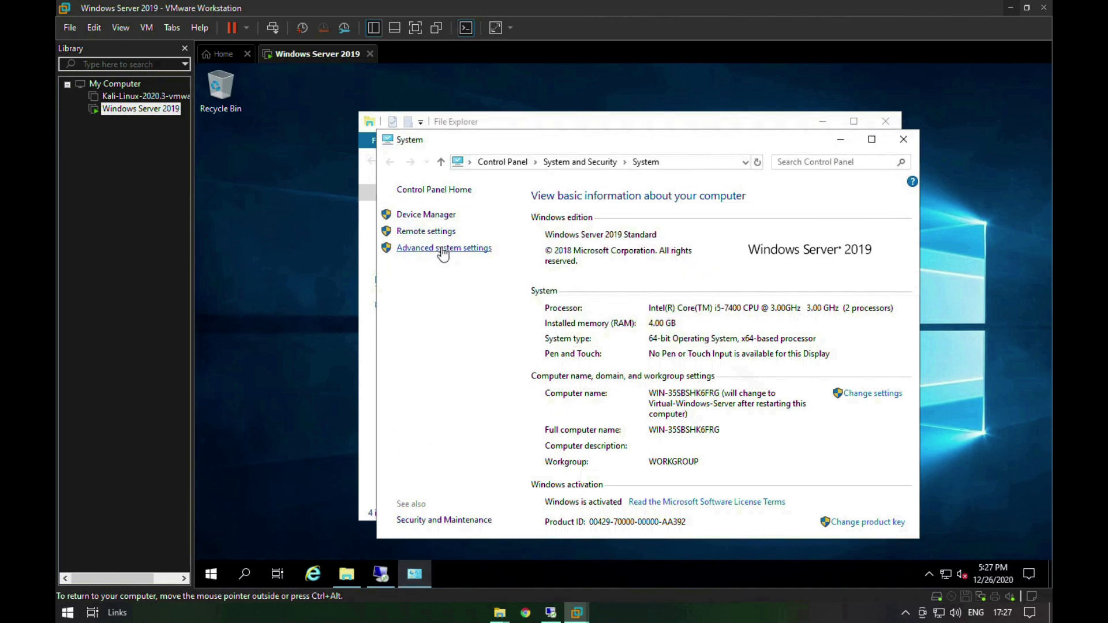
Step: Bring up the advanced system settings, dismiss them without changes, and minimize the open windows
left_click(443, 248)
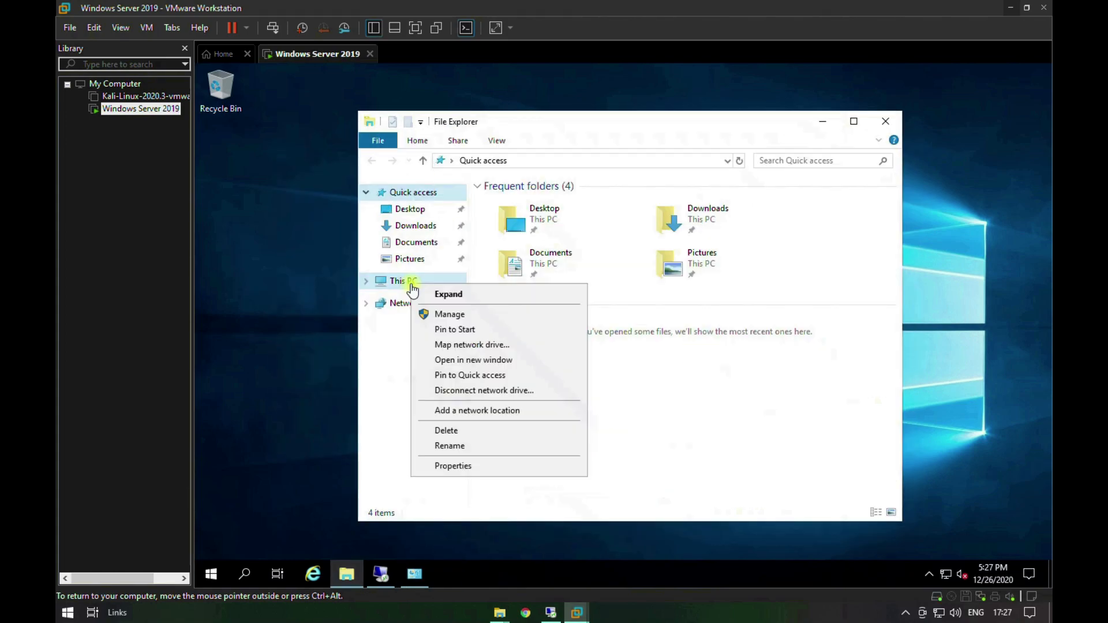
left_click(434, 314)
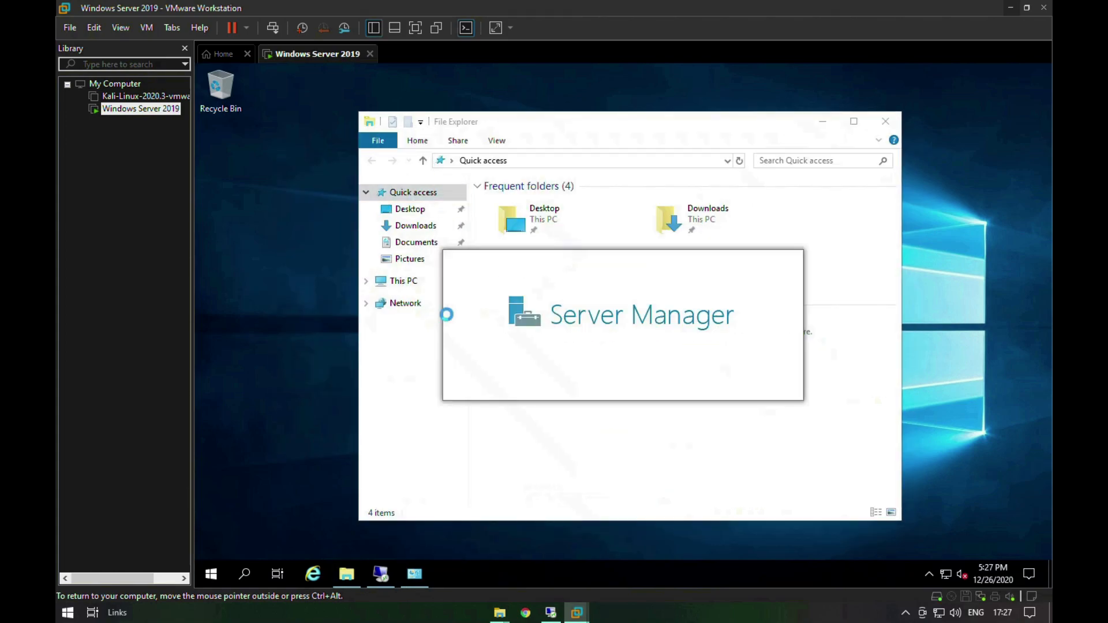
left_click(828, 124)
right_click(828, 127)
left_click(860, 171)
right_click(853, 166)
left_click(882, 207)
right_click(877, 208)
left_click(892, 250)
right_click(889, 251)
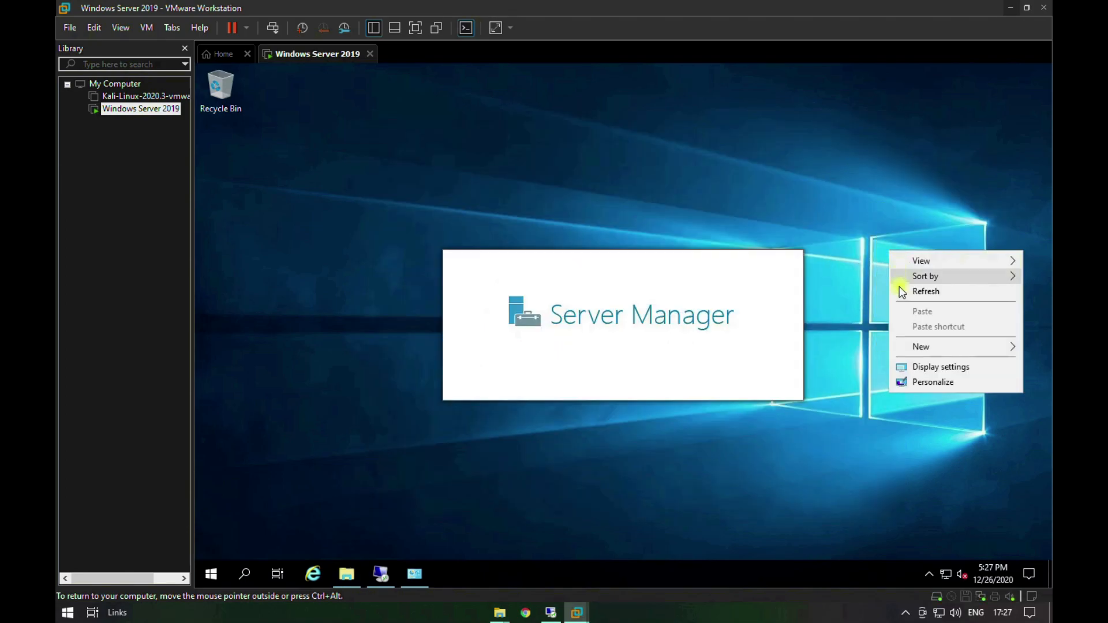
left_click(901, 291)
right_click(900, 289)
left_click(917, 328)
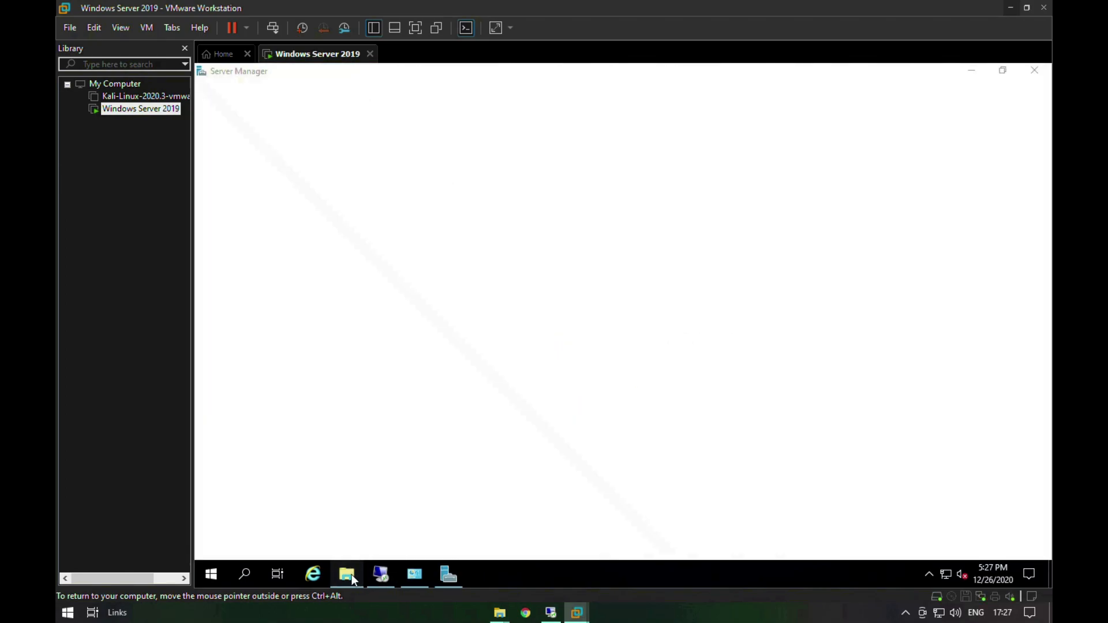
left_click(348, 574)
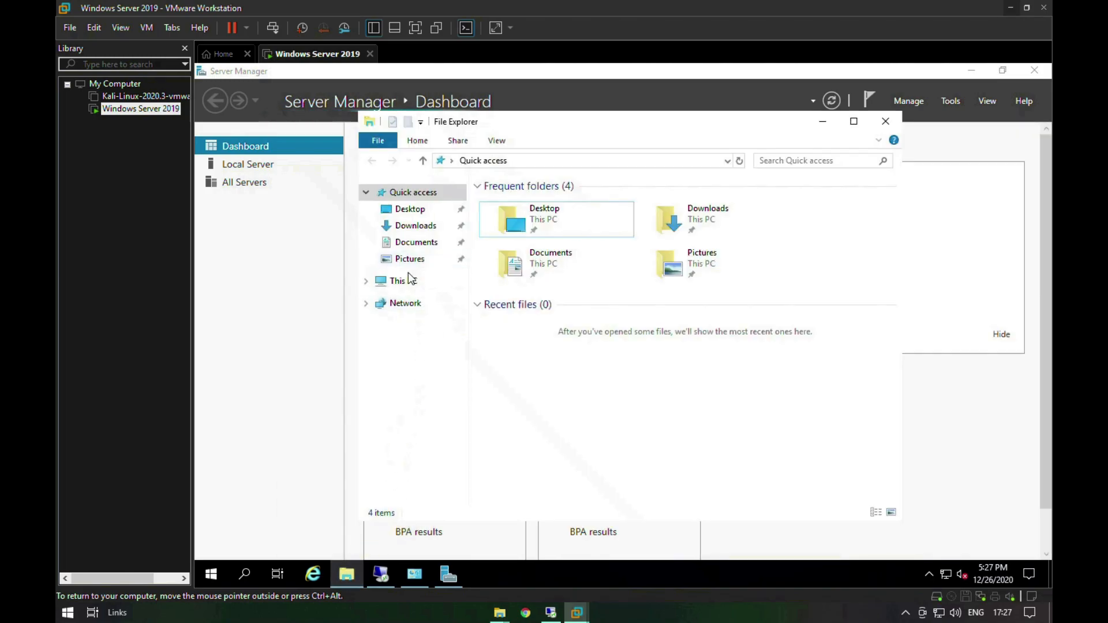
left_click(823, 121)
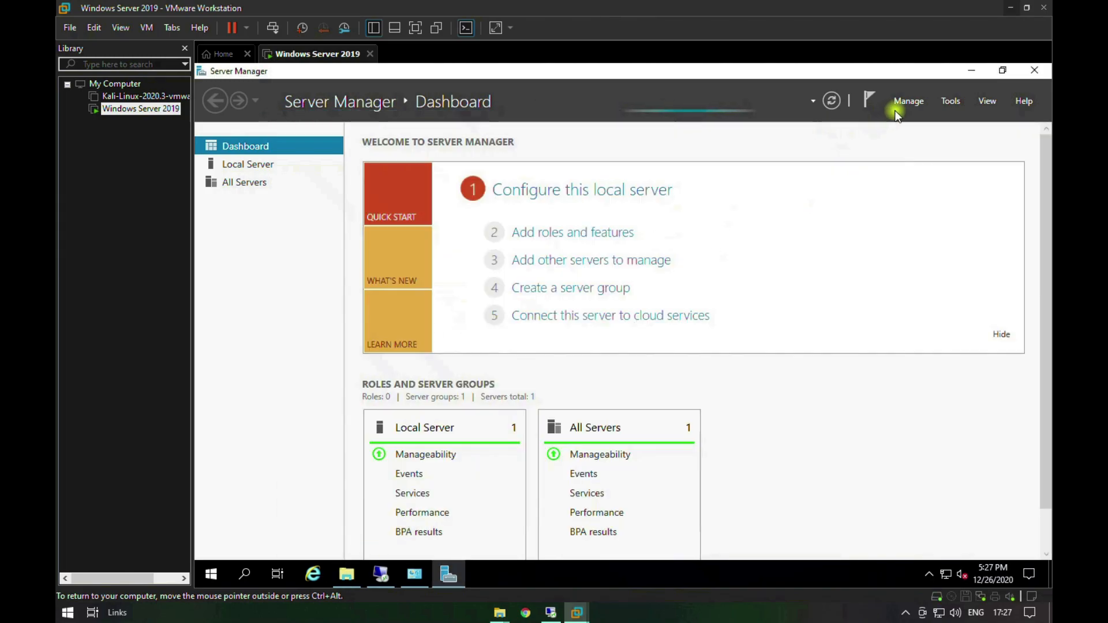
Step: Open Computer Management from Server Manager and show the Users folder under Local Users and Groups
left_click(913, 104)
left_click(960, 103)
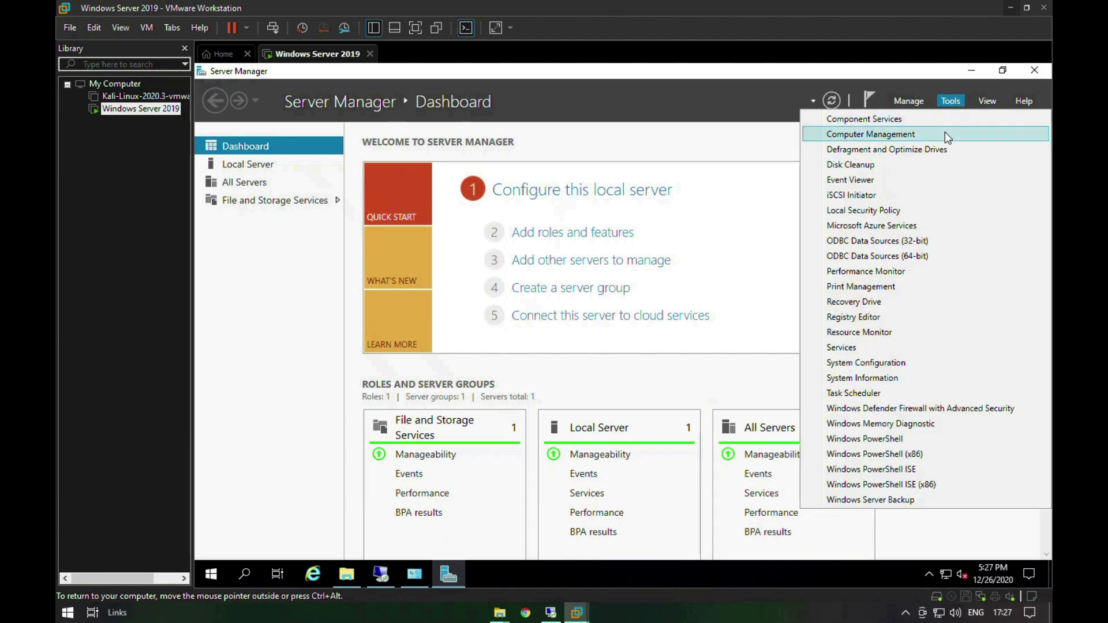
left_click(944, 133)
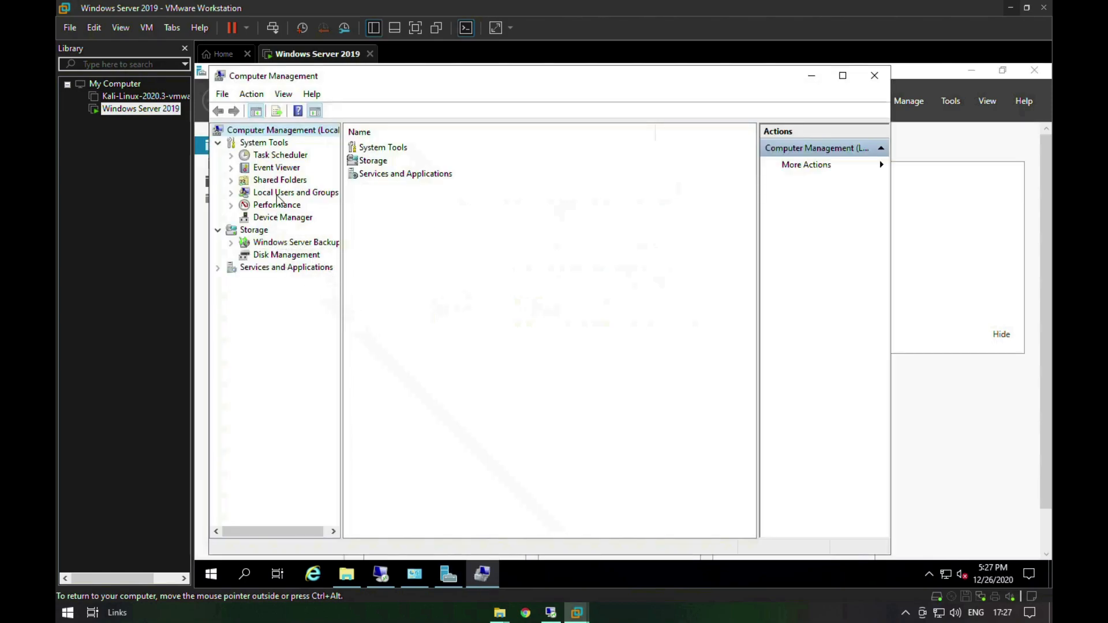
double_click(289, 196)
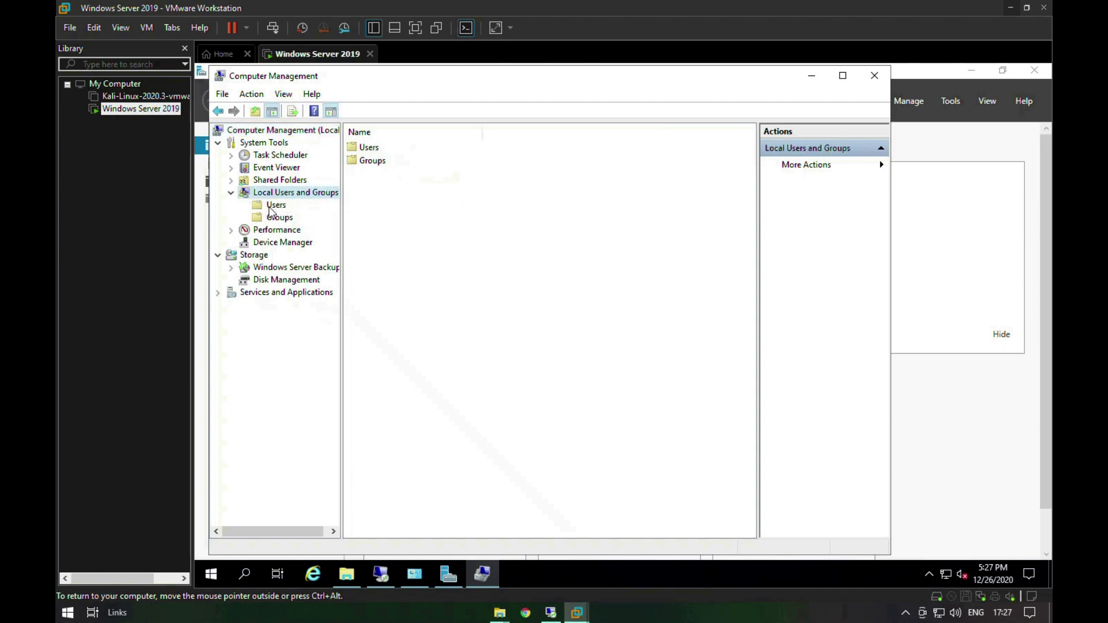
left_click(275, 205)
Step: Reset the Administrator account's password, entering and confirming the new account password
left_click(396, 152)
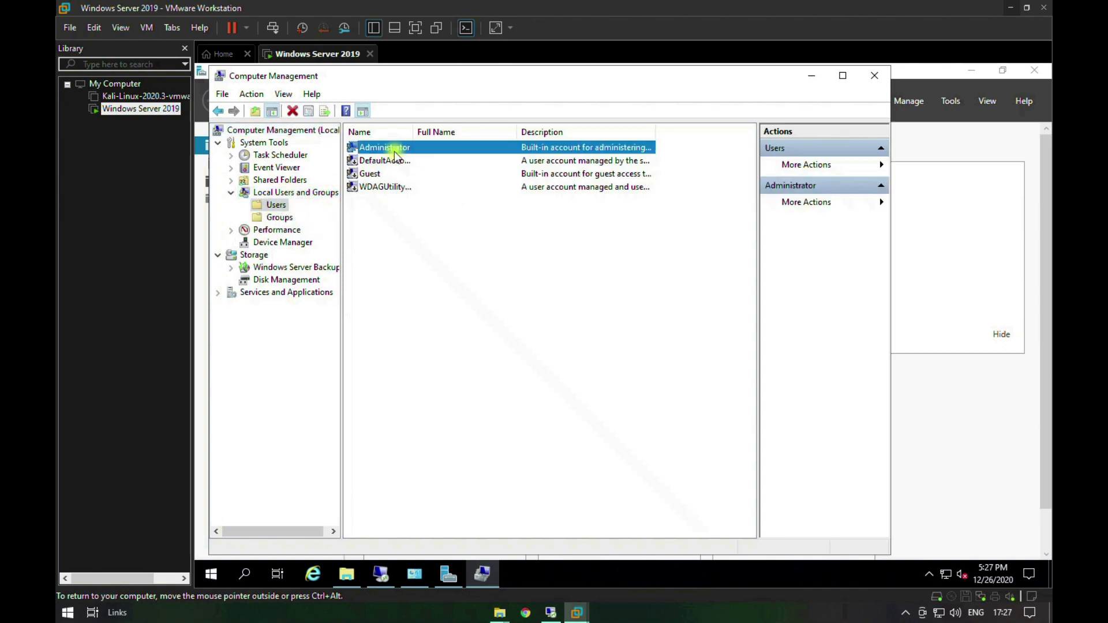
right_click(394, 151)
left_click(405, 158)
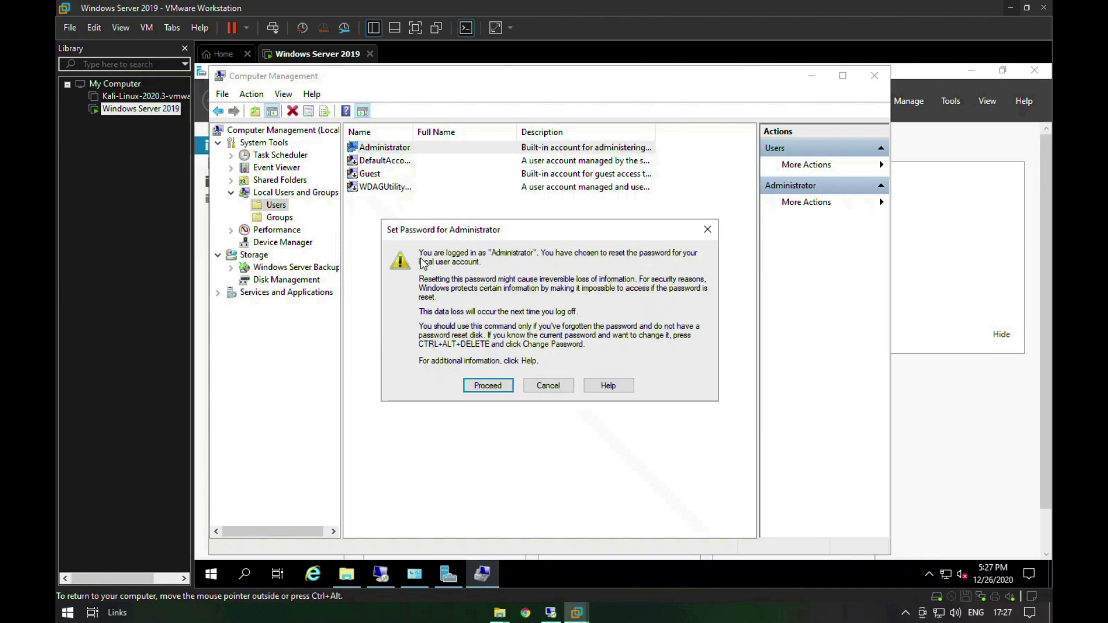
left_click(489, 385)
type("•••••••")
key("Tab")
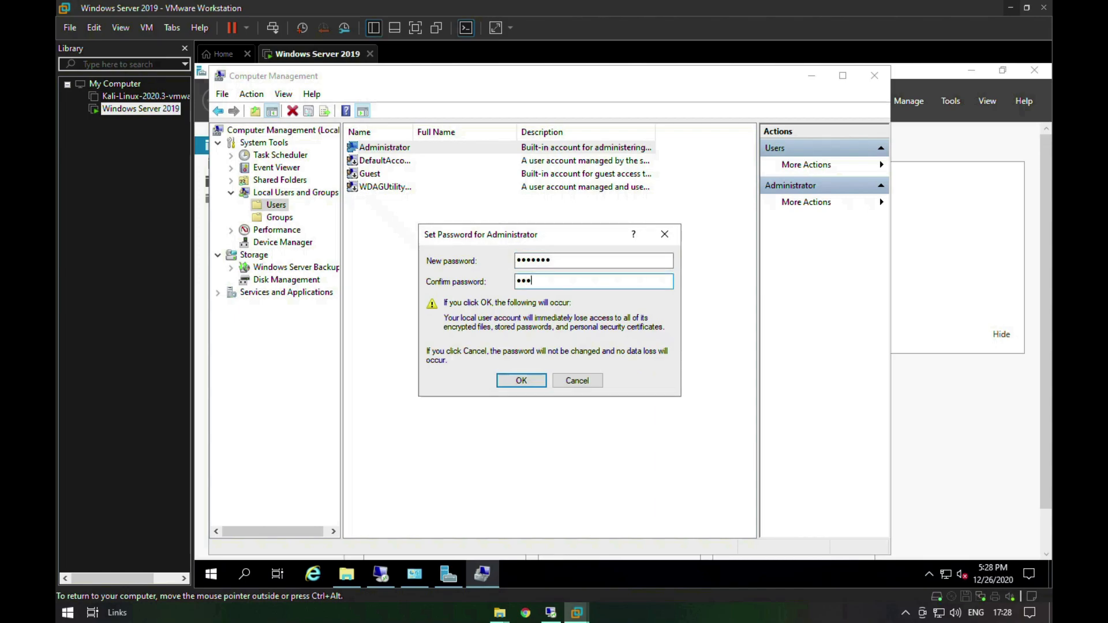
type("•••••••")
left_click(522, 380)
left_click(572, 349)
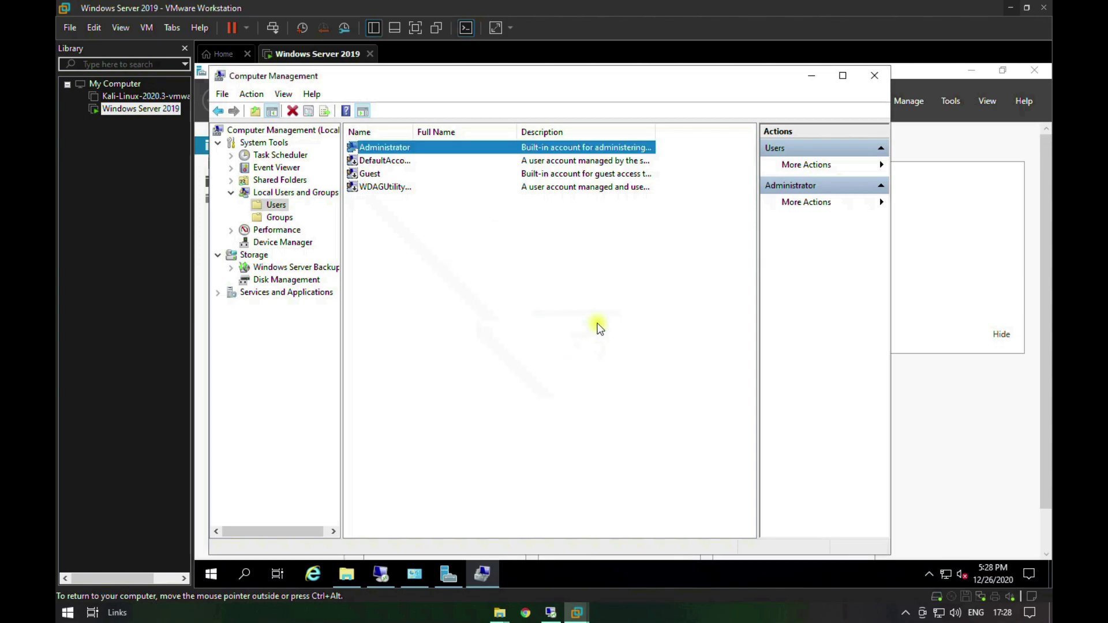
Step: Minimize Computer Management and Server Manager, and open the properties of This PC from File Explorer
left_click(810, 79)
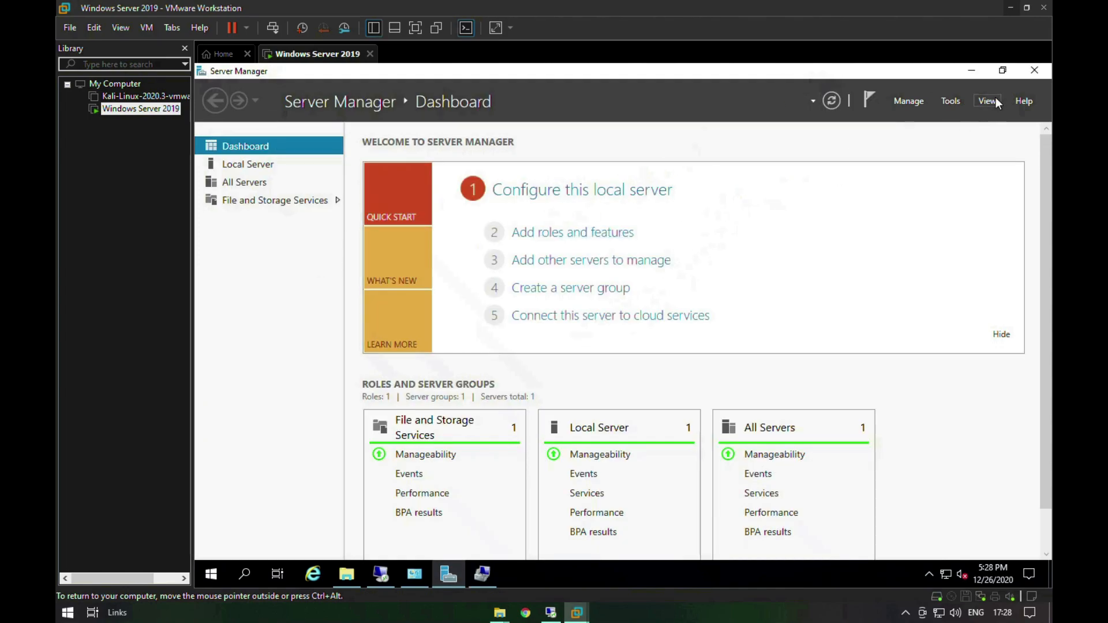
left_click(970, 71)
mouse_move(349, 574)
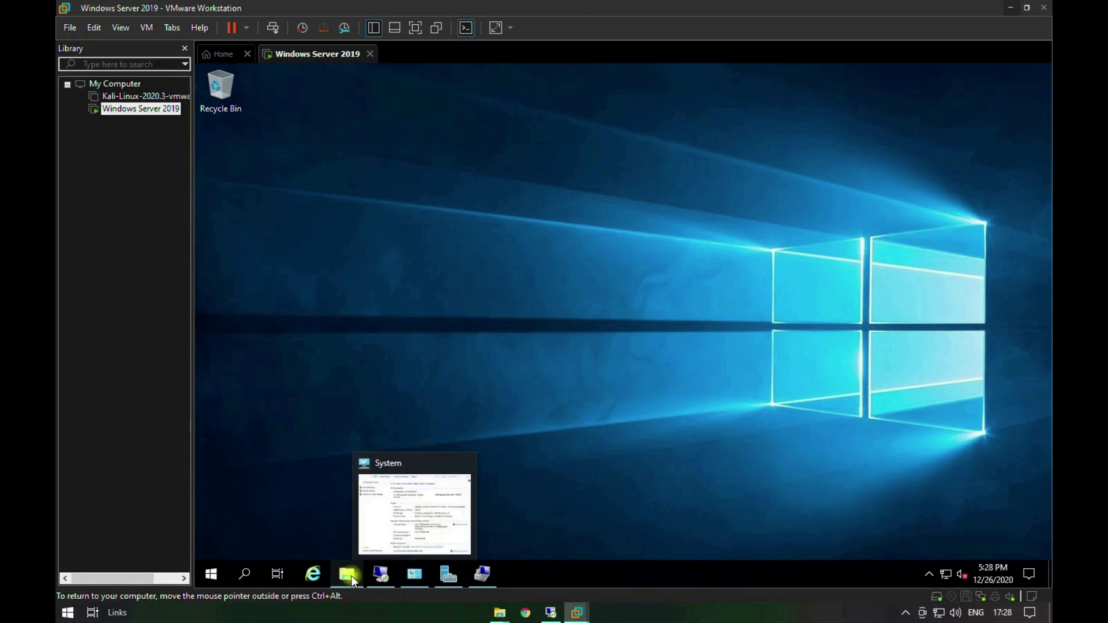
left_click(341, 461)
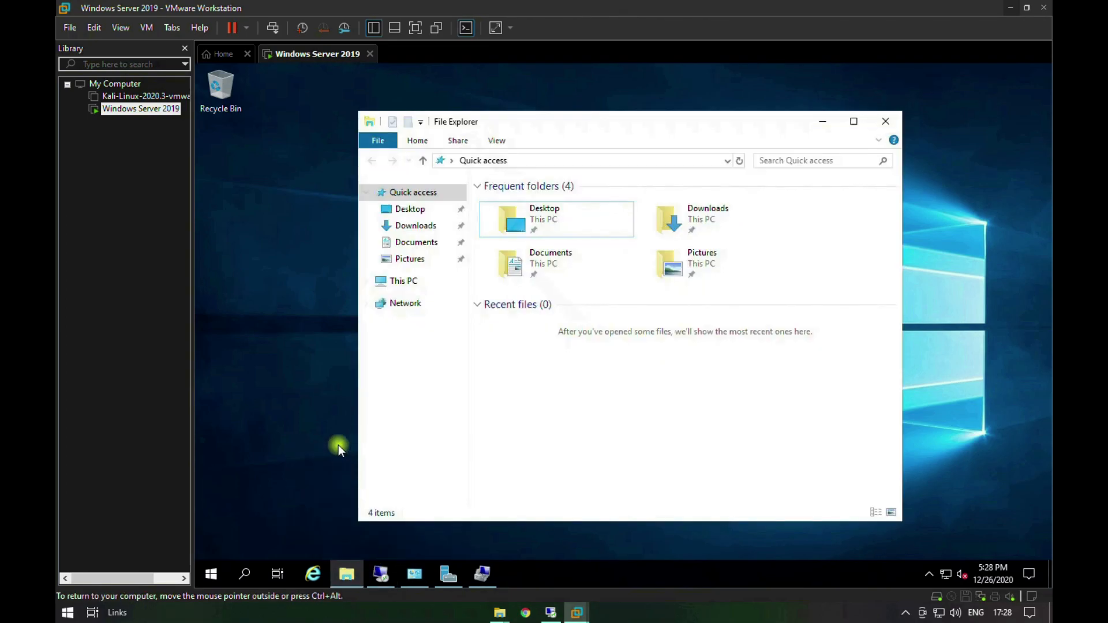
right_click(408, 281)
left_click(453, 464)
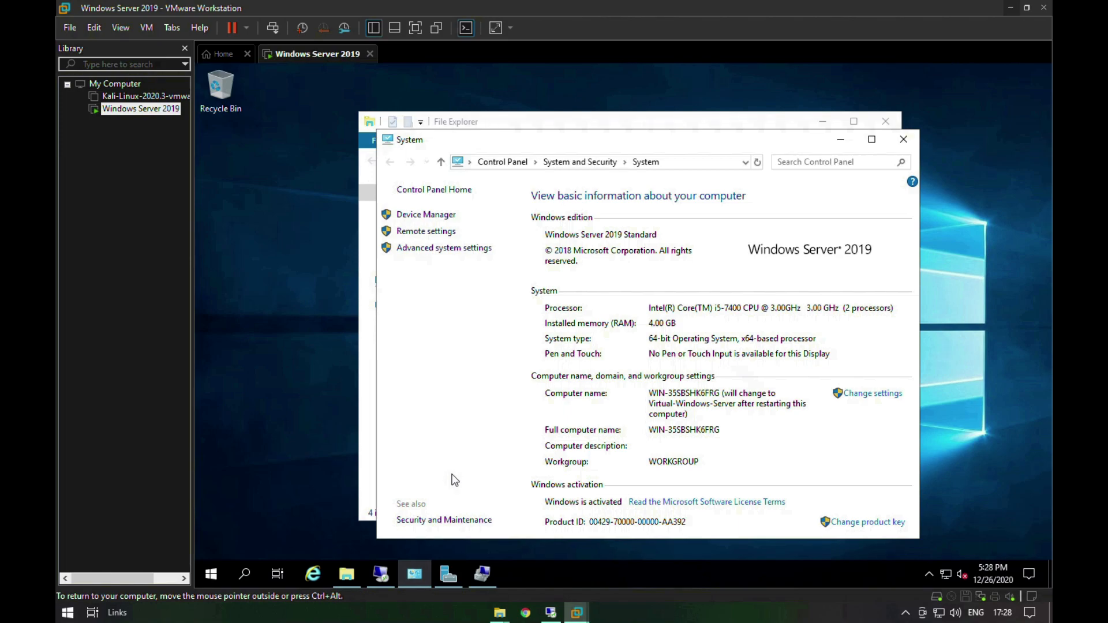
Step: Allow Remote Desktop connections to this computer, accept the firewall exception, and apply the setting
left_click(442, 233)
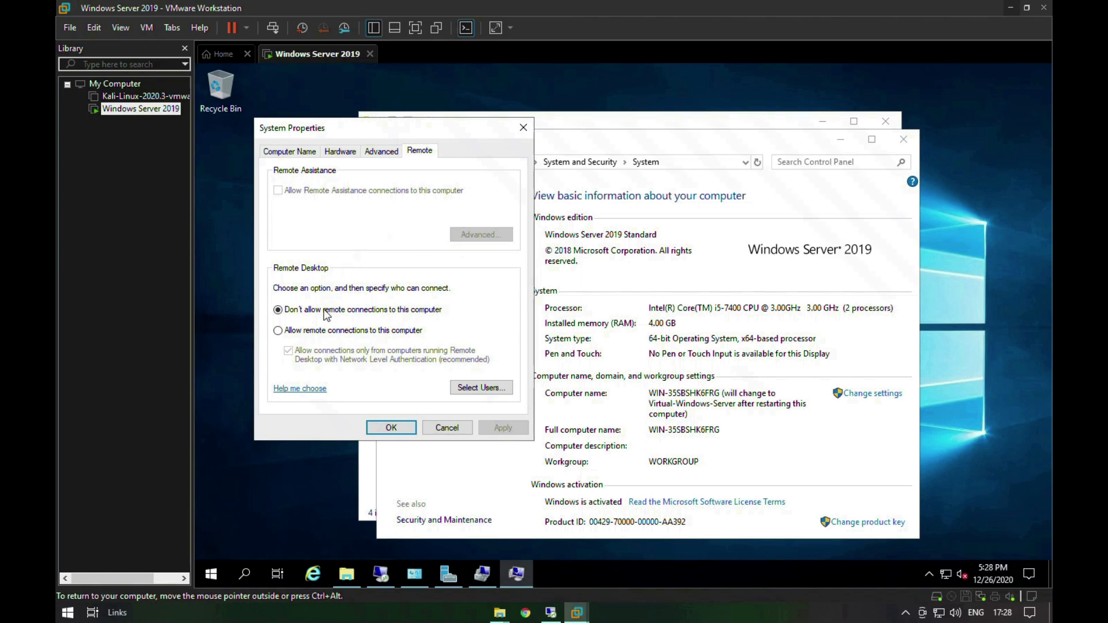
left_click(324, 331)
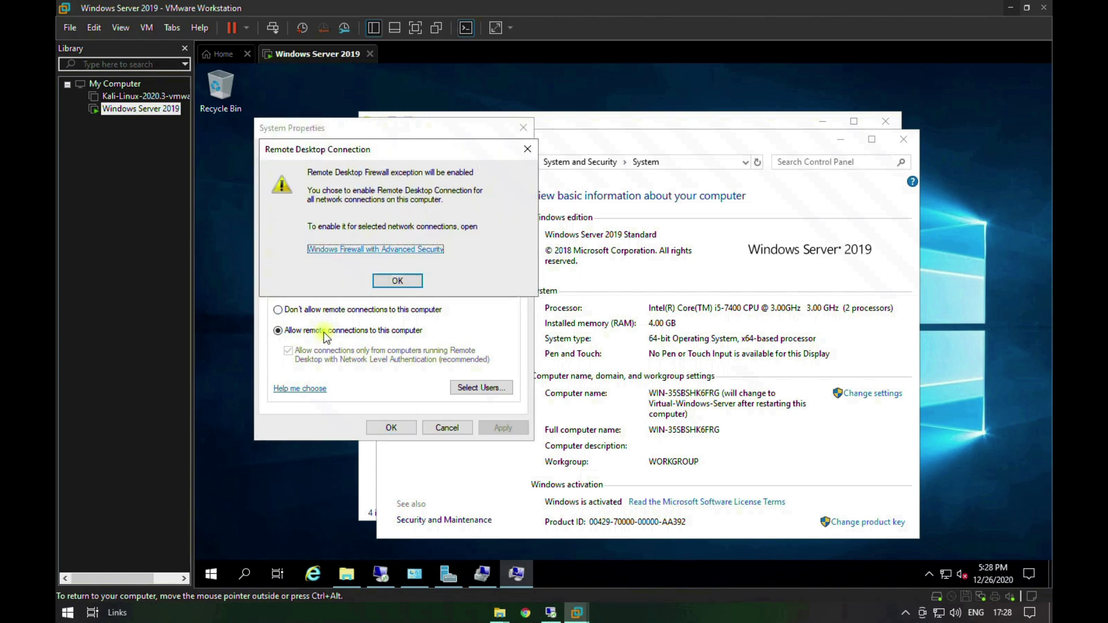
left_click(383, 281)
left_click(509, 427)
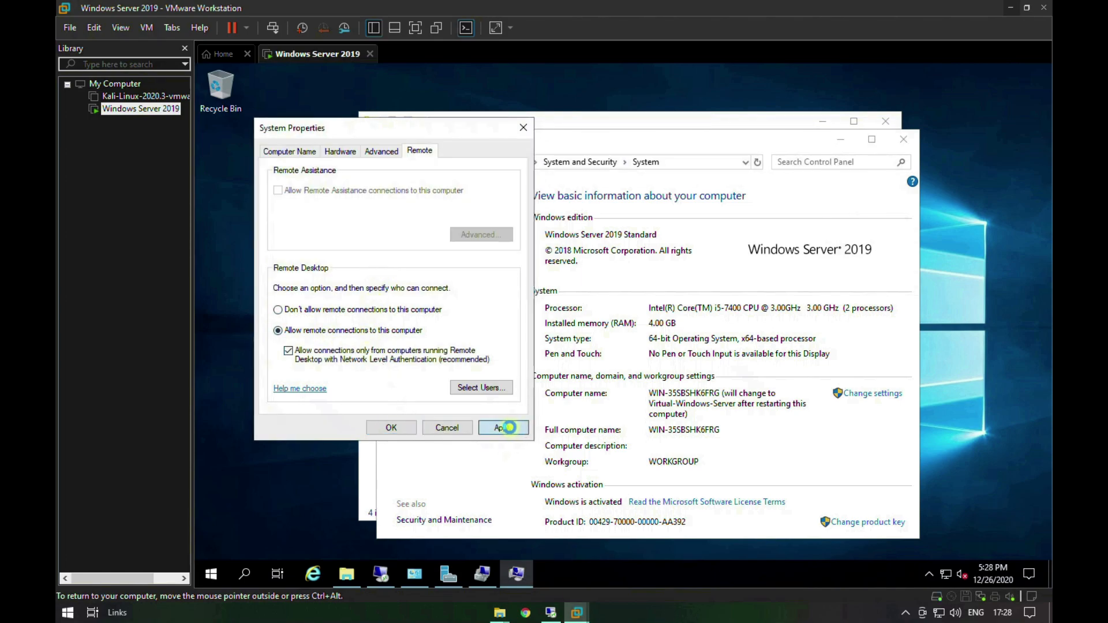
left_click(392, 427)
Step: Close the System and File Explorer windows and refresh the desktop
left_click(905, 139)
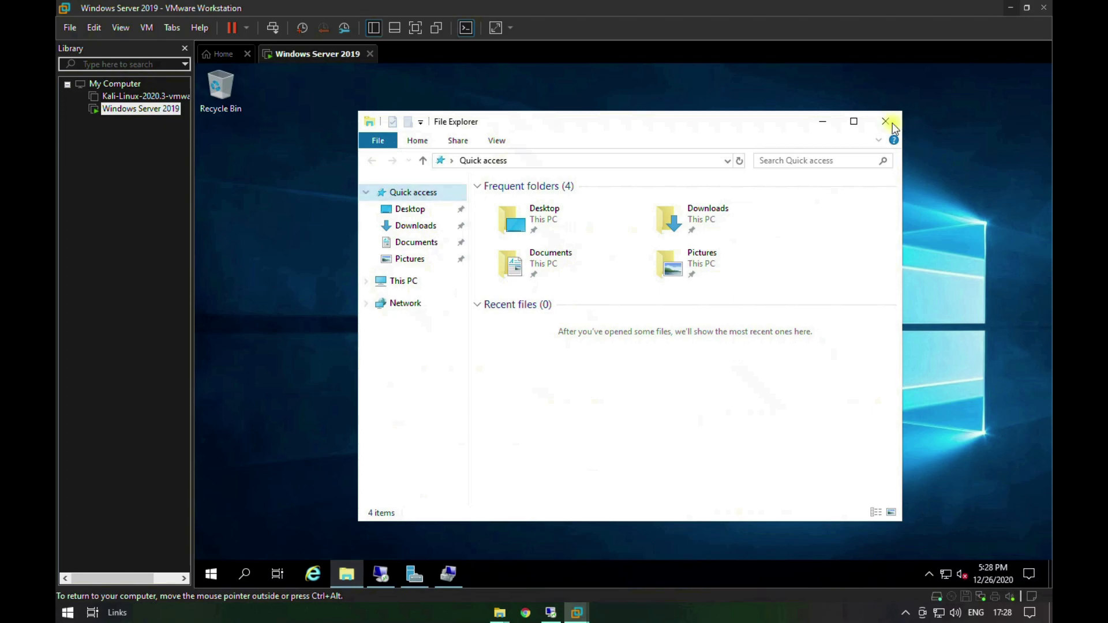
left_click(885, 121)
right_click(711, 267)
left_click(749, 308)
right_click(745, 305)
left_click(772, 349)
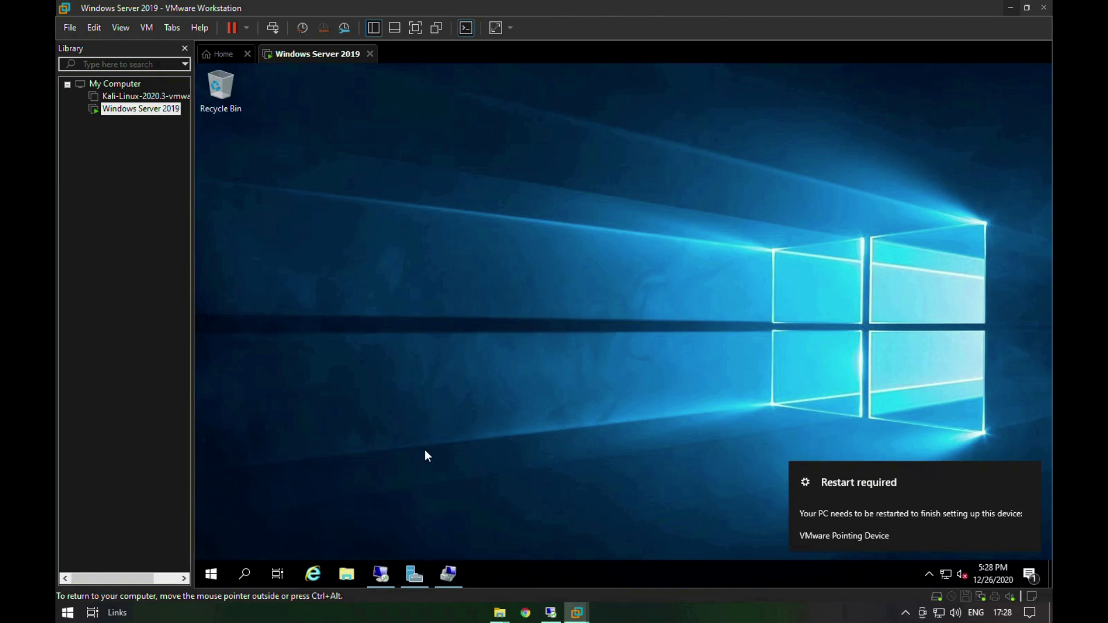
Step: Restart the server as Other (Planned) with the comment OK
key("alt+F4")
left_click(618, 208)
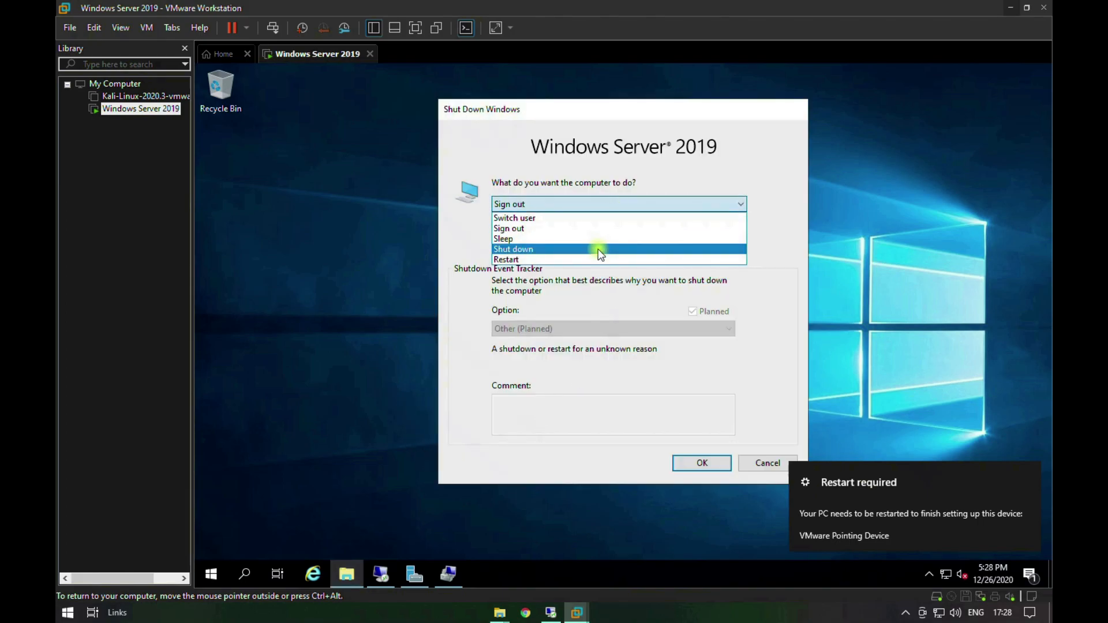
left_click(591, 266)
left_click(561, 415)
left_click(695, 206)
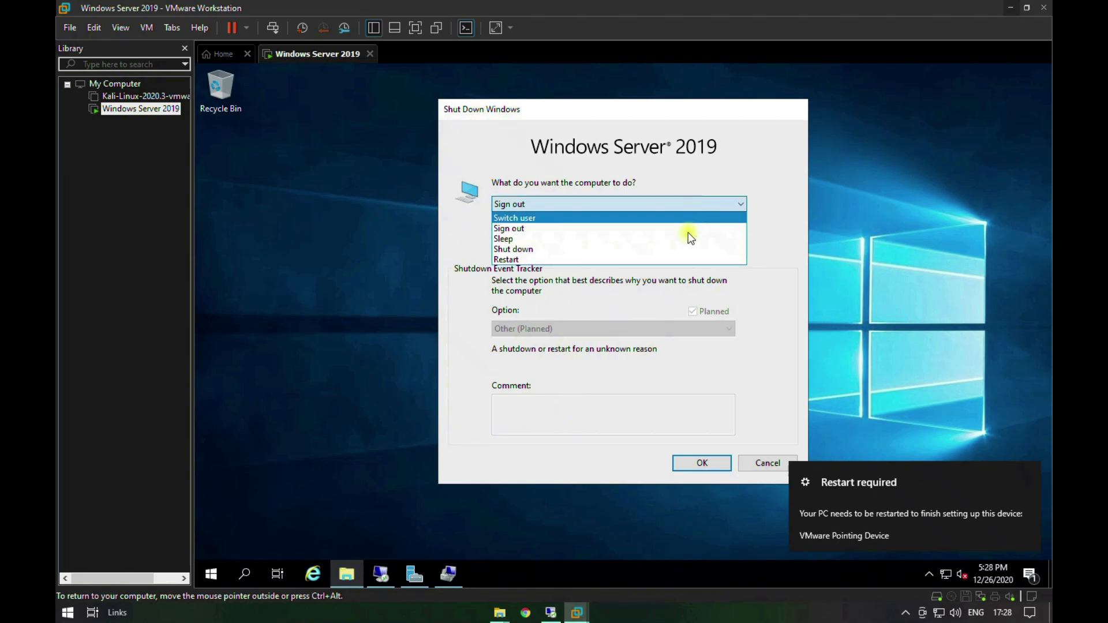
left_click(679, 260)
left_click(587, 409)
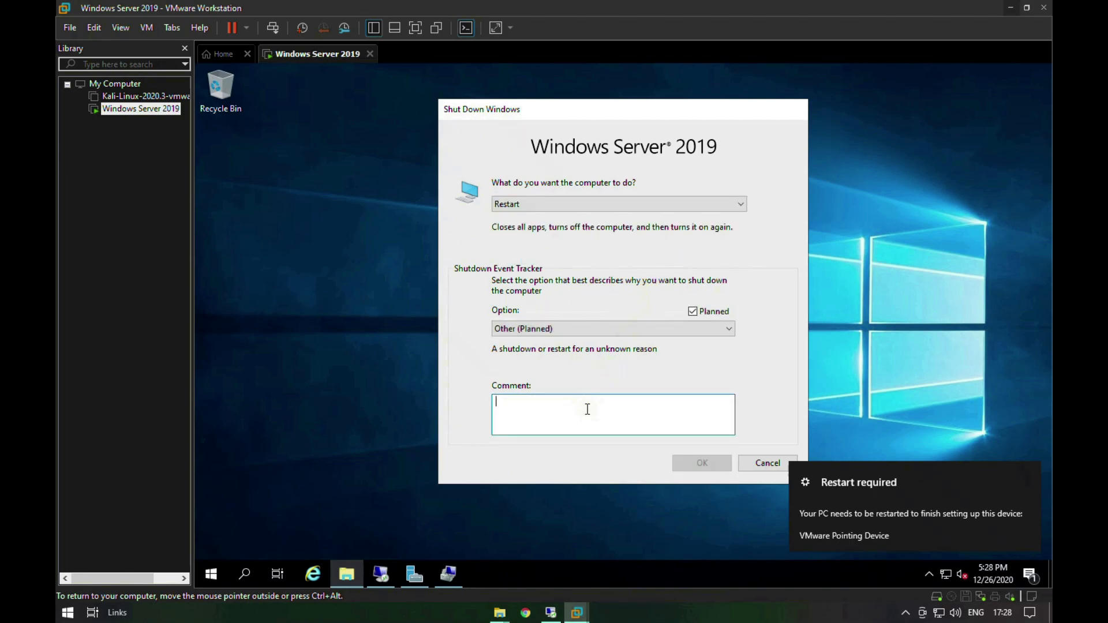
type("OK")
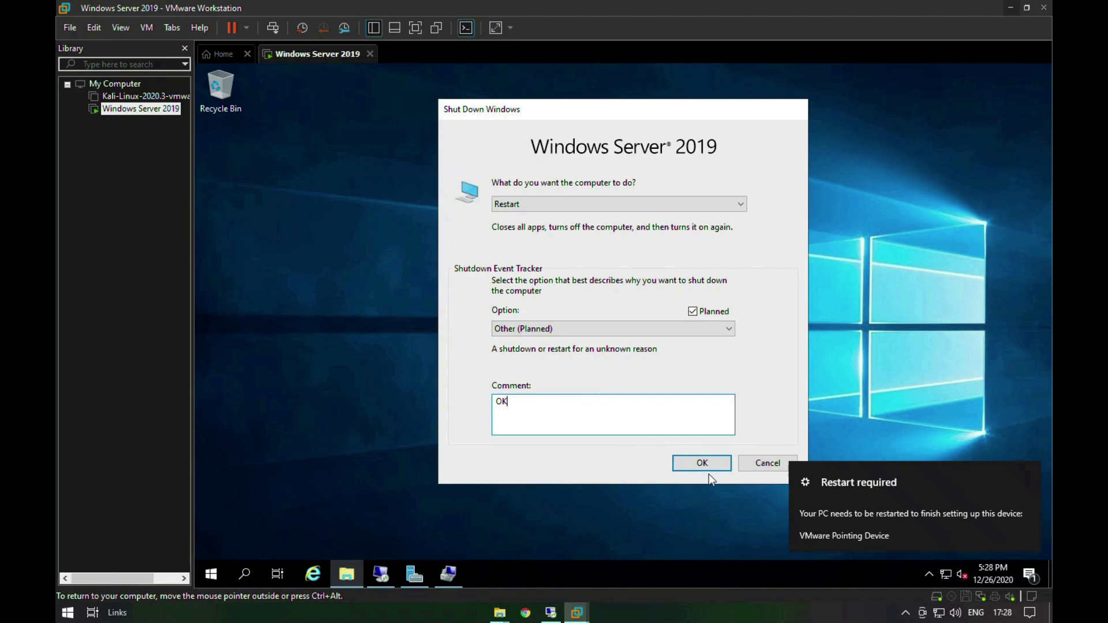
left_click(713, 465)
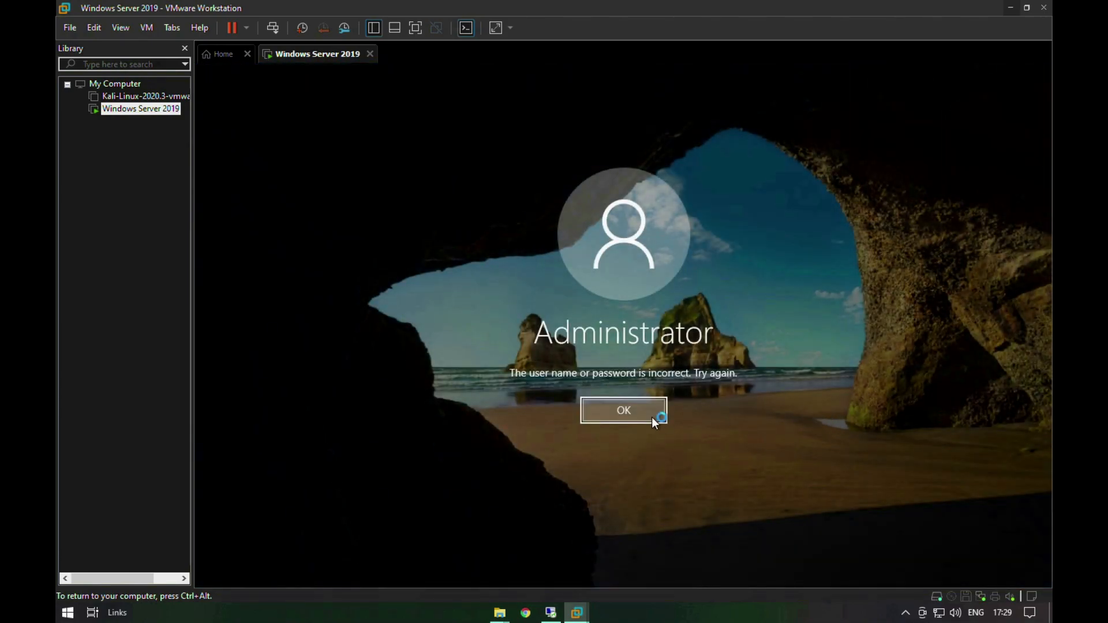
Step: Sign in to the Administrator account with the account password
left_click(649, 411)
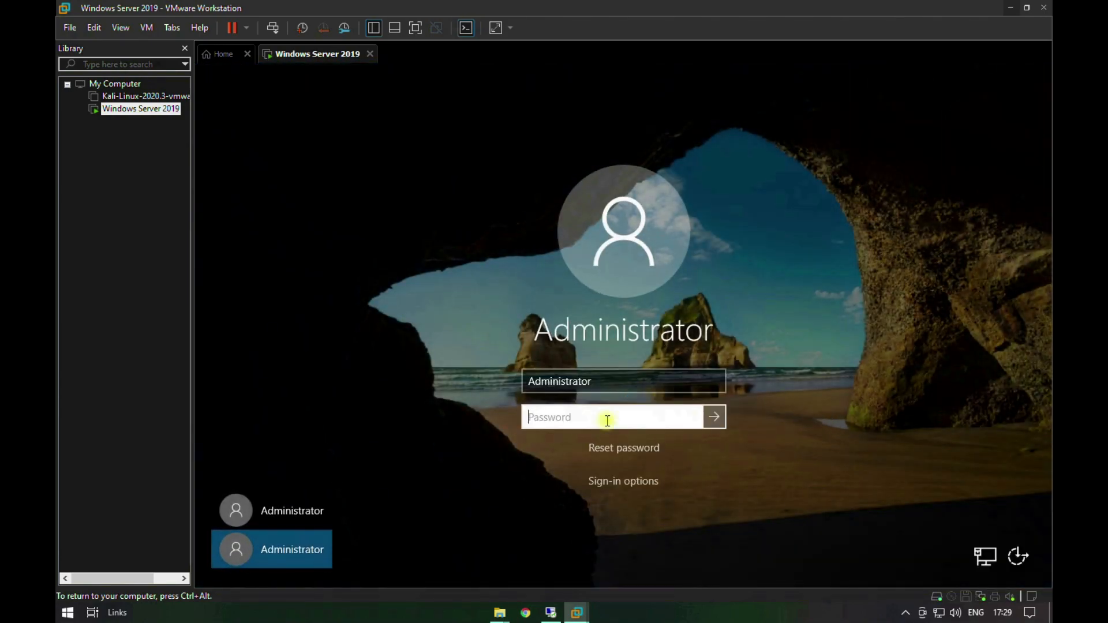
type("•••••••")
key("Return")
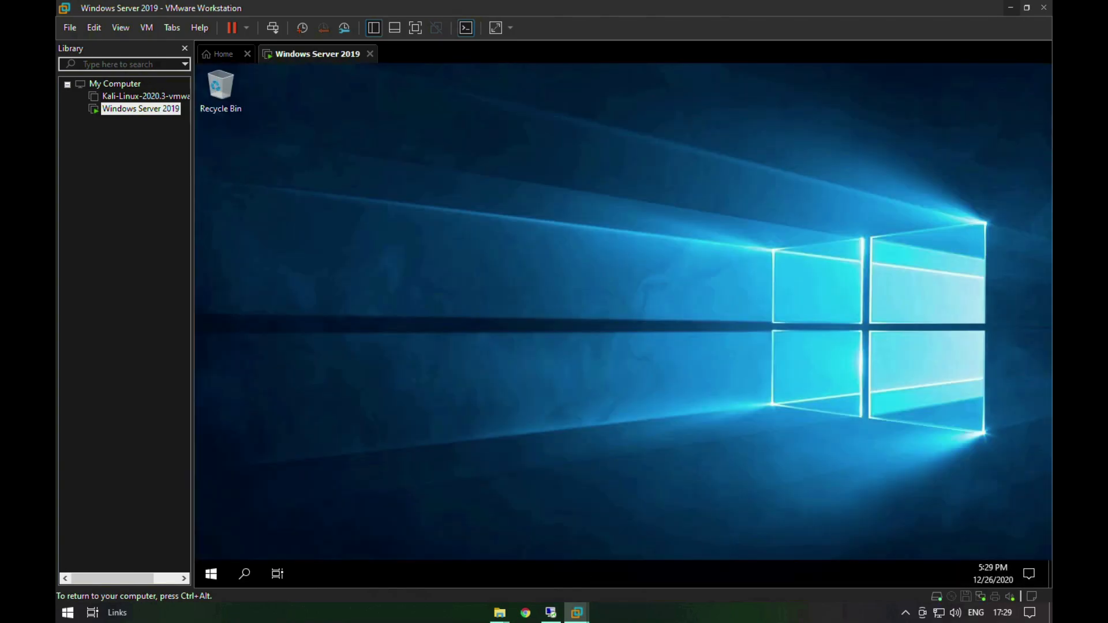
Step: Minimize the VMware Workstation and File Explorer windows and refresh the host desktop
right_click(634, 309)
left_click(1009, 8)
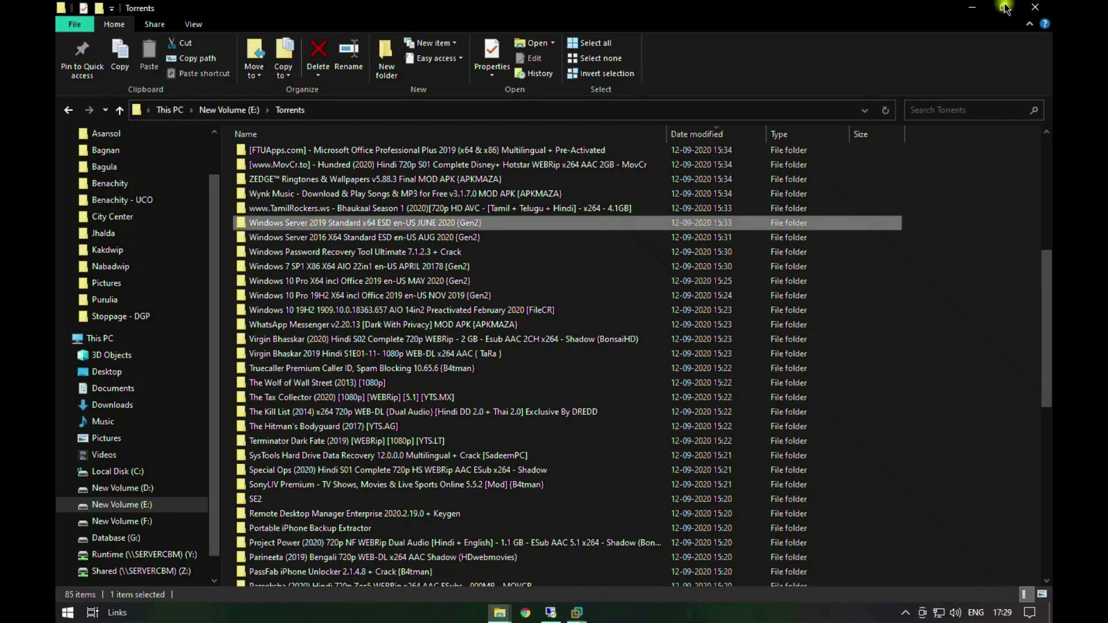
left_click(971, 7)
right_click(769, 287)
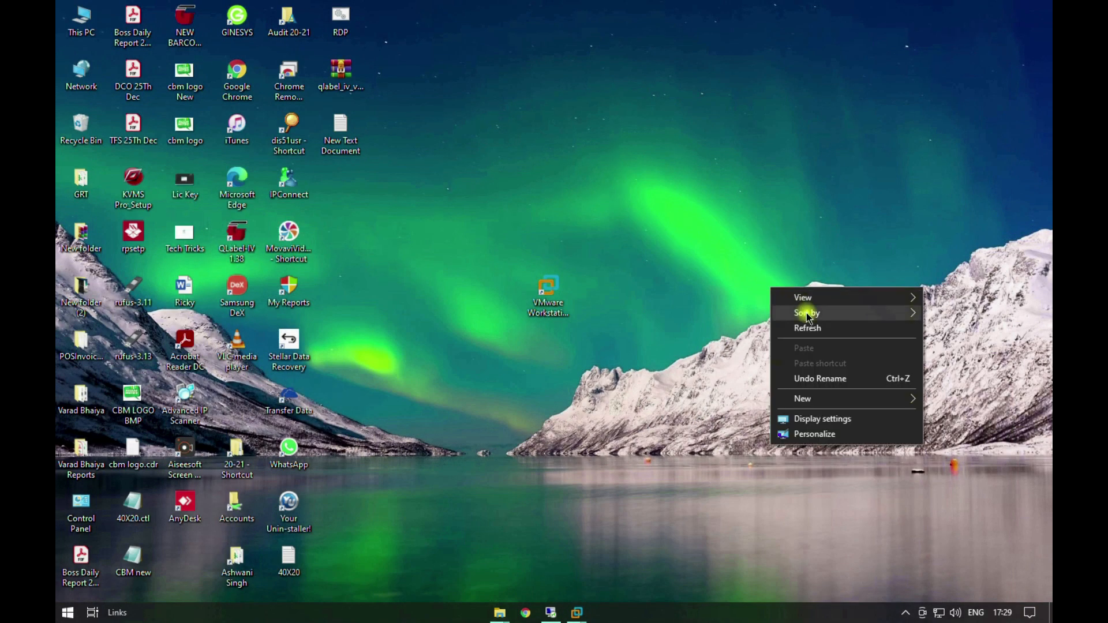
left_click(805, 322)
right_click(805, 321)
left_click(824, 362)
right_click(790, 321)
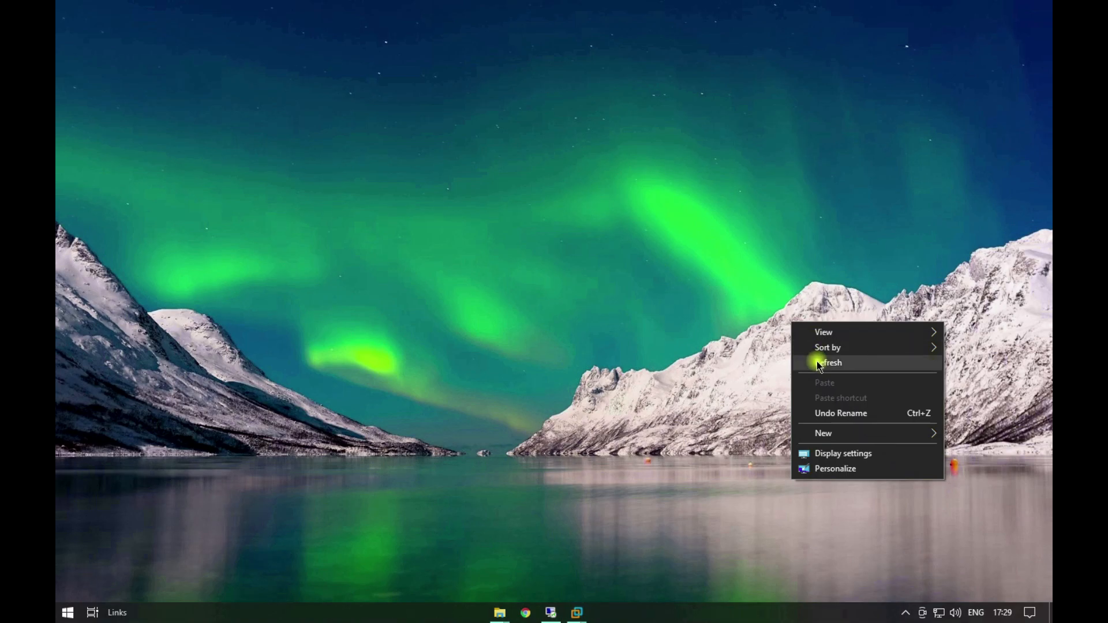
left_click(816, 362)
right_click(791, 320)
left_click(830, 362)
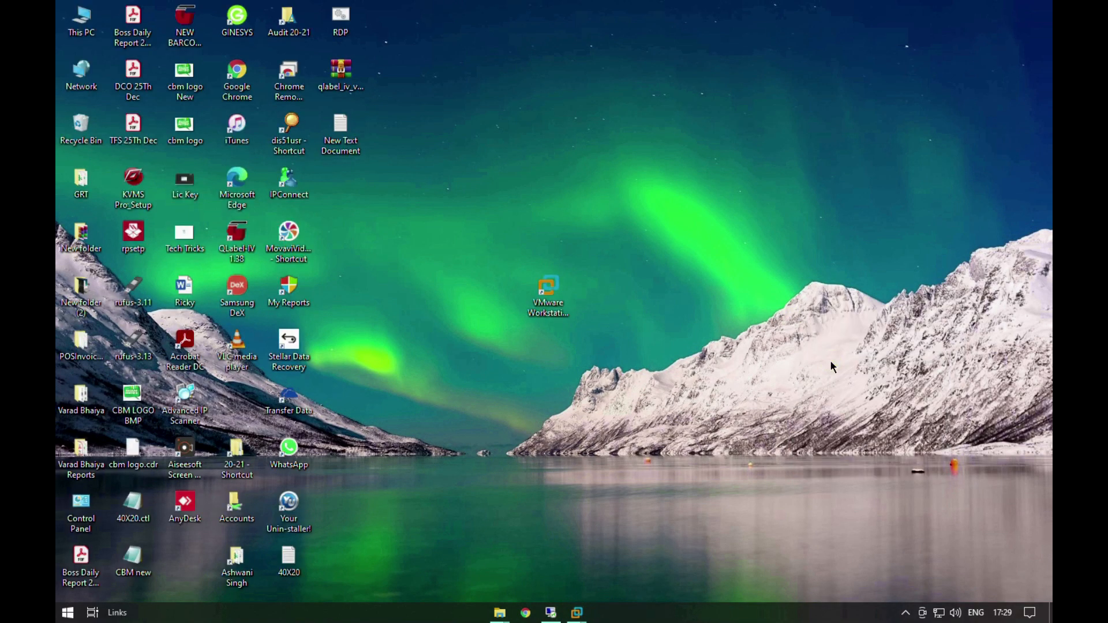
Step: Launch Remote Desktop Connection with the mstsc command and connect to the computer Virtual-Windows-Server
key("super+r")
type("recent")
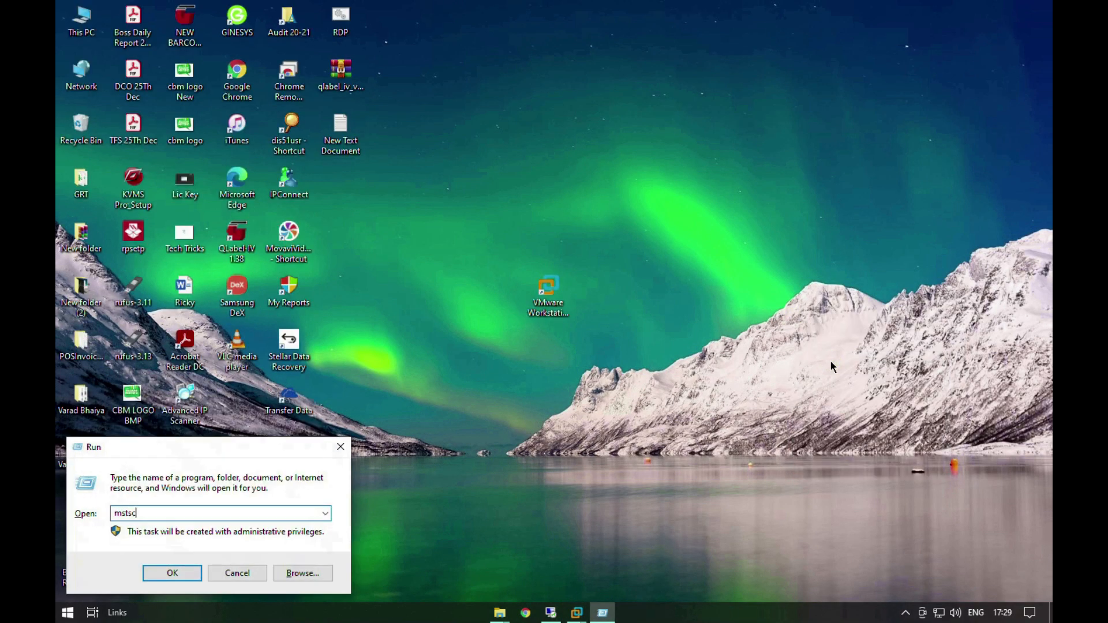
key("Return")
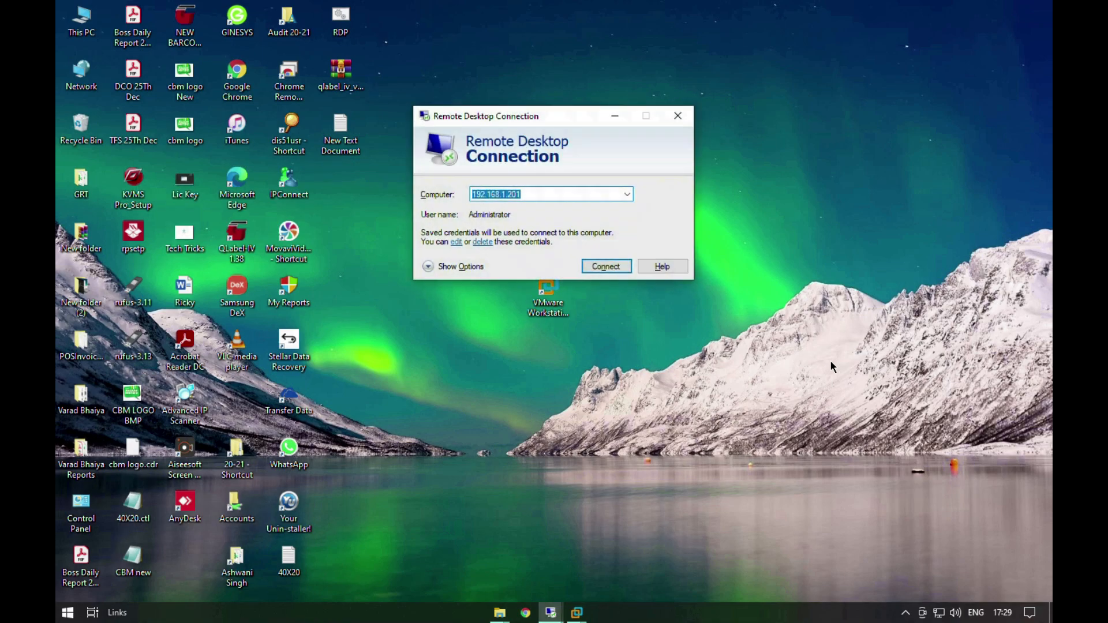
type("Virtual")
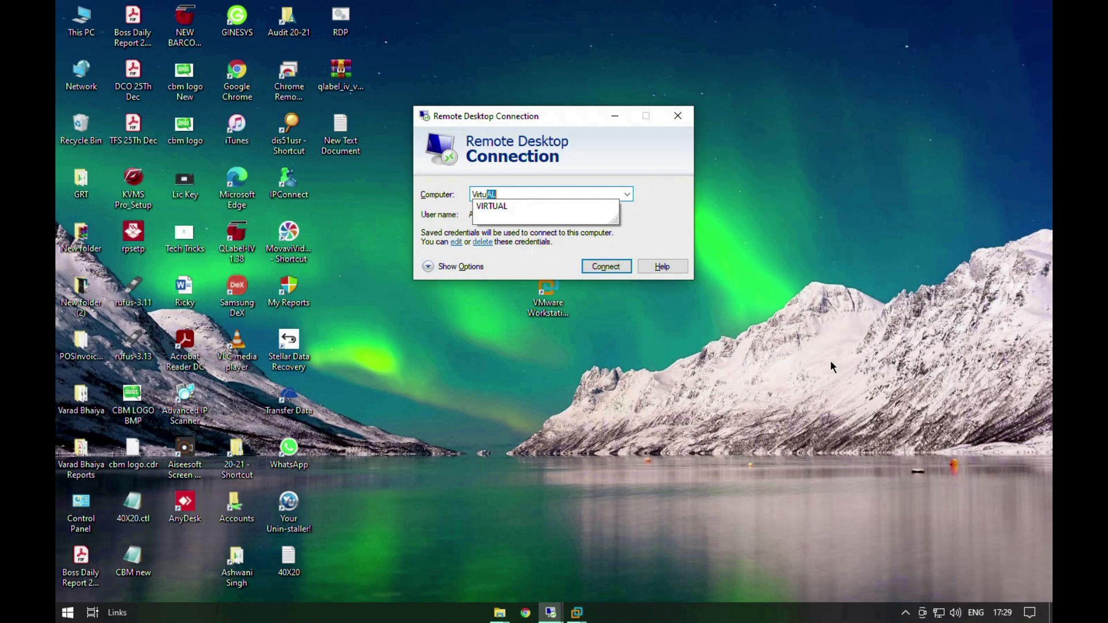
type("-W")
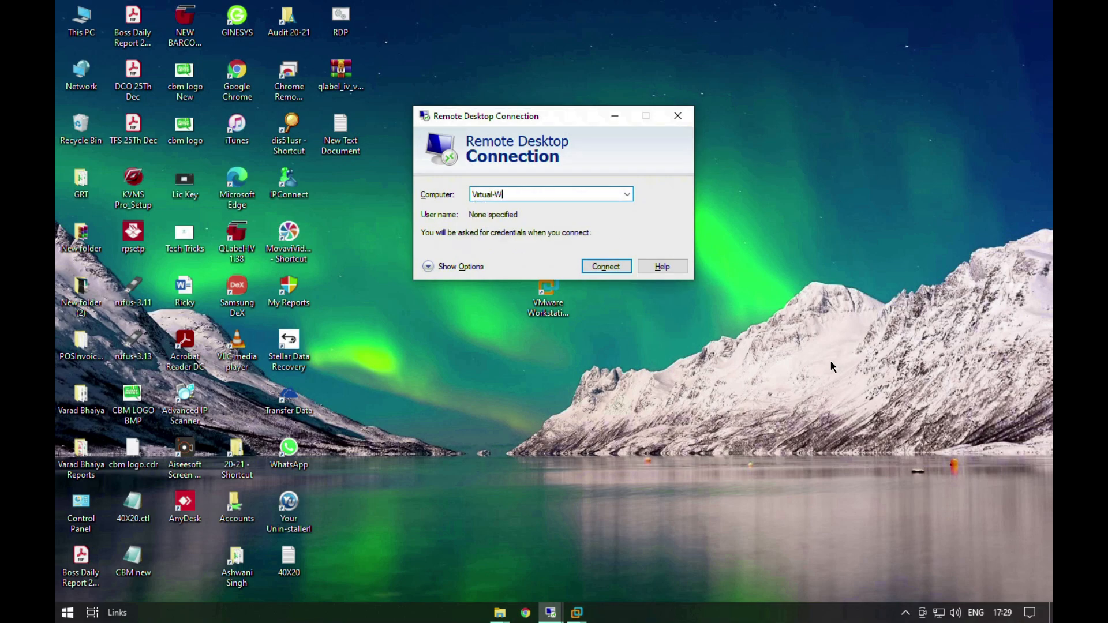
type("indows-Server")
key("Return")
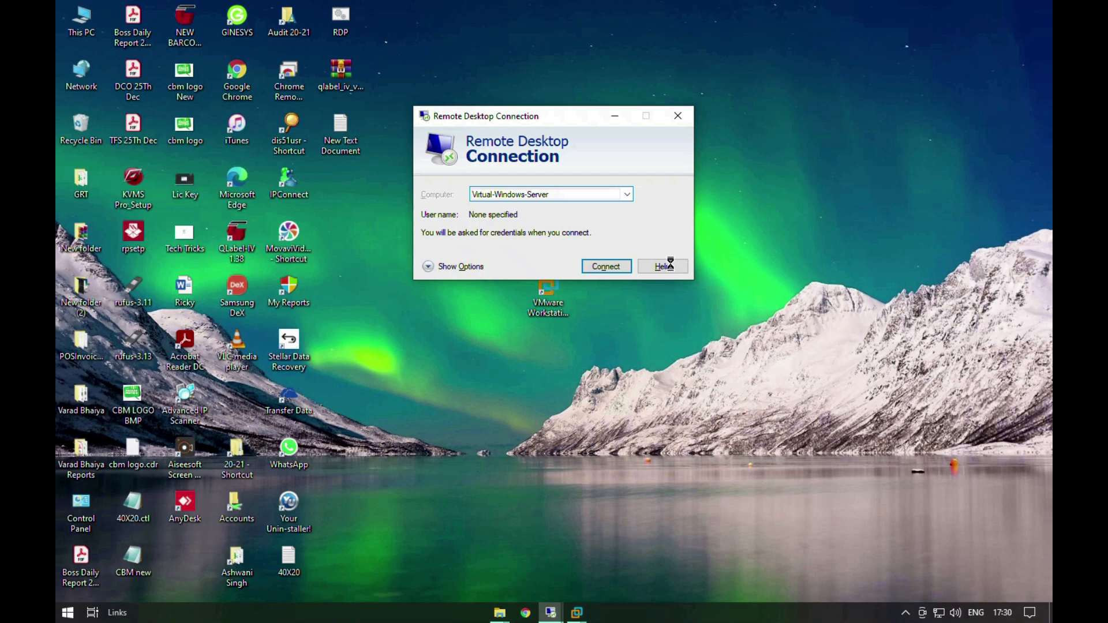
right_click(882, 209)
right_click(900, 254)
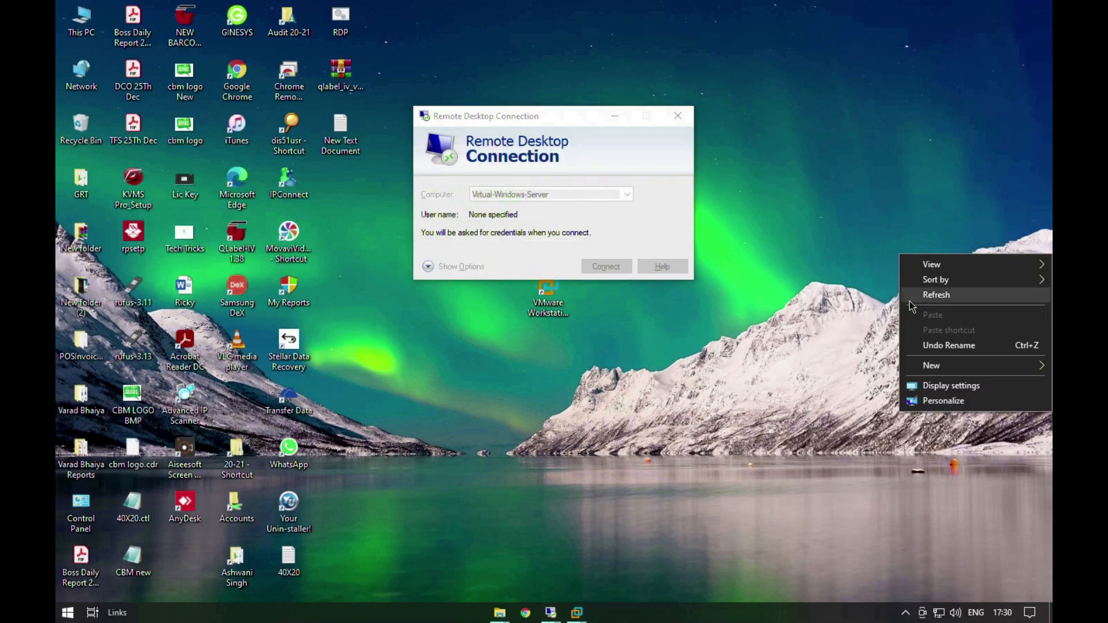
left_click(909, 300)
right_click(911, 301)
left_click(920, 347)
right_click(922, 348)
left_click(937, 387)
right_click(939, 387)
left_click(942, 428)
right_click(964, 347)
left_click(966, 389)
right_click(966, 387)
left_click(960, 427)
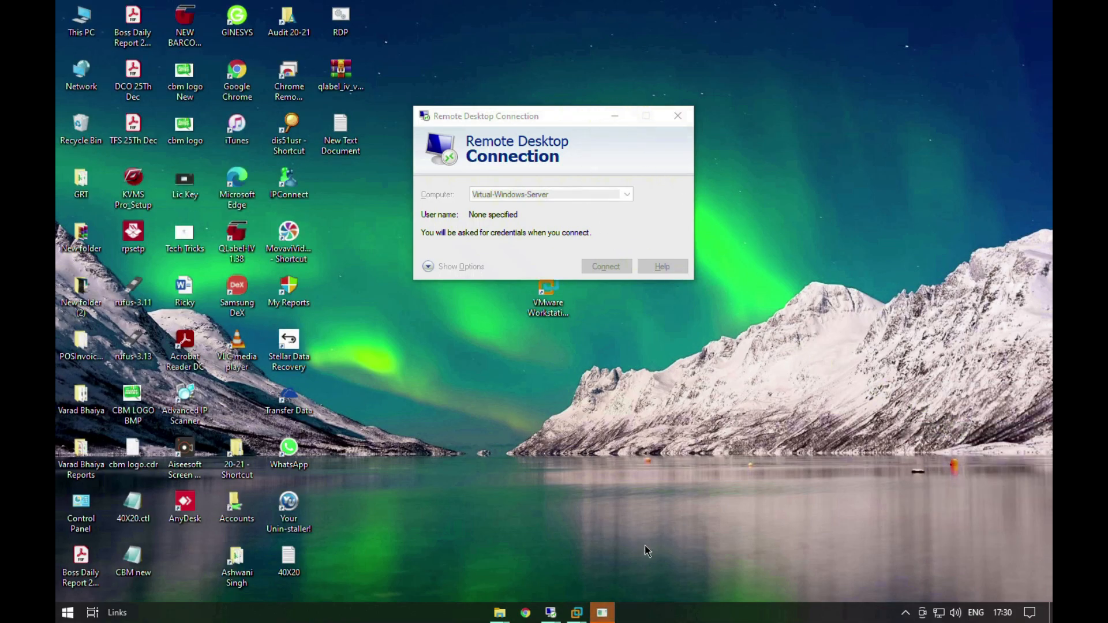
Step: Sign in to the remote computer as Administrator with the account password, and accept its certificate with Don't ask me again enabled
mouse_move(576, 613)
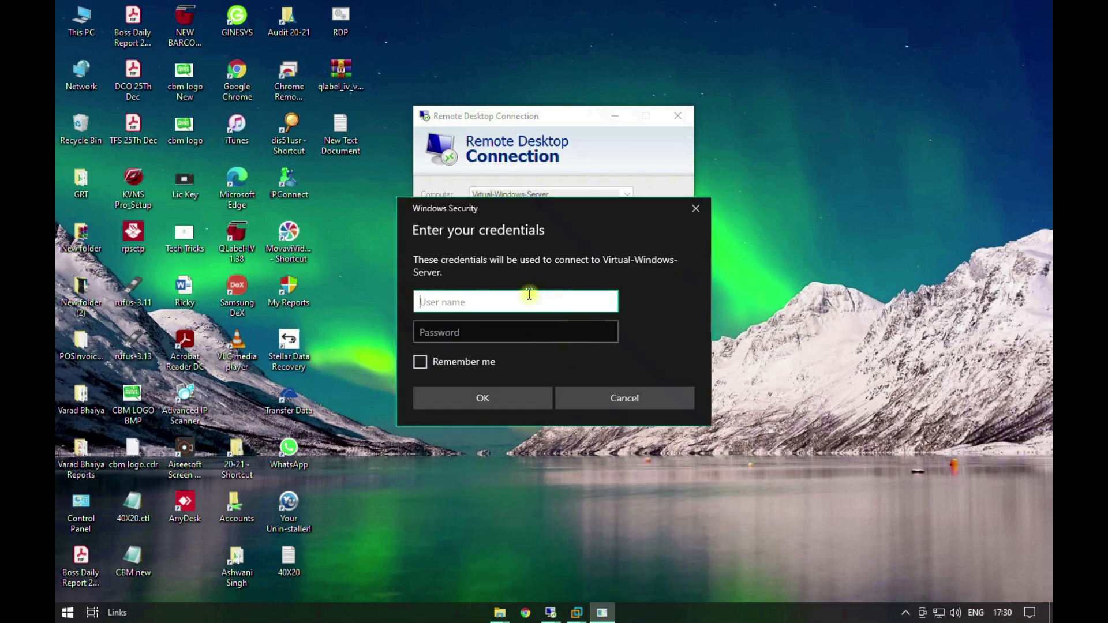
type("Administrator")
key("Tab")
type("••••••")
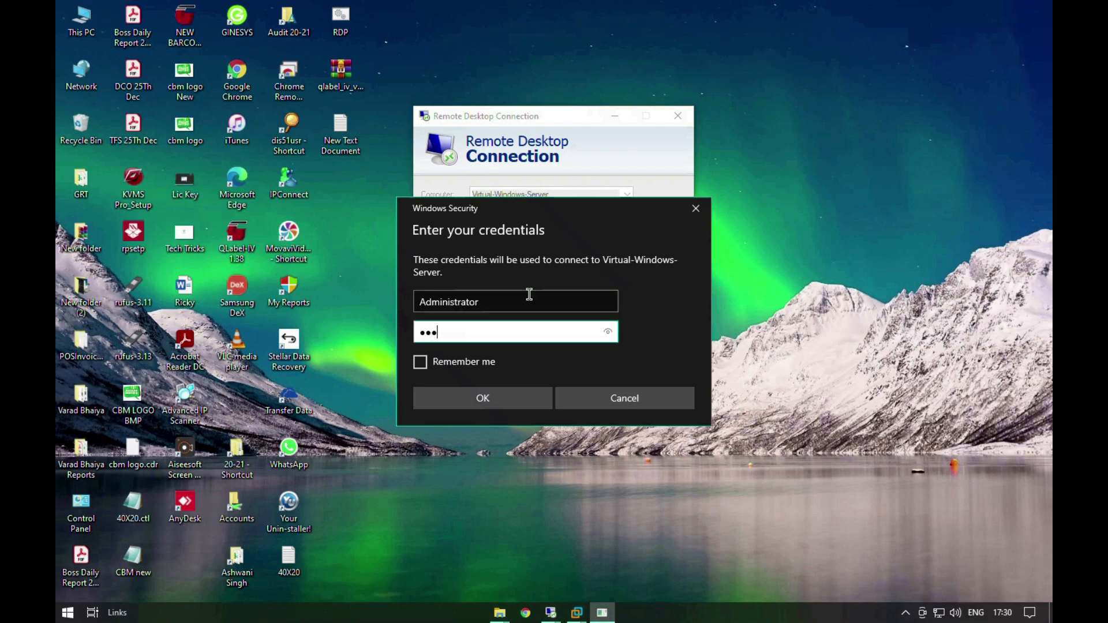
type("•")
key("Tab")
key("Tab")
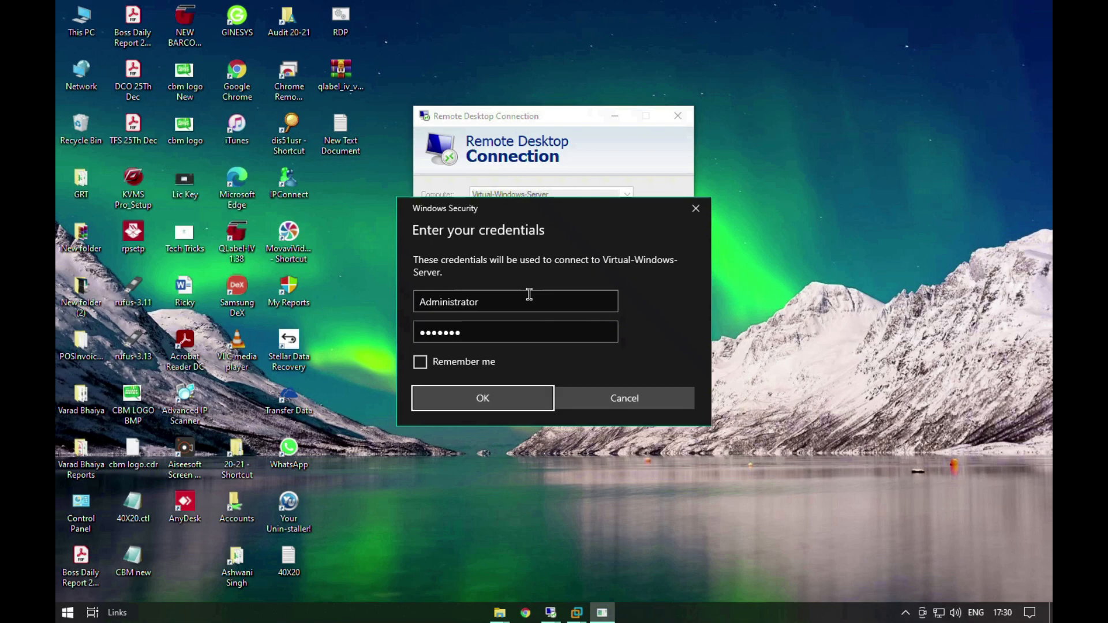
key("Return")
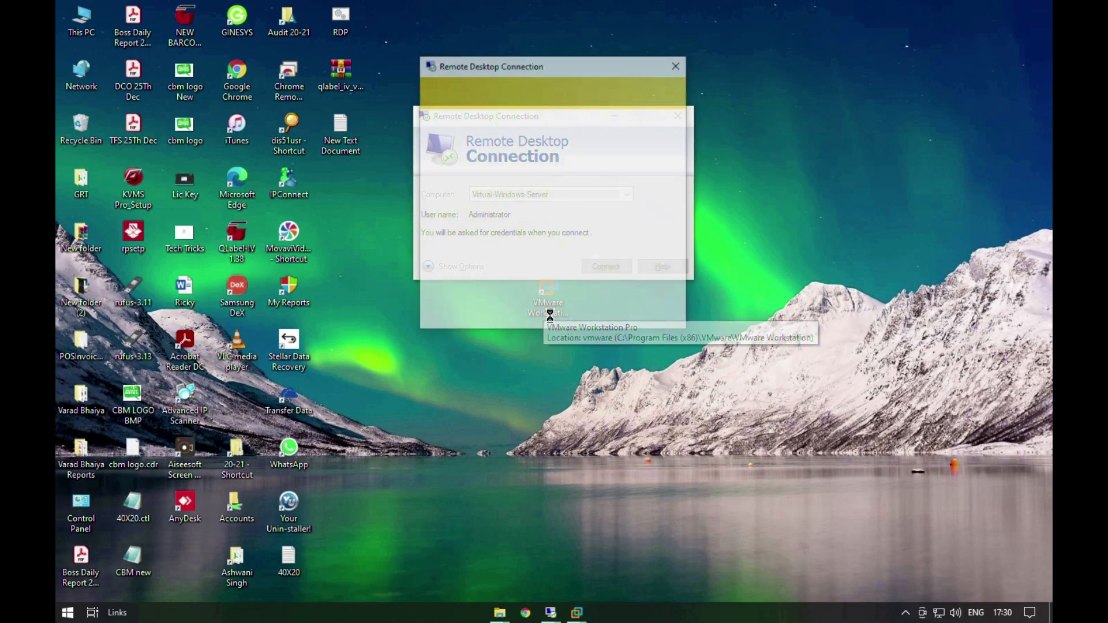
left_click(538, 290)
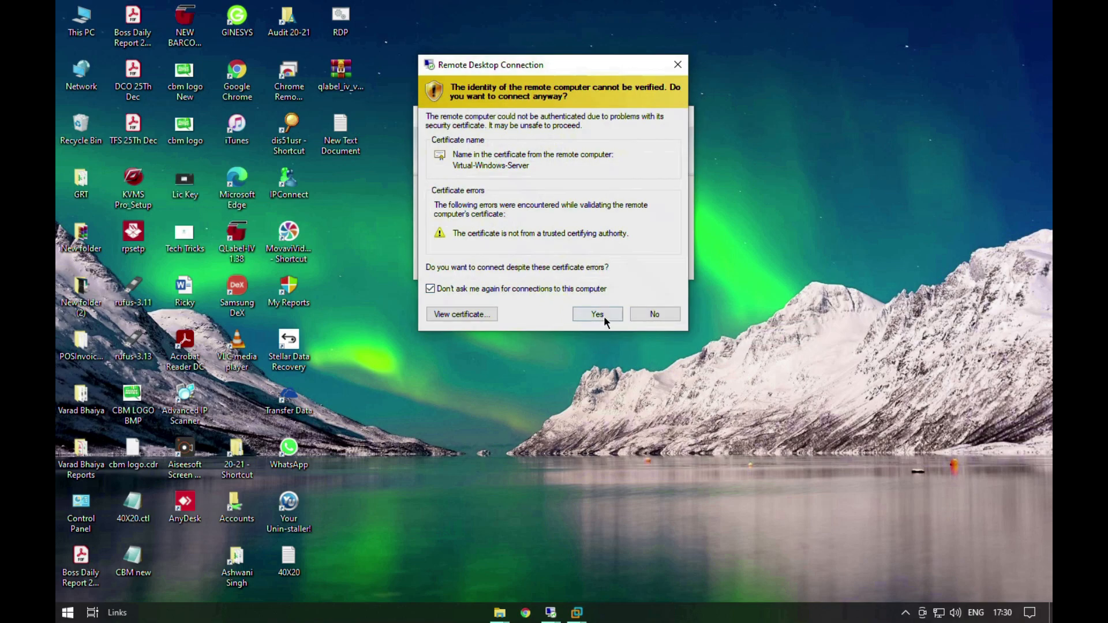
left_click(599, 315)
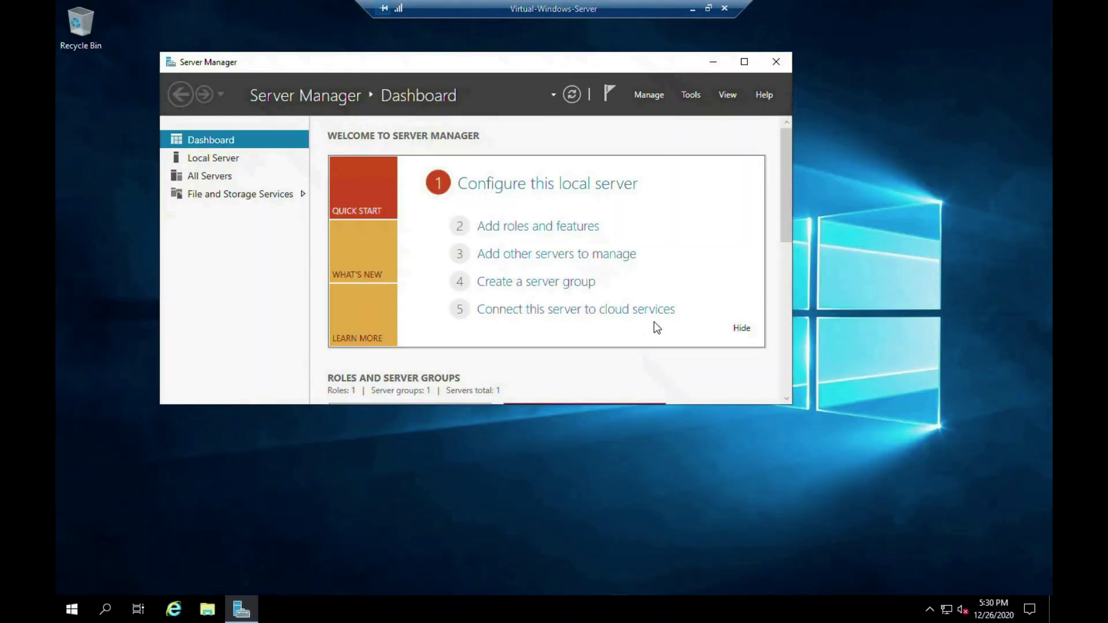
Step: Close the Server Manager window in the remote desktop session
left_click(784, 61)
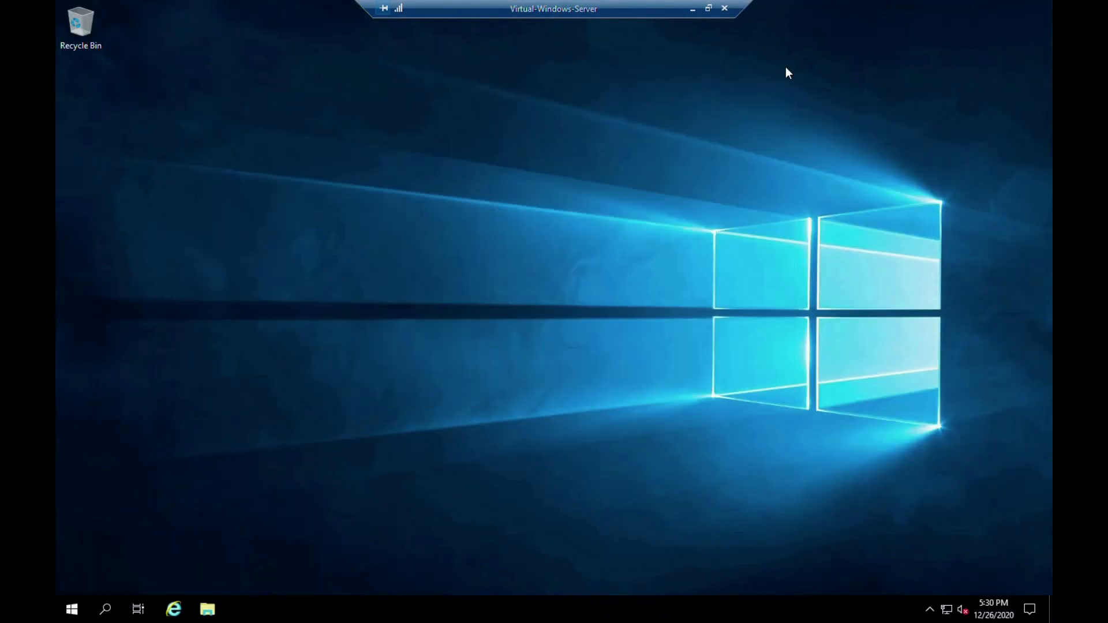
right_click(646, 188)
right_click(678, 234)
right_click(695, 279)
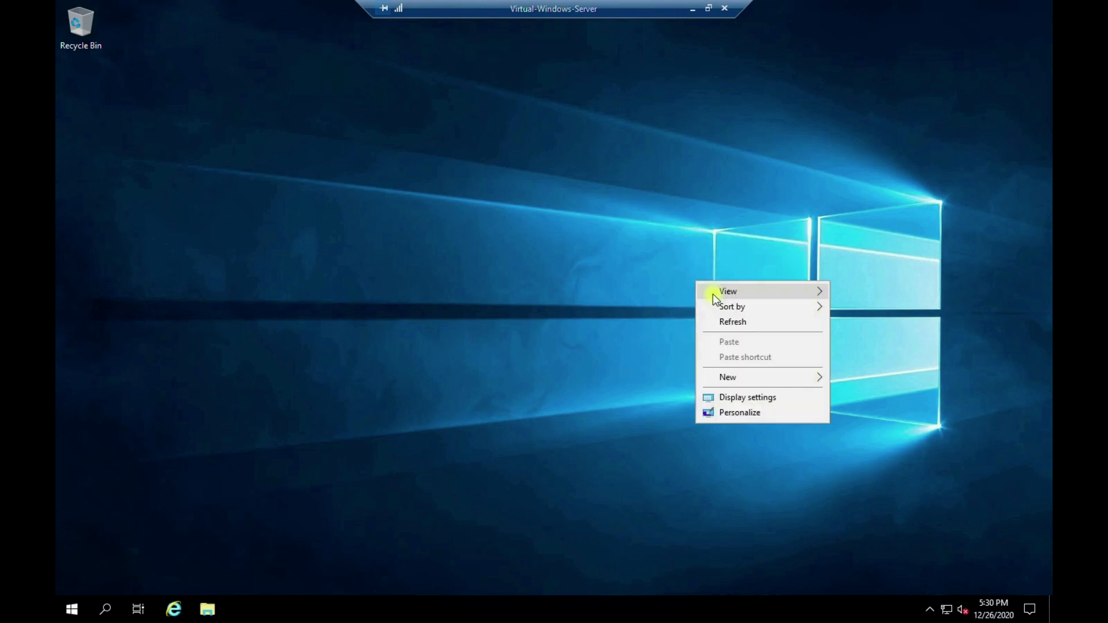
right_click(720, 321)
right_click(759, 366)
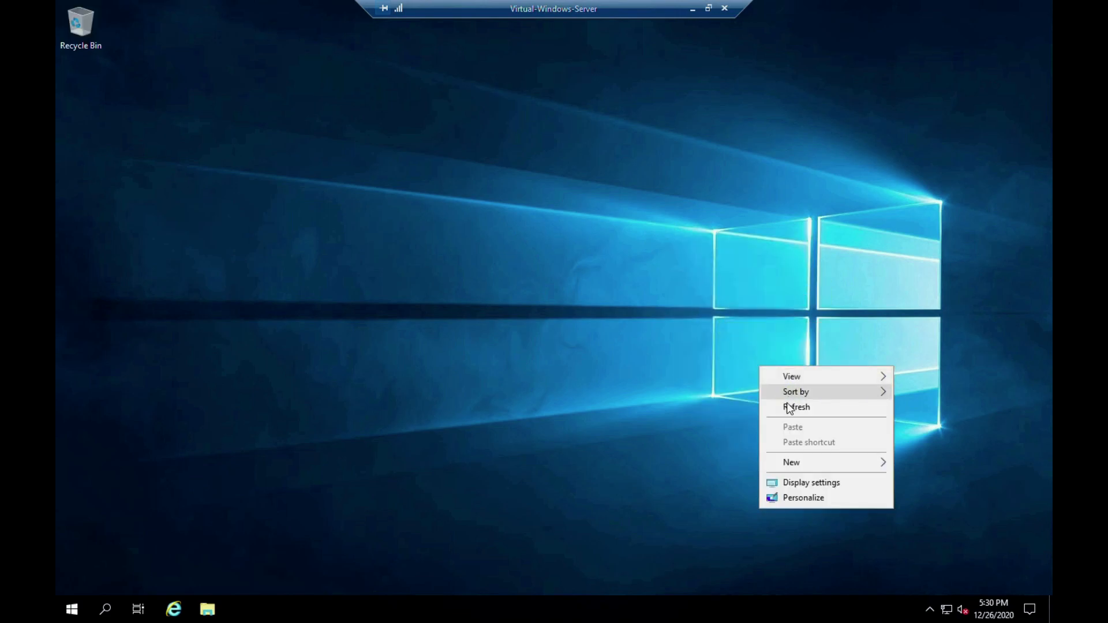
left_click(496, 371)
Step: Show This PC on the remote server in a maximized File Explorer window, and minimize the remote session to return to the host desktop
key("super+e")
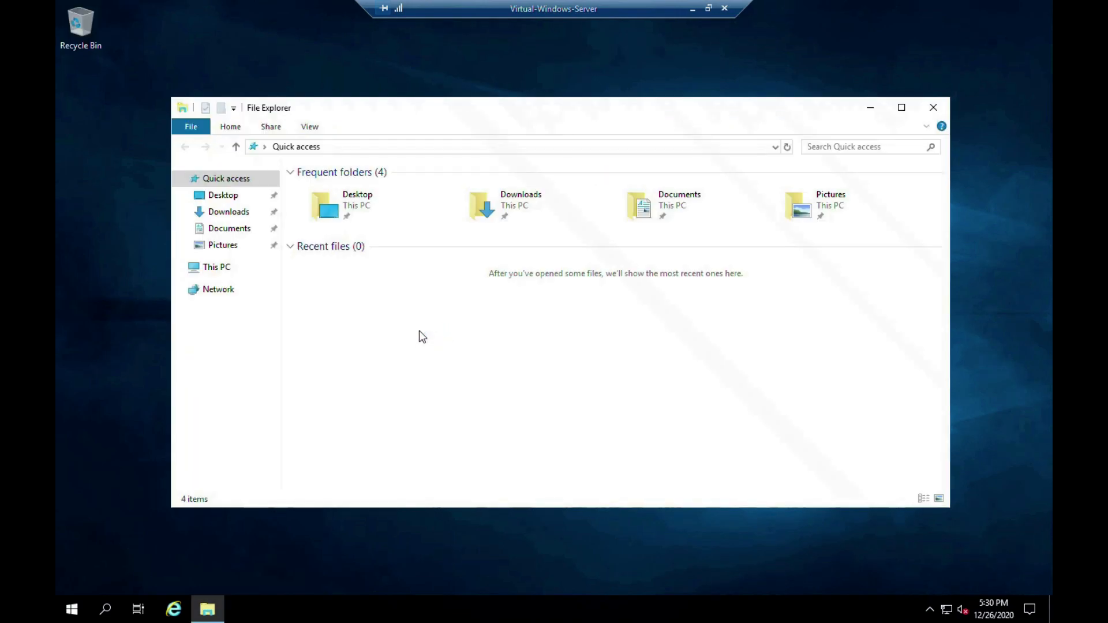
left_click(217, 267)
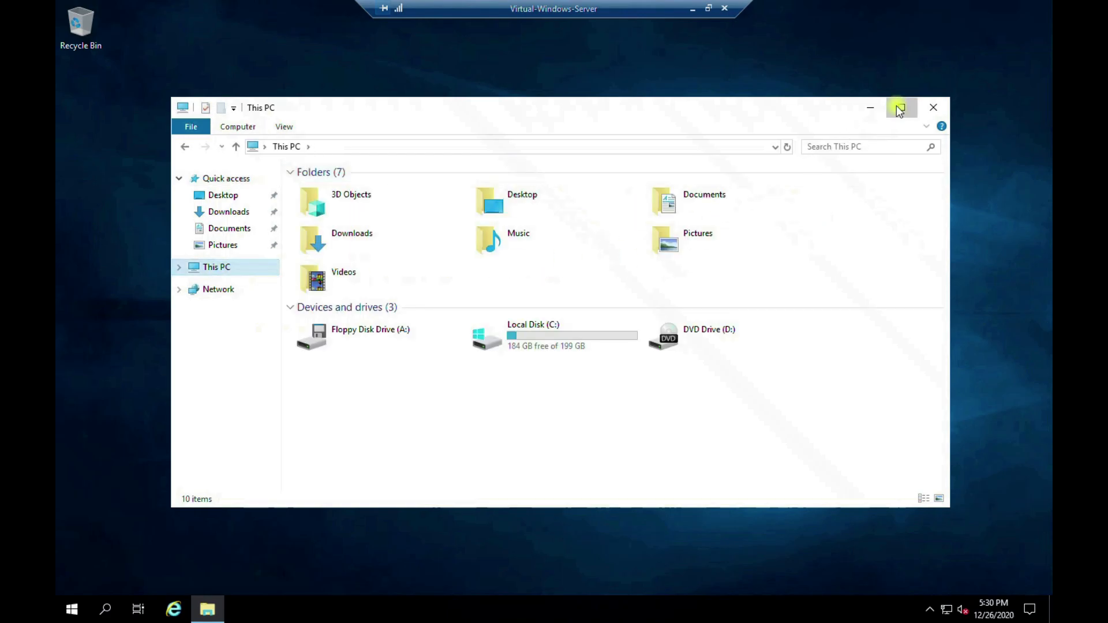
left_click(901, 108)
right_click(618, 343)
left_click(650, 397)
right_click(456, 315)
left_click(485, 368)
right_click(556, 428)
left_click(600, 485)
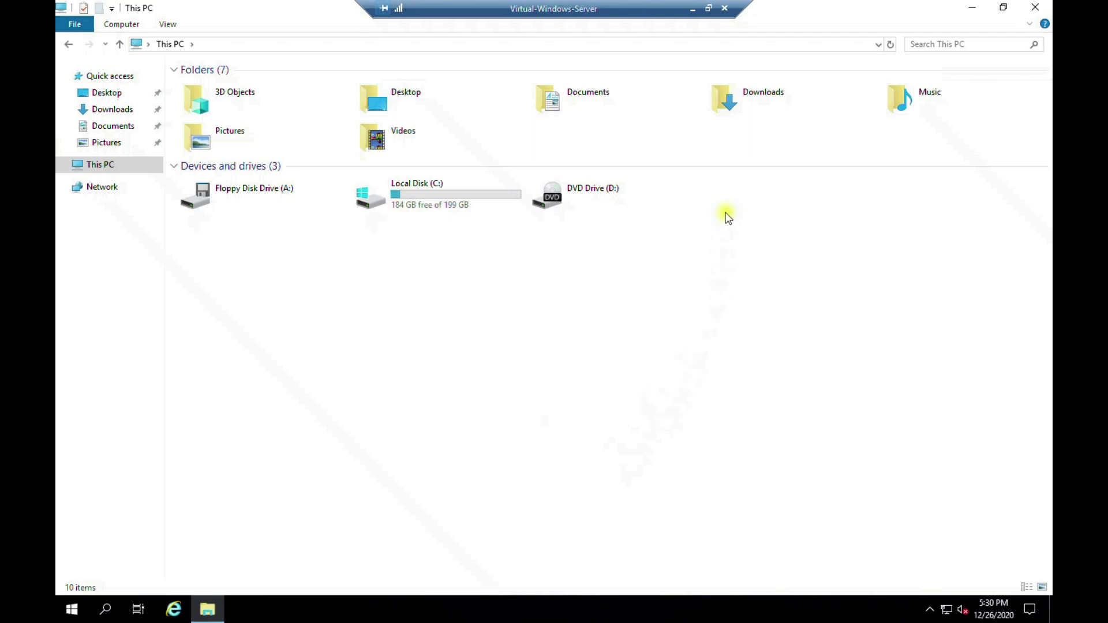
left_click(689, 8)
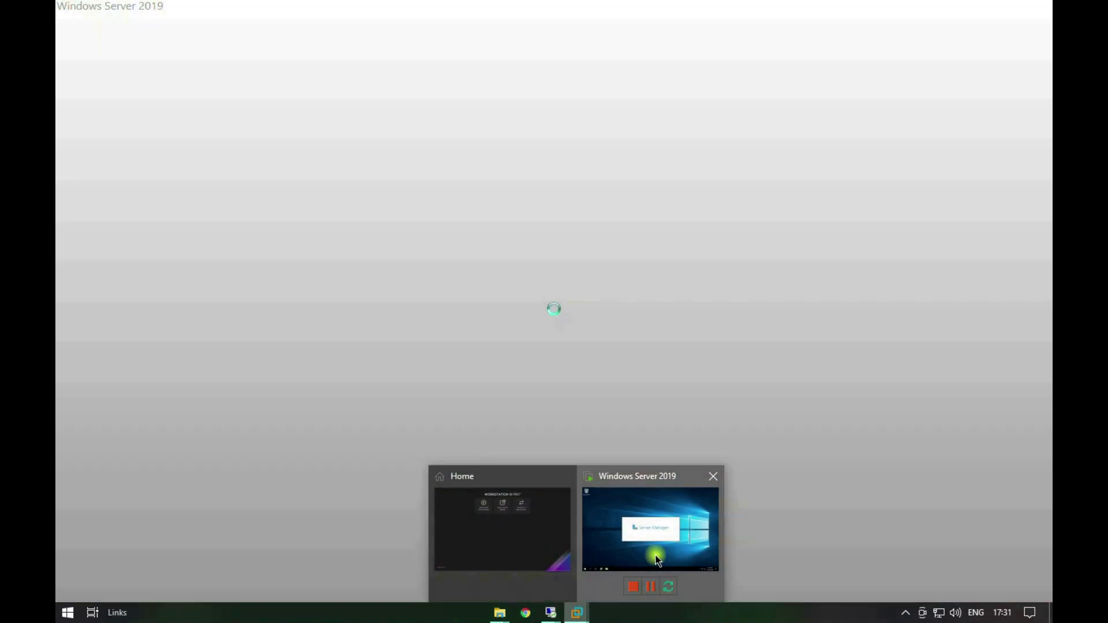
left_click(656, 555)
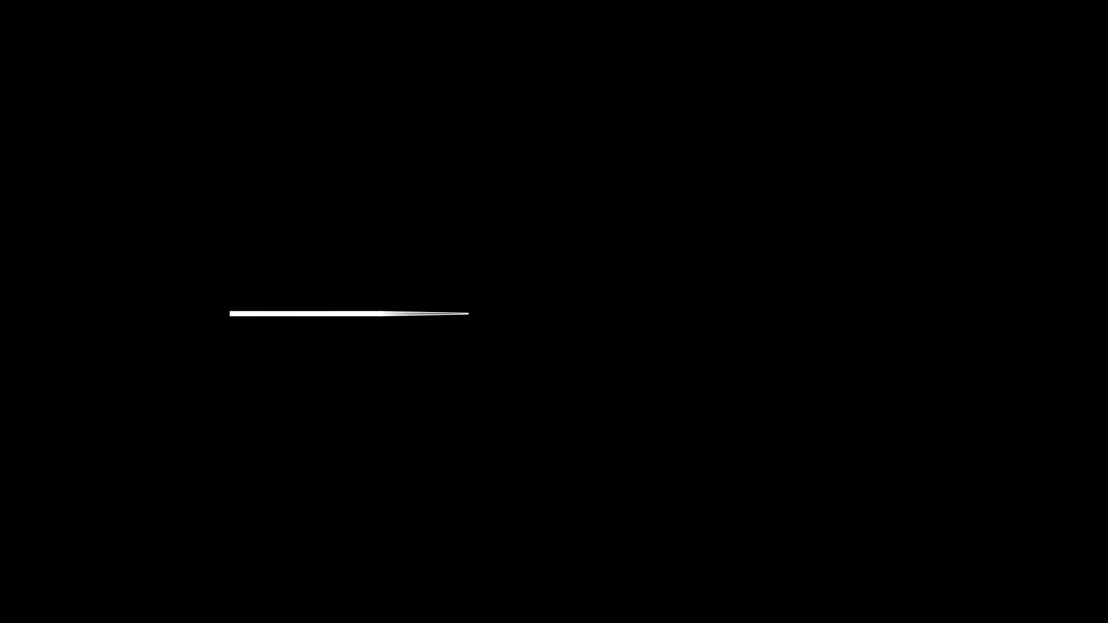